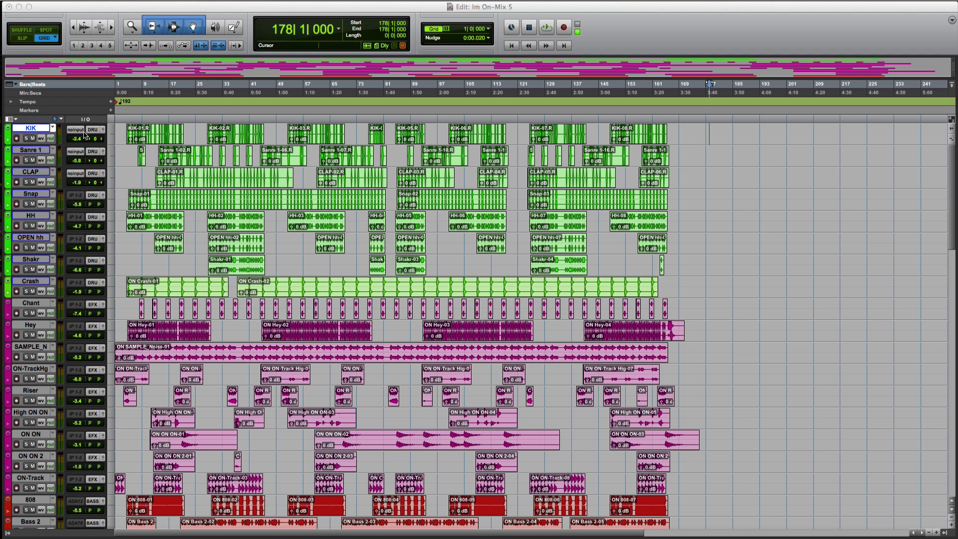
- Open and cancel the Duplicate Tracks dialog for KIK several times, dismissing a non-numeric value warning
left_click(39, 132)
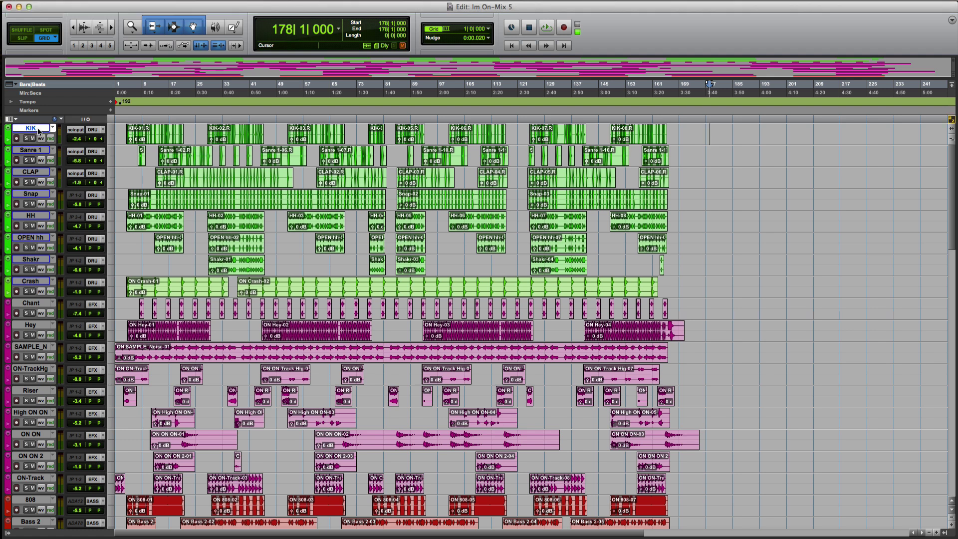
right_click(39, 131)
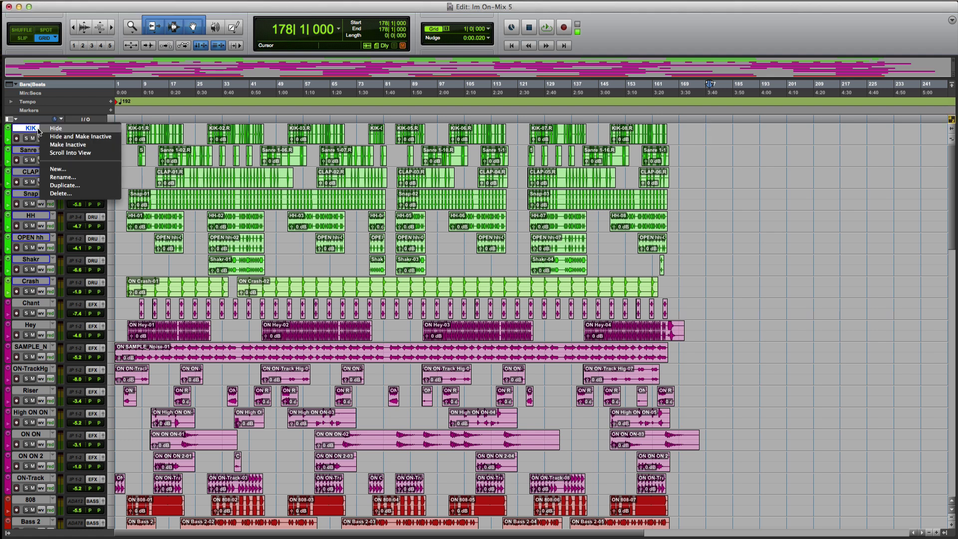
left_click(65, 185)
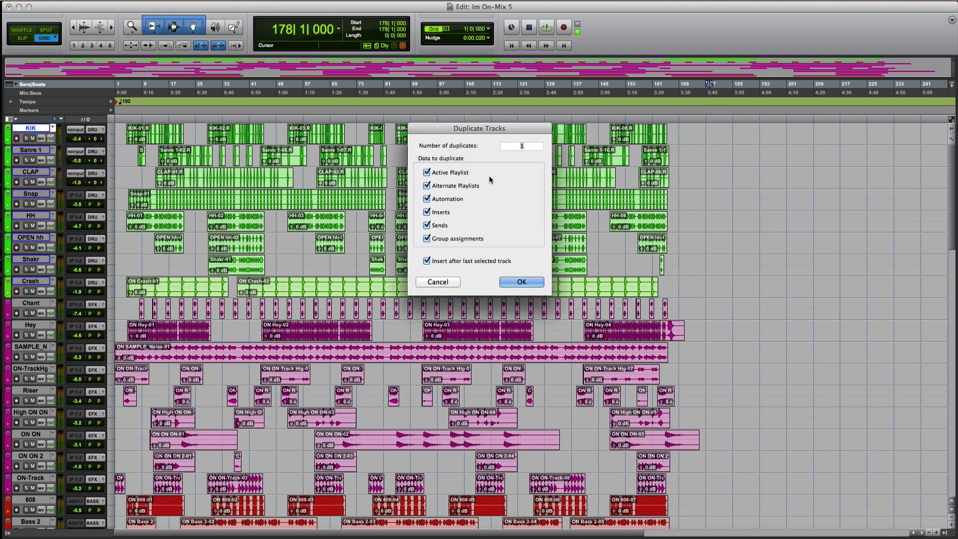
left_click(438, 282)
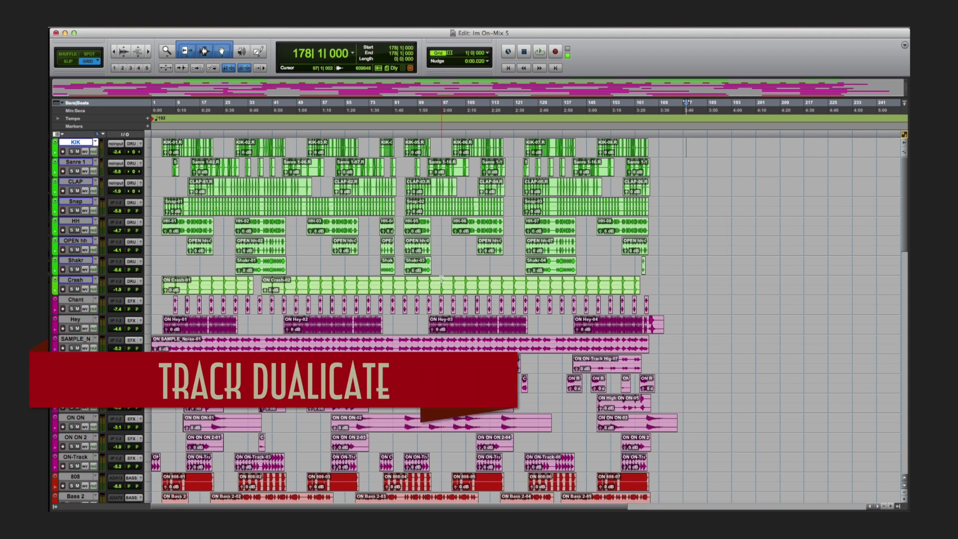
key("shift+super+d")
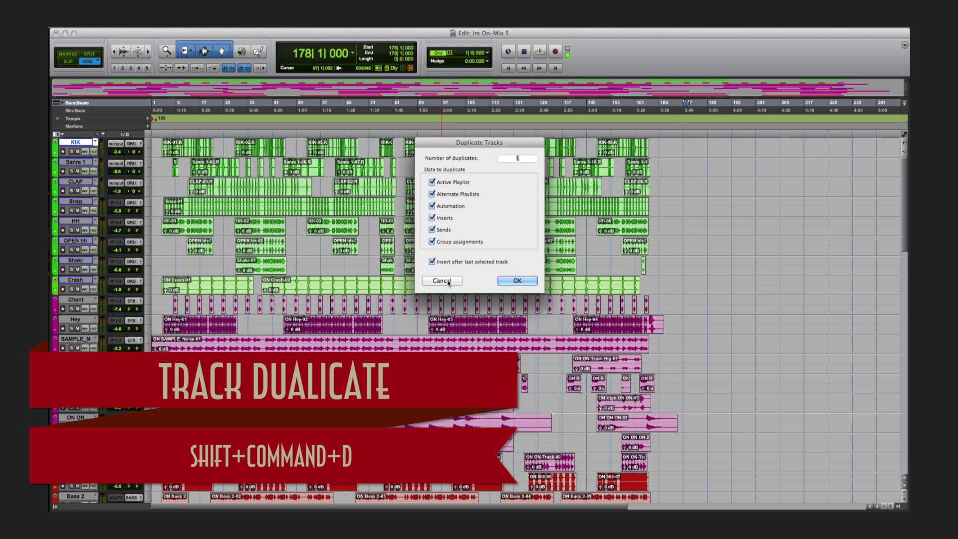
left_click(448, 281)
key("shift+super+d")
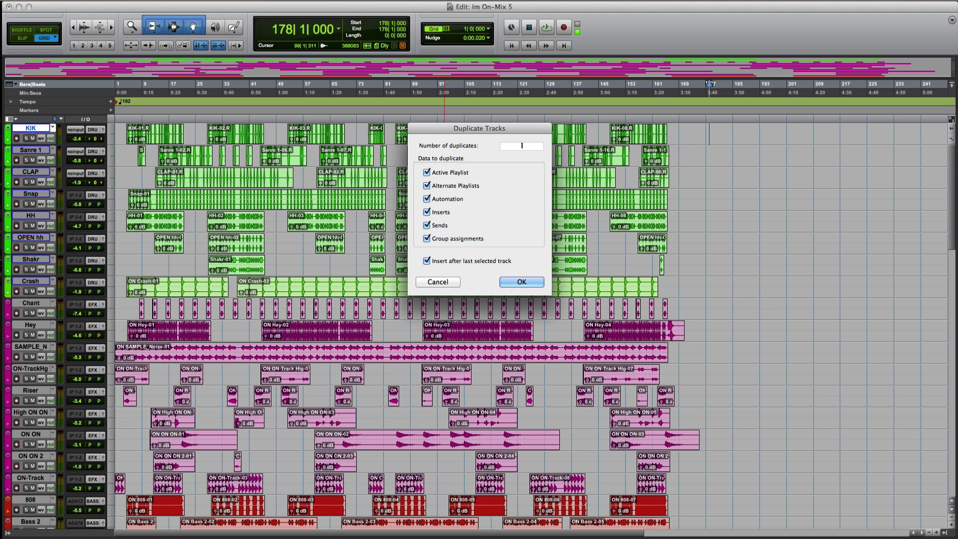
key("Return")
left_click(554, 217)
key("Escape")
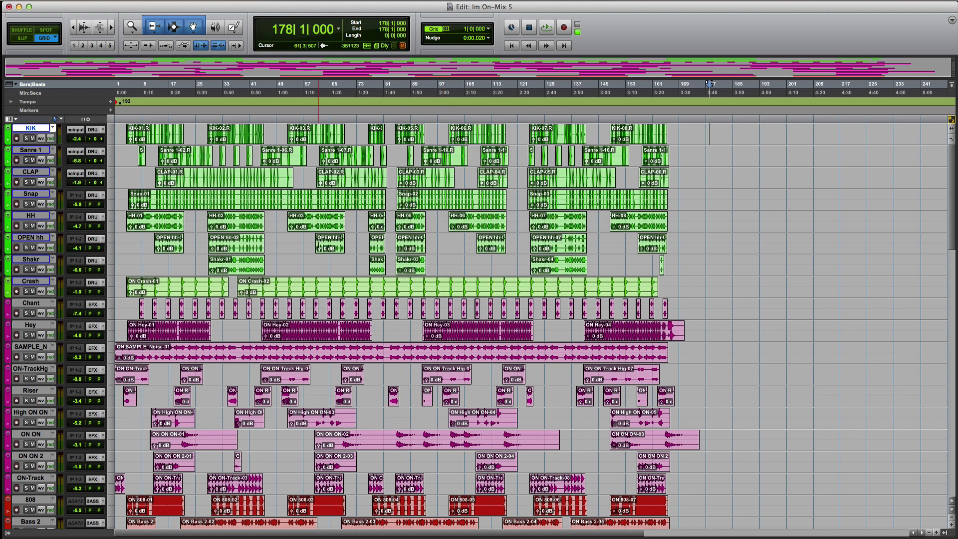
- Select the CLAP track, open its duplication options, and cancel without duplicating
left_click(22, 173)
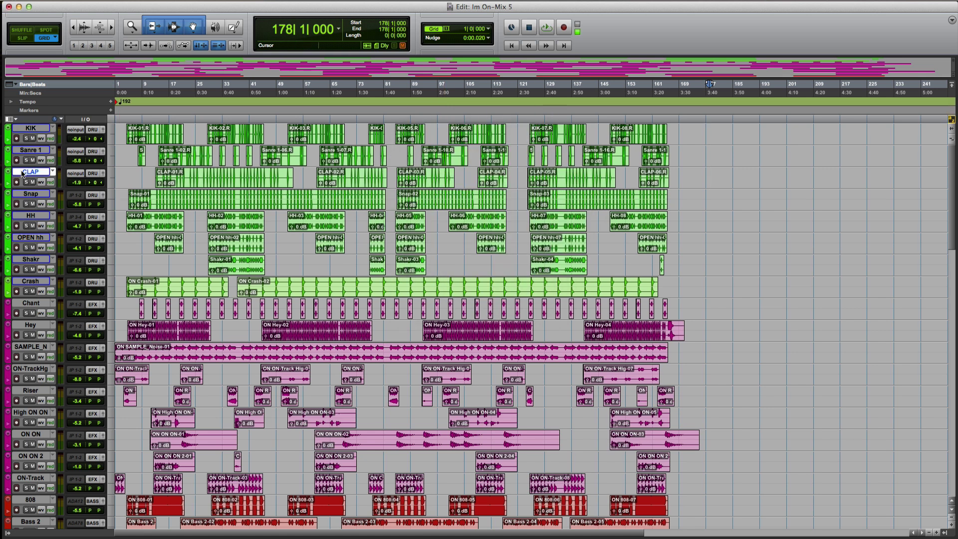
key("alt+shift+d")
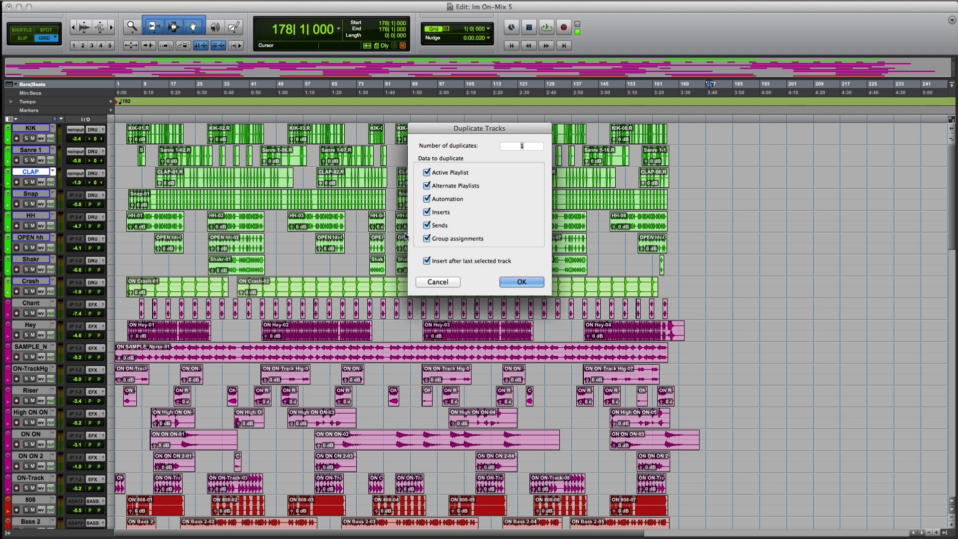
left_click(438, 281)
- Select KIK and confirm the duplication to create KIK.dup1
left_click(32, 128)
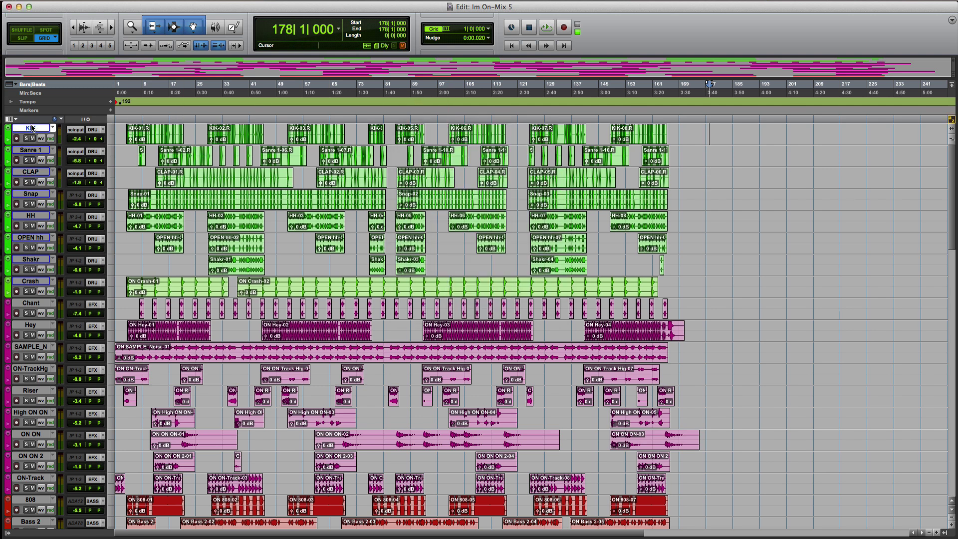
key("alt+shift+d")
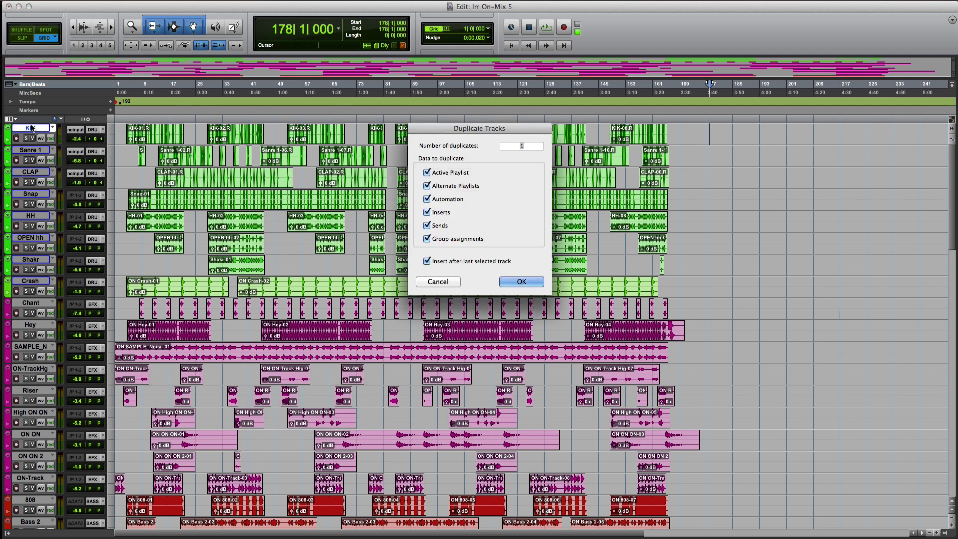
key("Return")
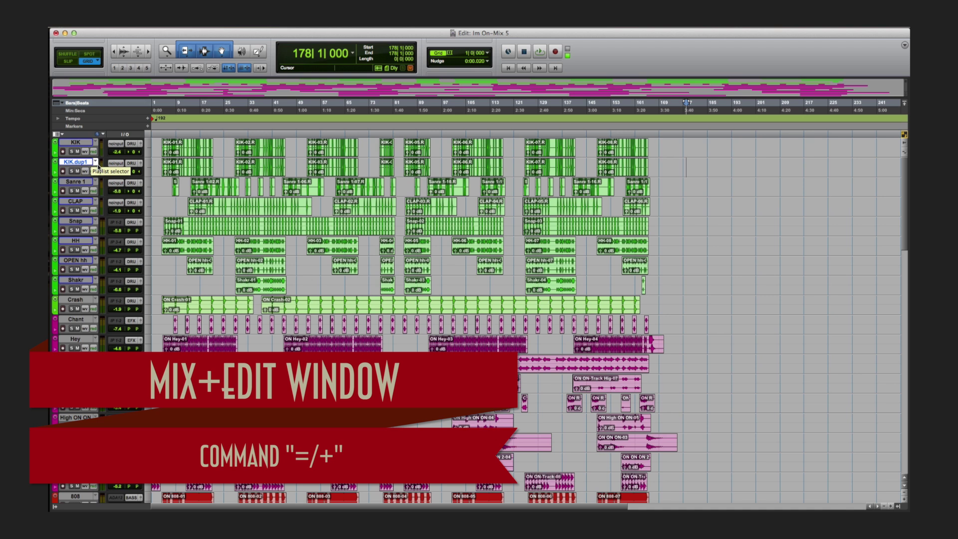
key("super+equal")
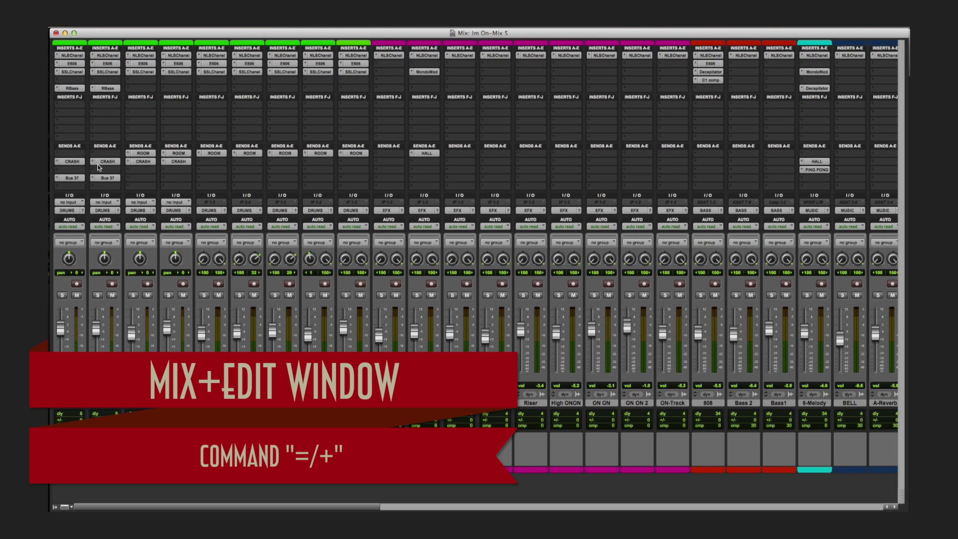
key("super+equal")
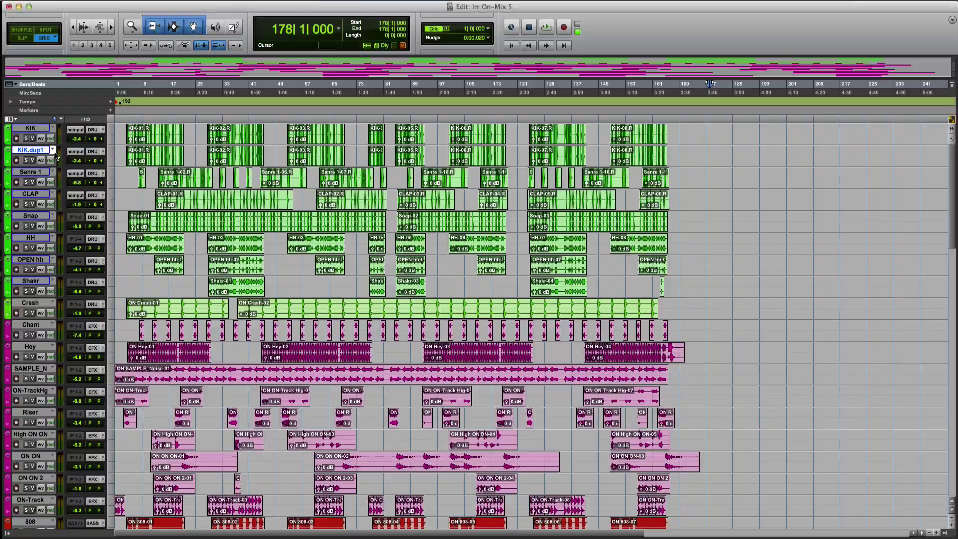
key("super+equal")
key("super+equal")
left_click(30, 128)
left_click(31, 150)
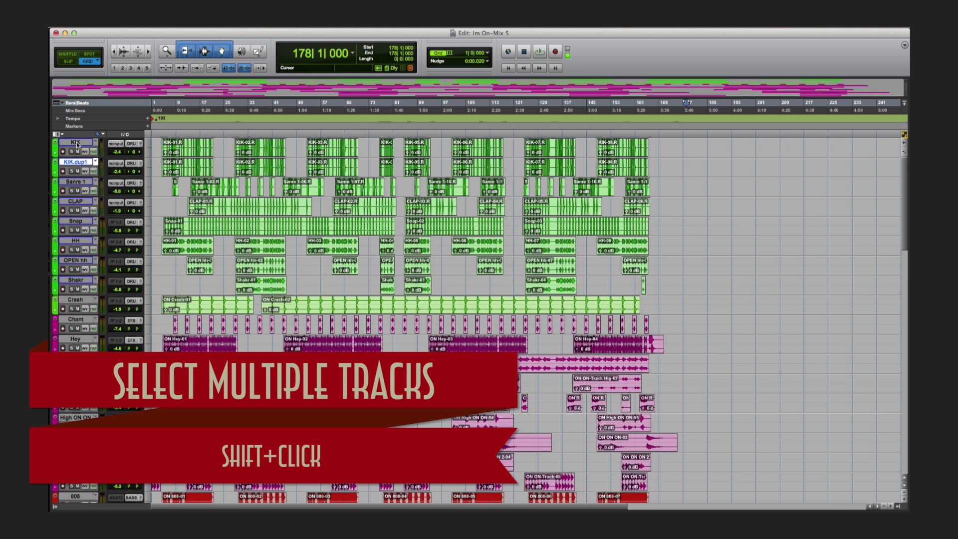
- Select KIK with KIK.dup1 and create a group from them named 'Kick test'
left_click(76, 143, "shift")
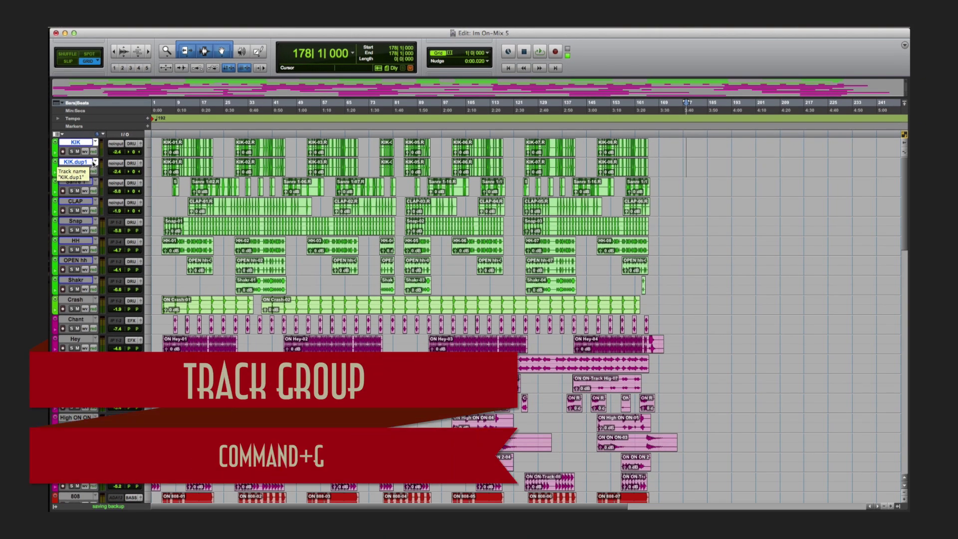
key("super+g")
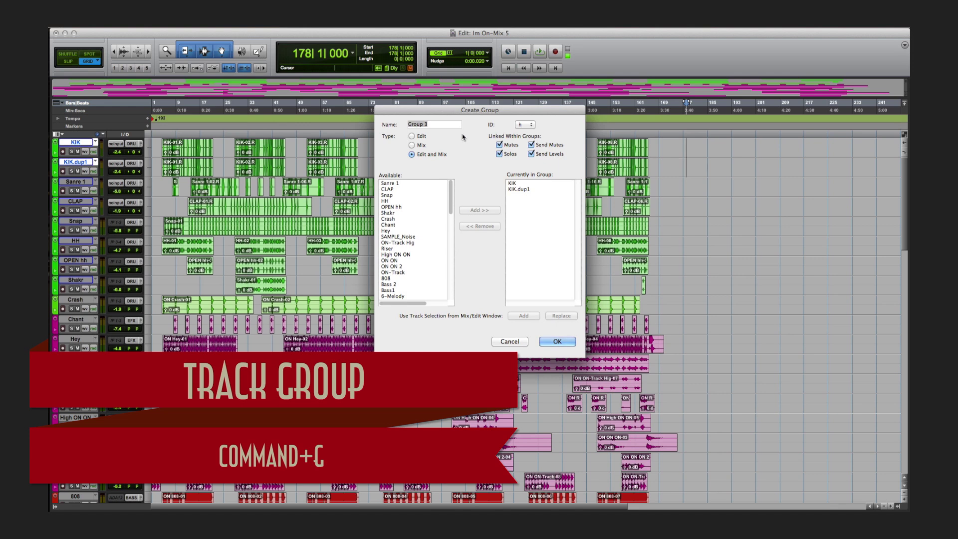
type("Kick")
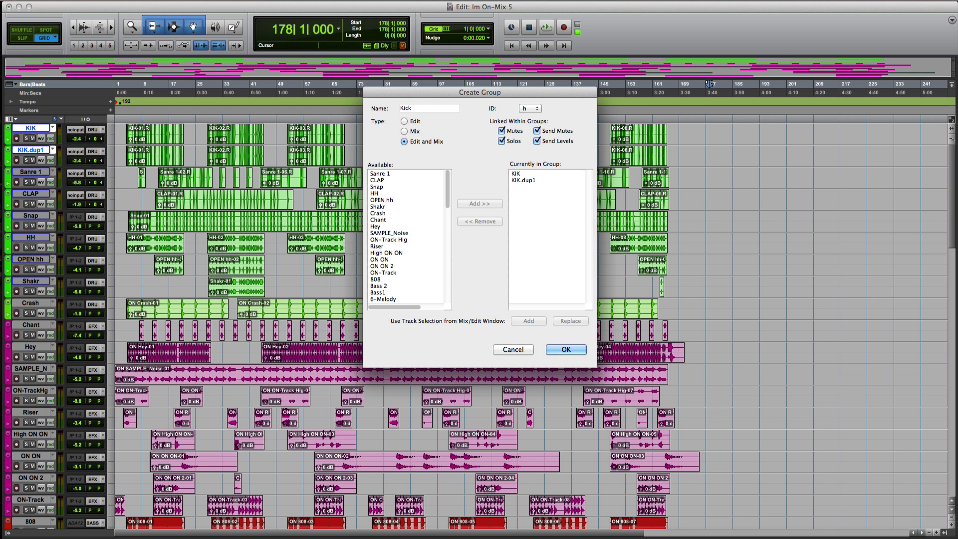
type(" tesy")
key("Return")
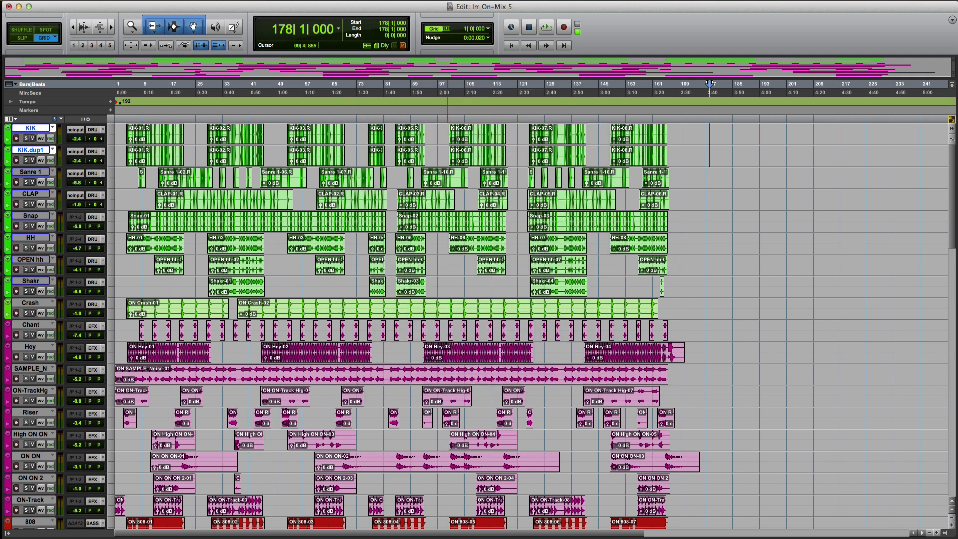
- Set the grouped KIK volume to -4.8 with pan 27 right, then select bars 33–43
left_click(75, 141)
left_click_drag(76, 141, 75, 146)
left_click(78, 140)
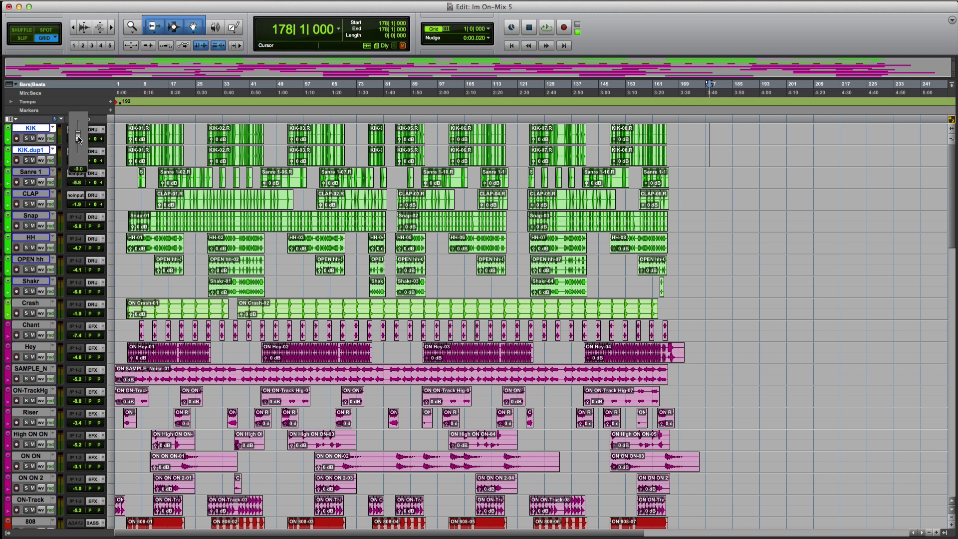
mouse_move(90, 138)
left_mouse_down()
mouse_move(102, 143)
mouse_move(87, 141)
left_mouse_up()
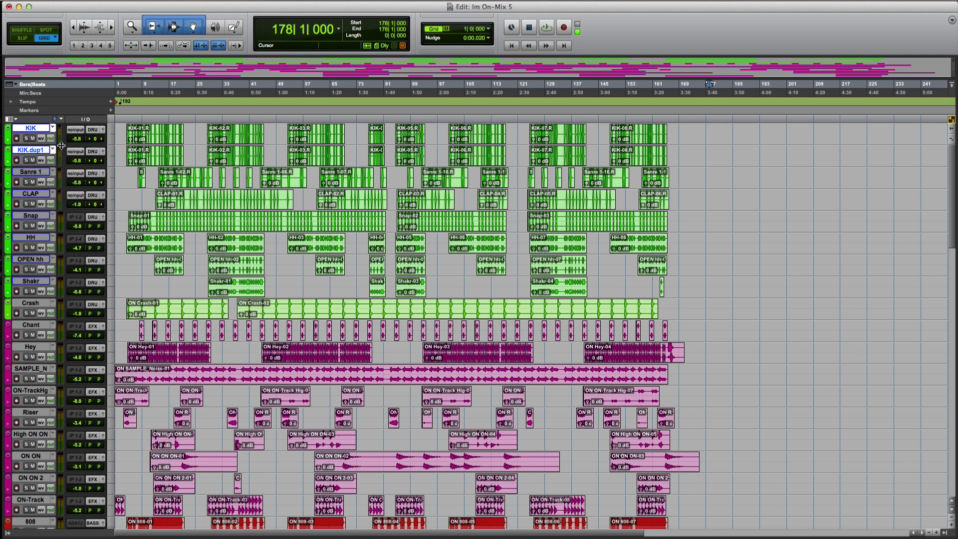
left_click_drag(73, 139, 77, 134)
left_click_drag(227, 130, 253, 137)
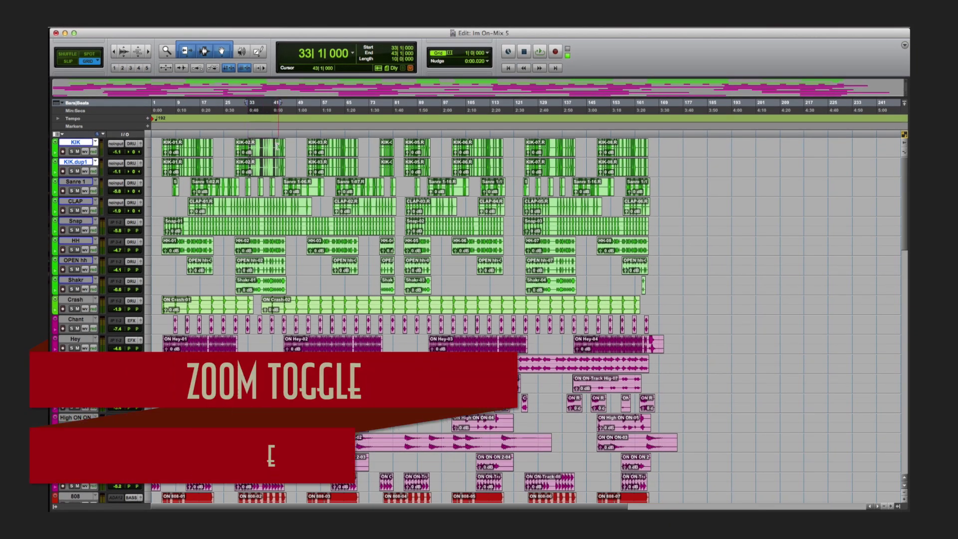
- Zoom to a selection and out, zoom to a Shakr range from bar 34, and enlarge the Shakr track
key("e")
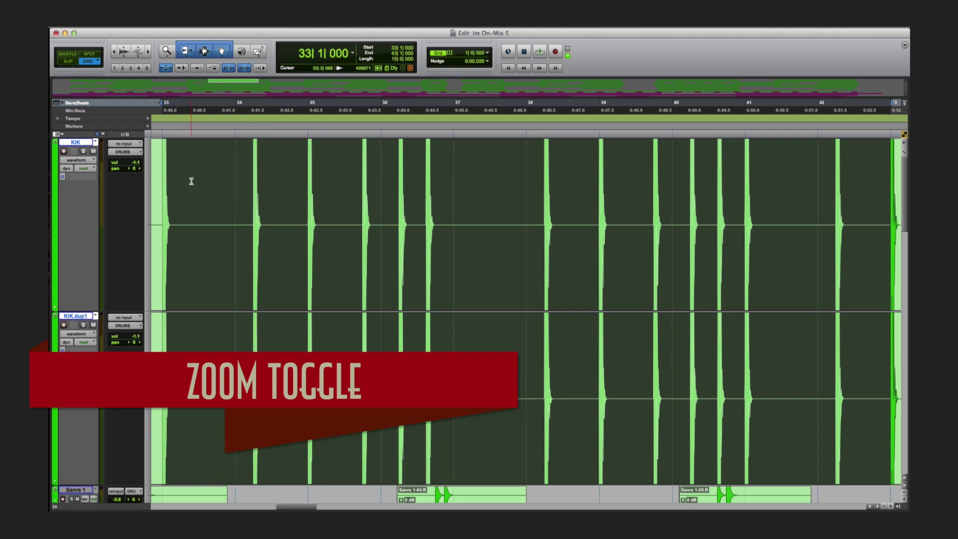
key("e")
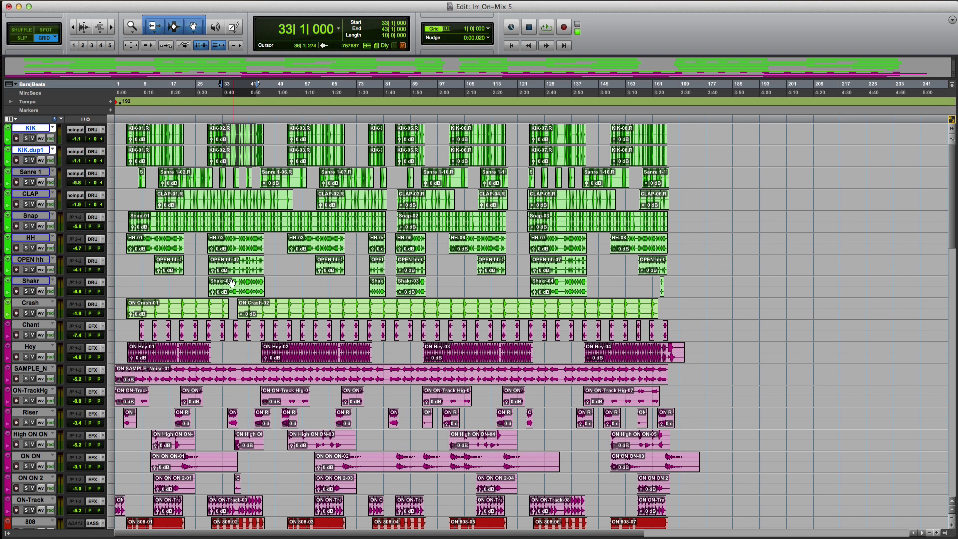
left_click_drag(227, 286, 256, 288)
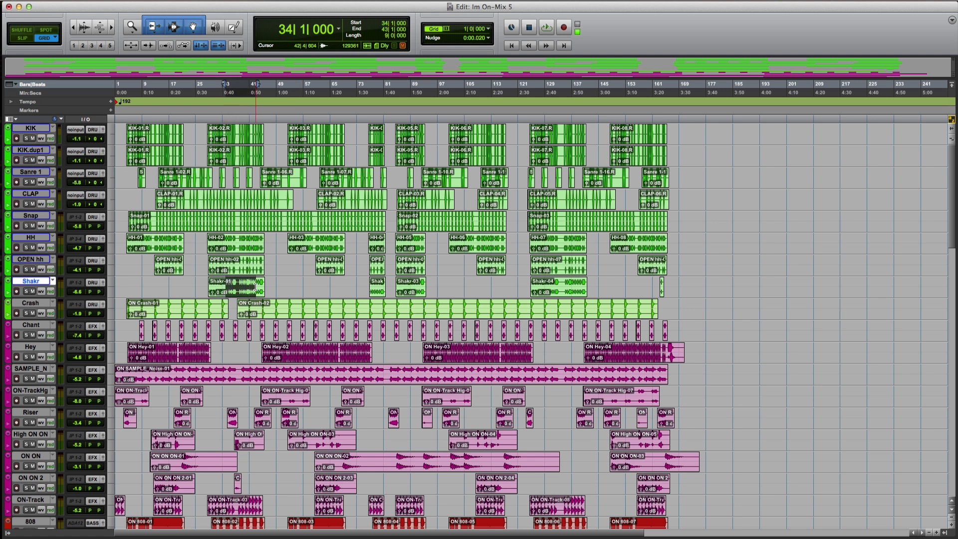
key("e")
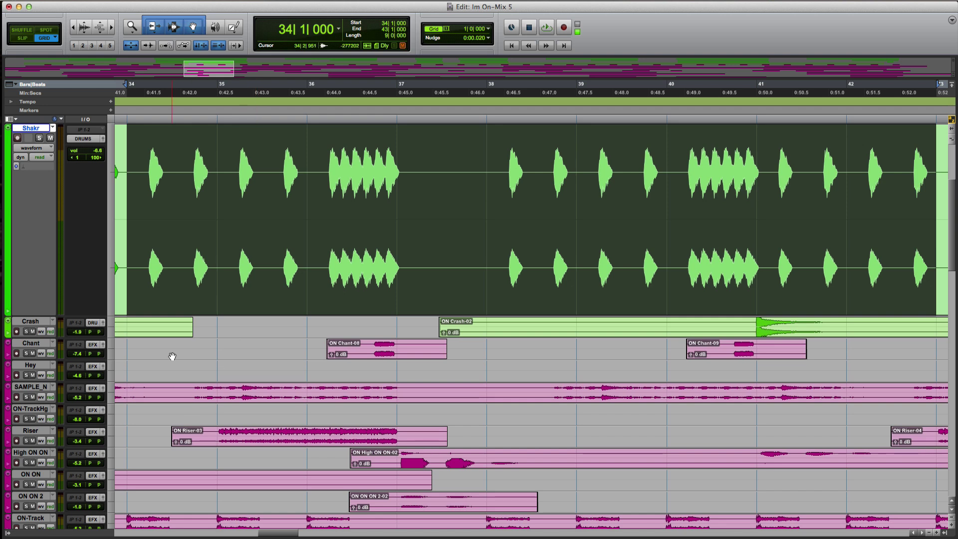
left_click_drag(50, 315, 70, 533)
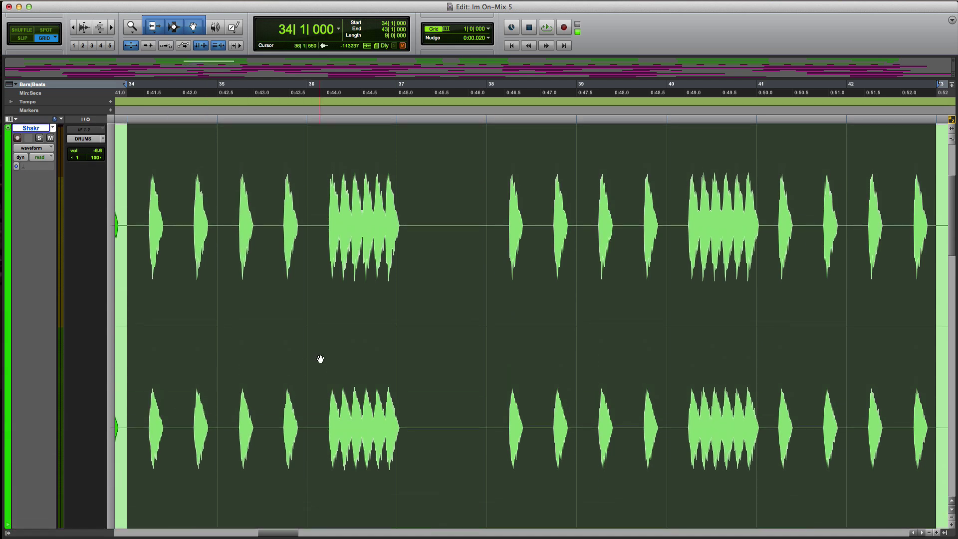
key("e")
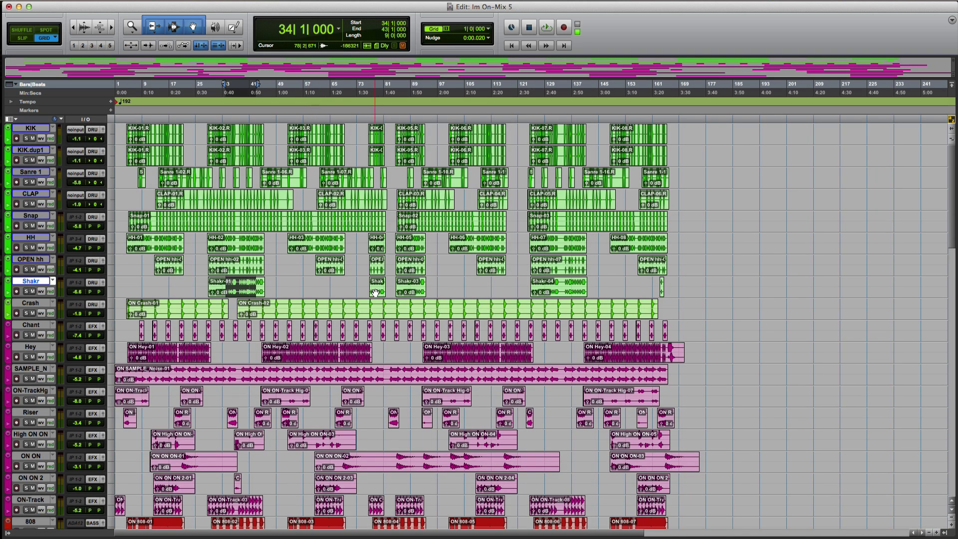
- Zoom to the Shakr clip near bar 77, then the ON Crash-02 clip, returning to the full session each time
left_click(375, 292)
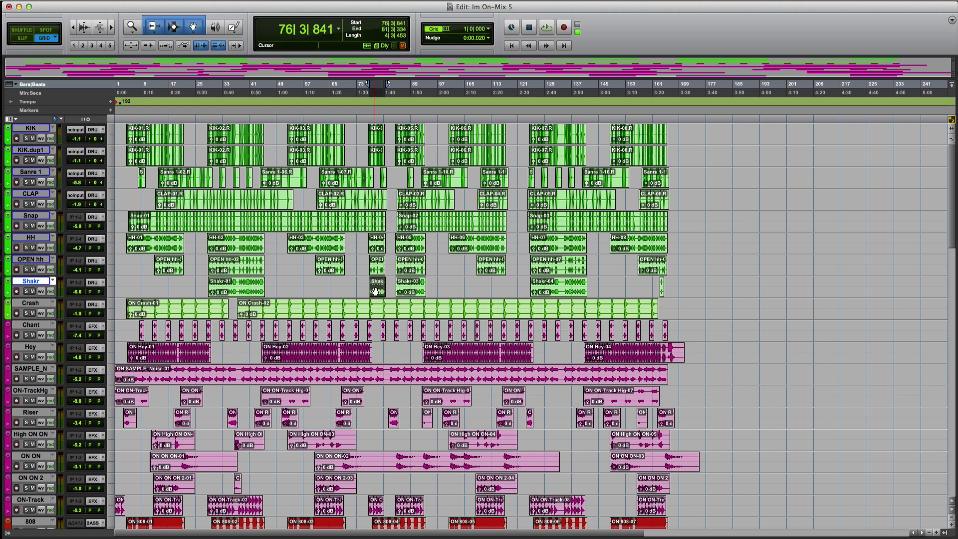
key("e")
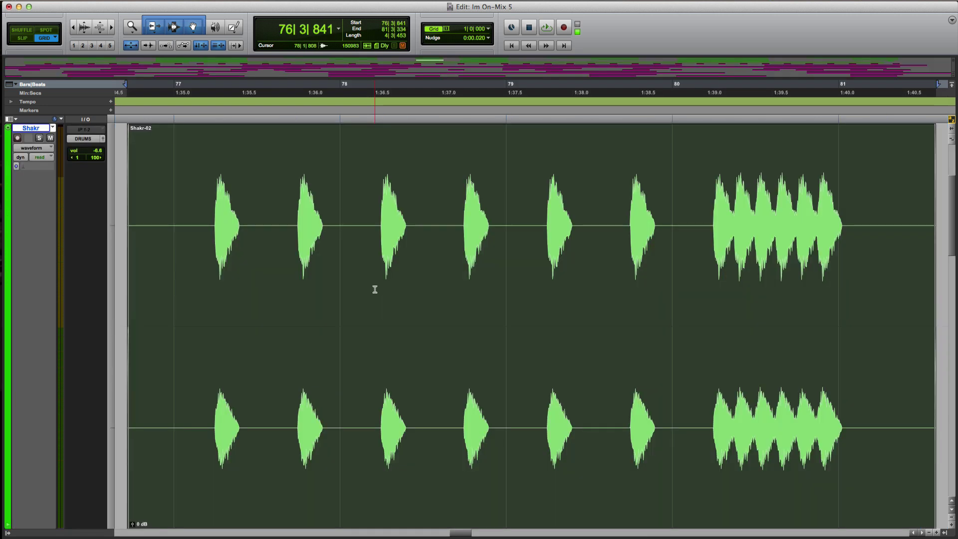
key("e")
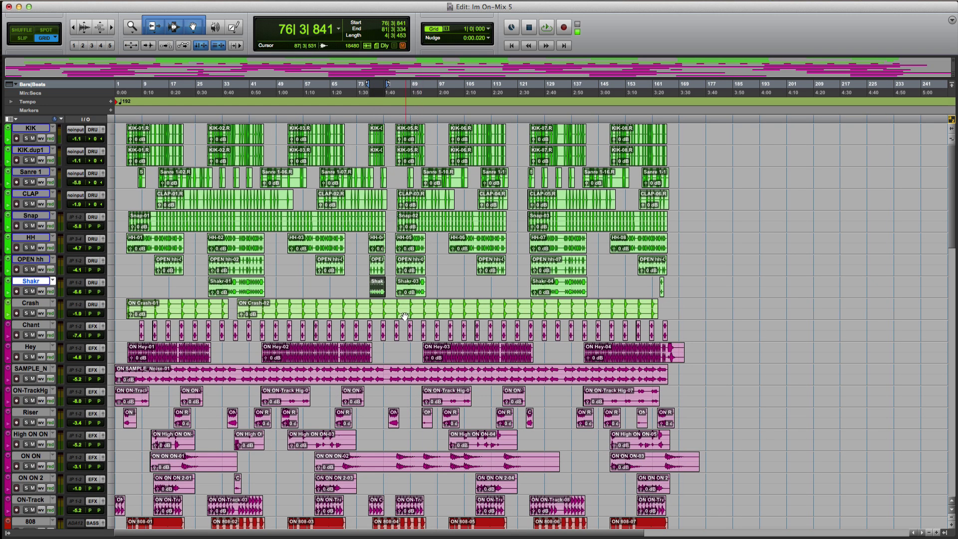
left_click(339, 318)
key("e")
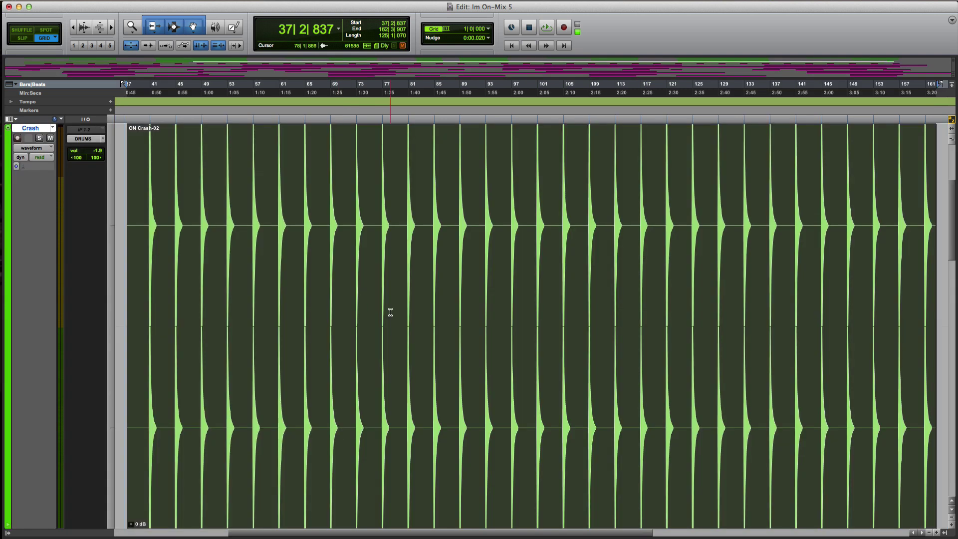
key("e")
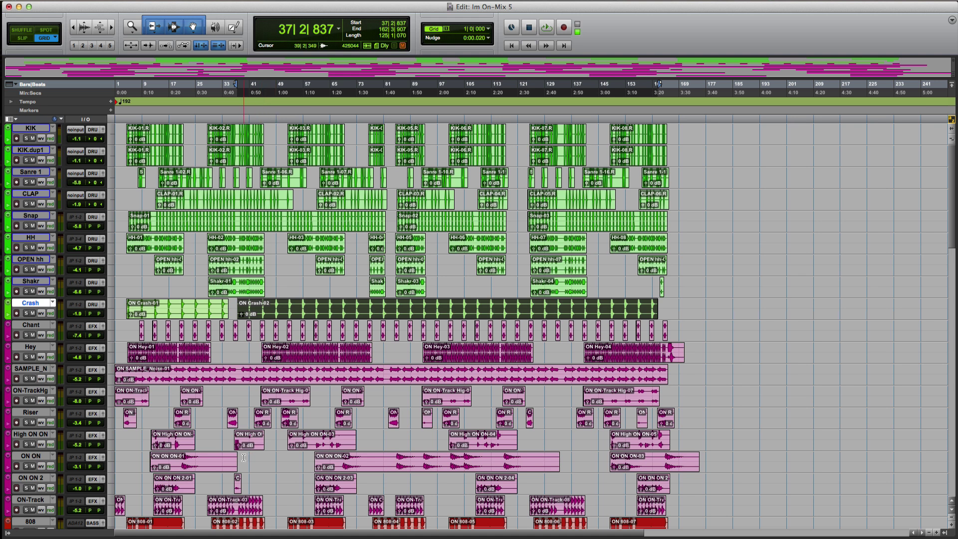
- Zoom to the Reign-LD-01.R vocal clip, resize its waveform, then return to the full session
scroll(244, 457, "down", 10)
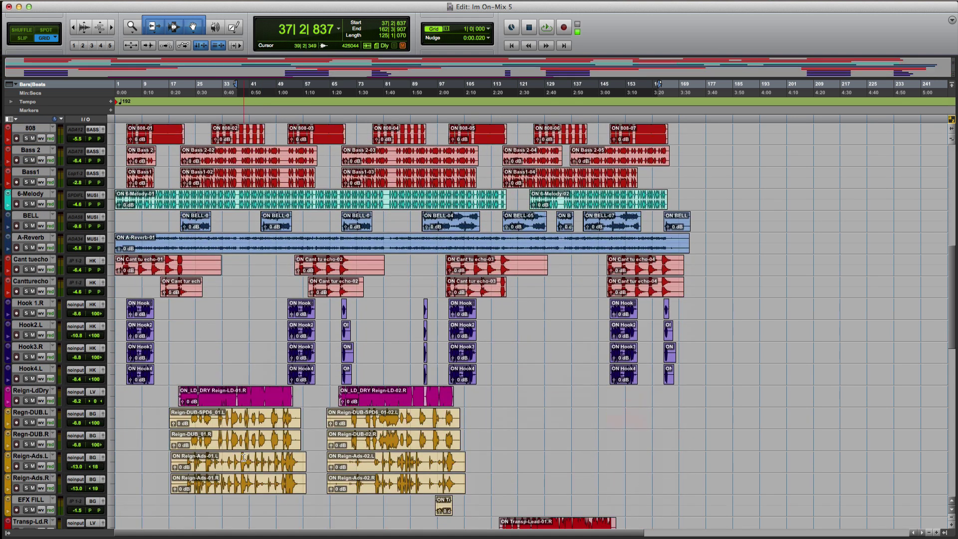
left_click(228, 404)
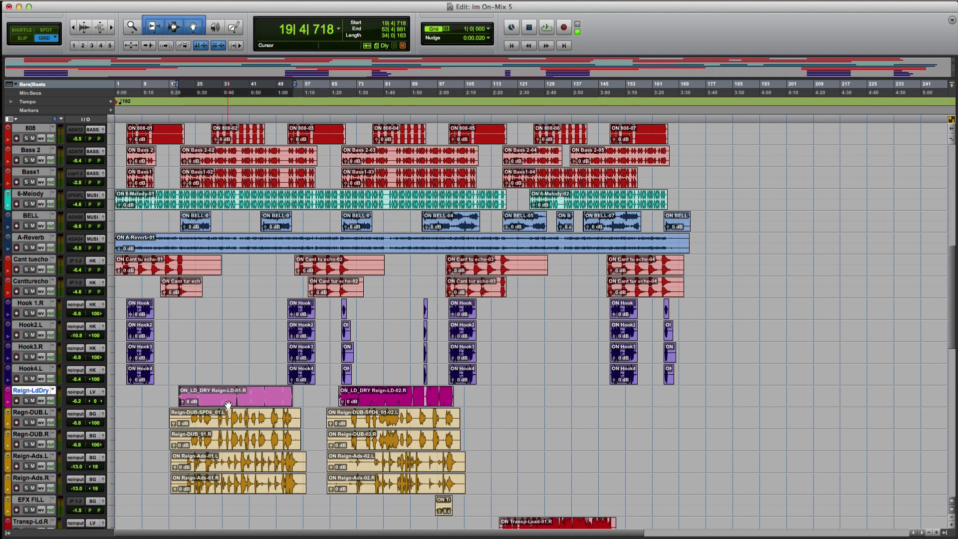
key("ctrl+e")
scroll(228, 404, "down", 5)
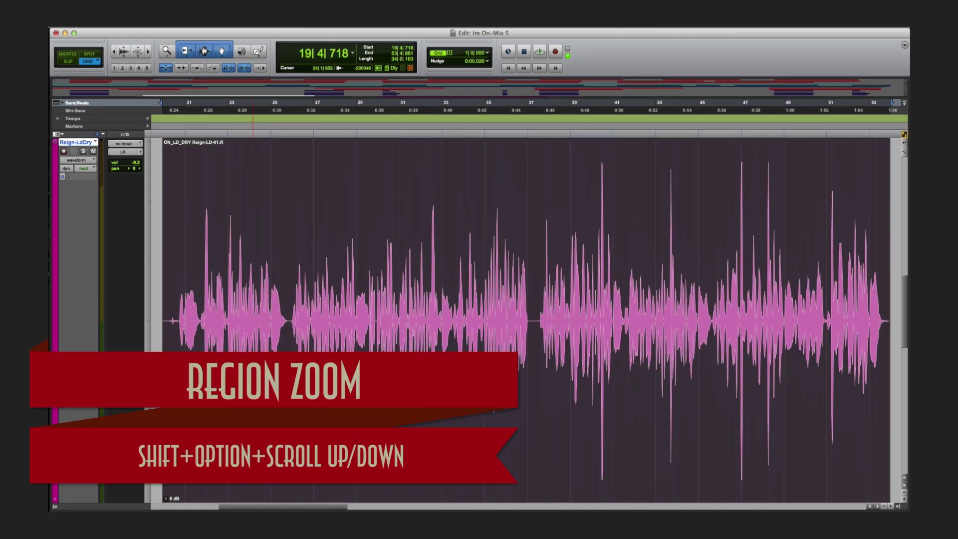
scroll(254, 391, "up", 6)
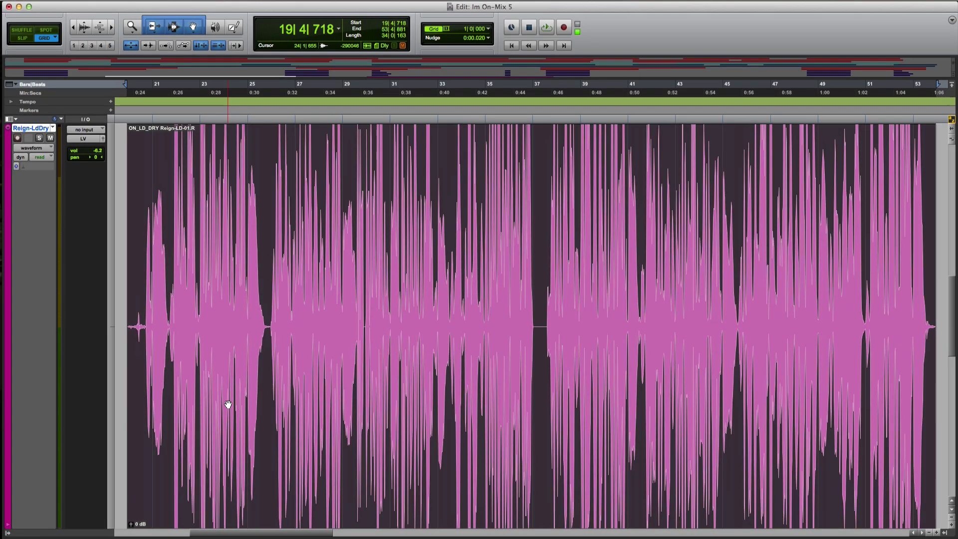
scroll(228, 404, "down", 6)
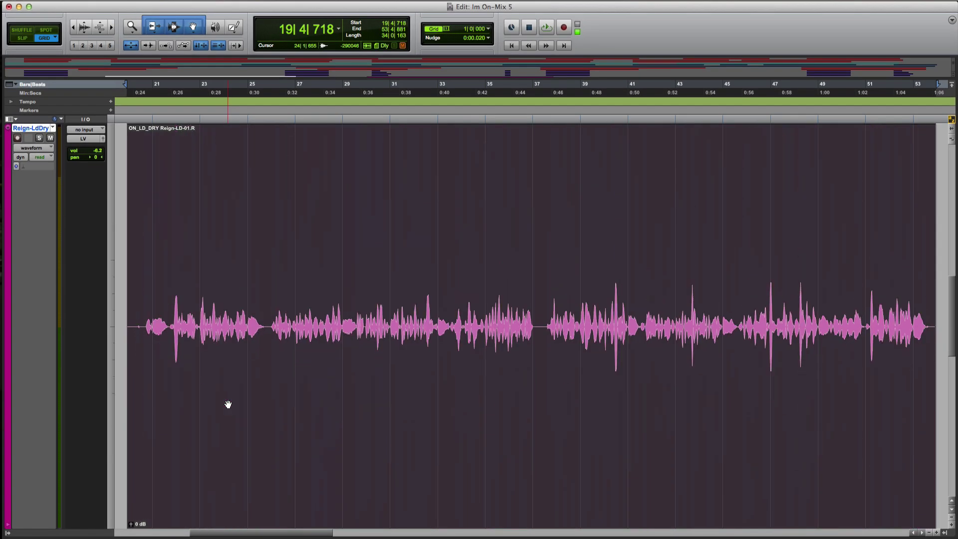
scroll(228, 404, "up", 6)
scroll(229, 405, "down", 5)
scroll(228, 405, "up", 3)
scroll(228, 404, "down", 3)
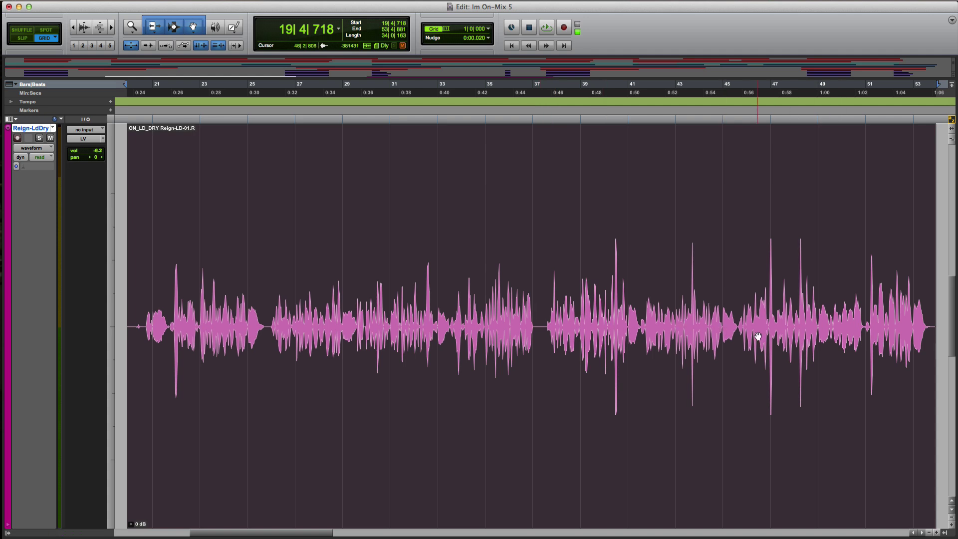
key("ctrl+e")
scroll(468, 322, "up", 12)
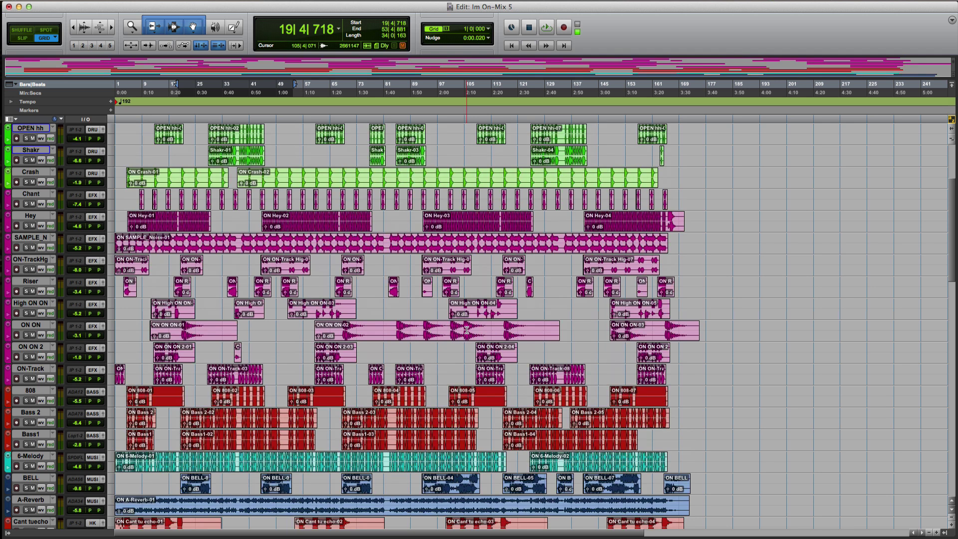
- Place the playhead at bar 18 and open a New Memory Location named Location 1
scroll(467, 330, "up", 6)
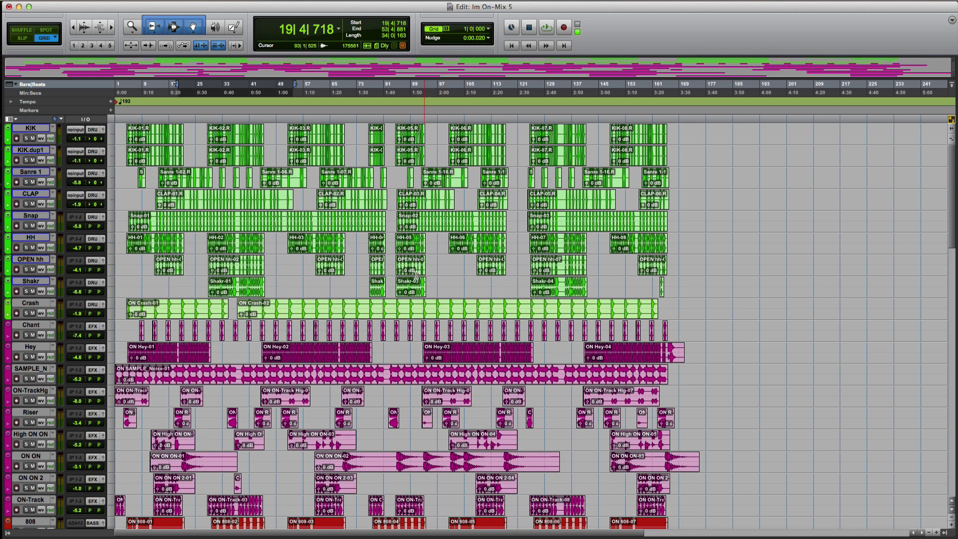
left_click(174, 124)
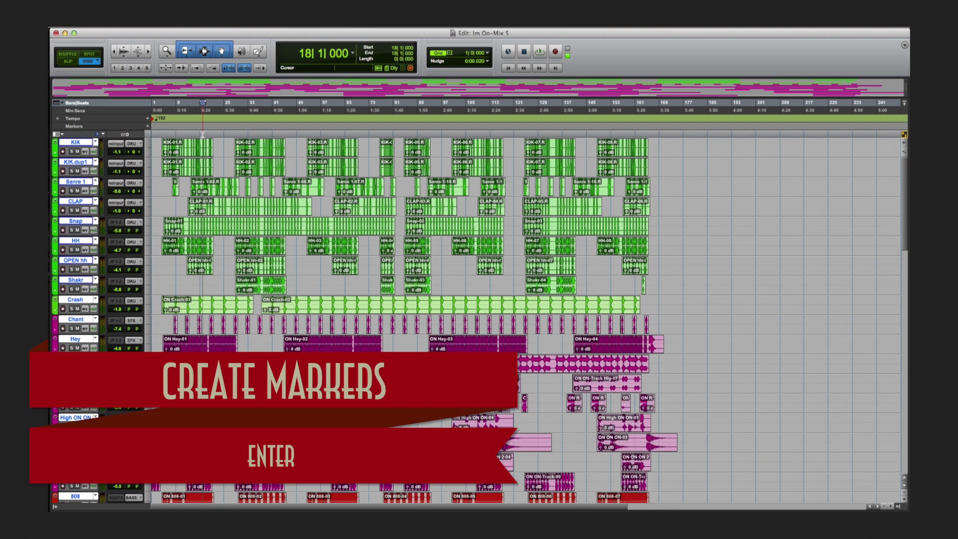
key("KP_Enter")
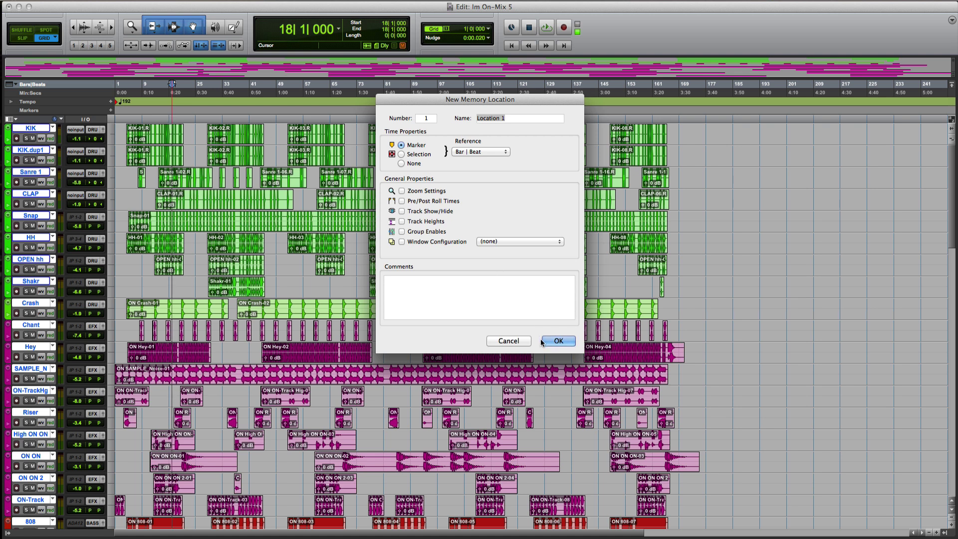
- Cancel the bar 18 marker, scroll through the tracks, and open the Track menu
left_click(504, 340)
scroll(344, 325, "down", 15)
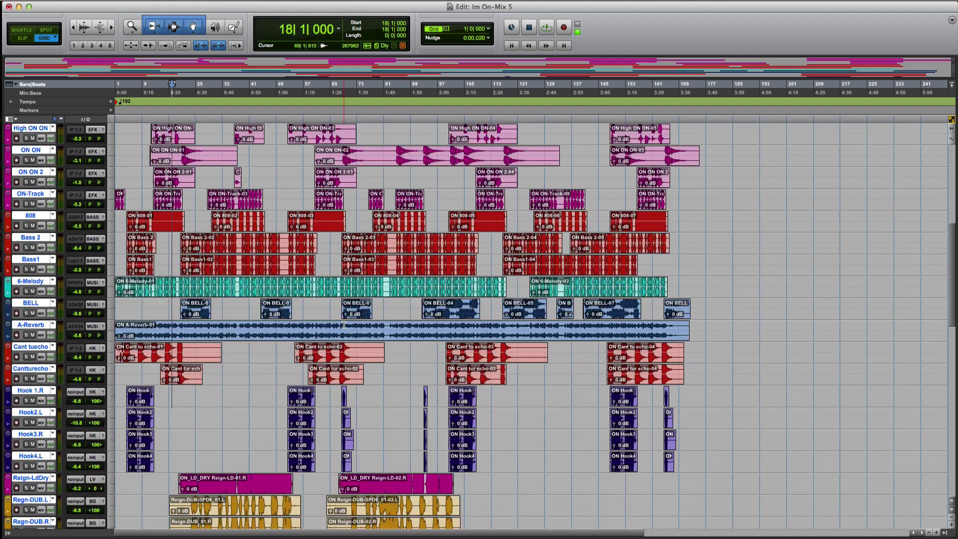
scroll(344, 325, "up", 8)
scroll(344, 325, "down", 3)
scroll(262, 381, "down", 4)
scroll(262, 381, "up", 14)
scroll(262, 381, "down", 16)
scroll(262, 381, "up", 20)
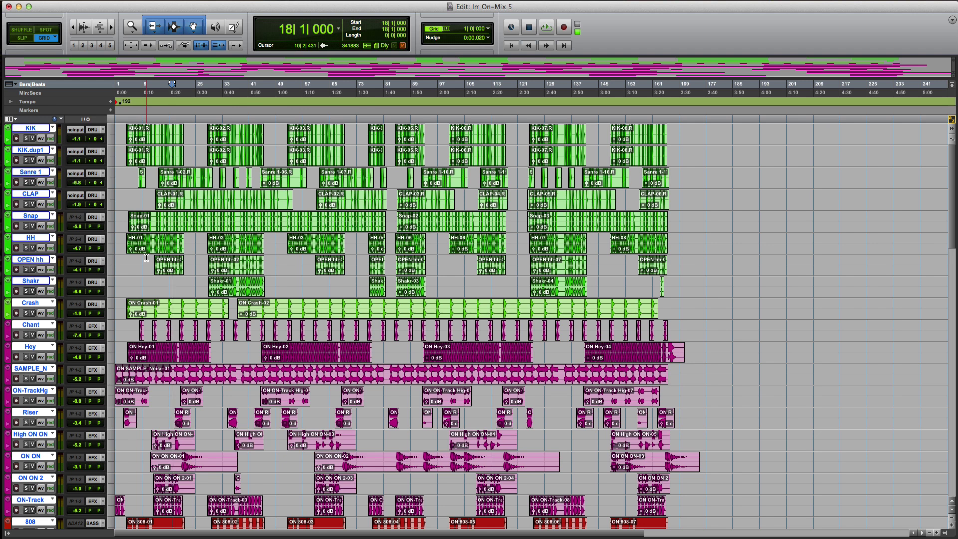
left_click(157, 2)
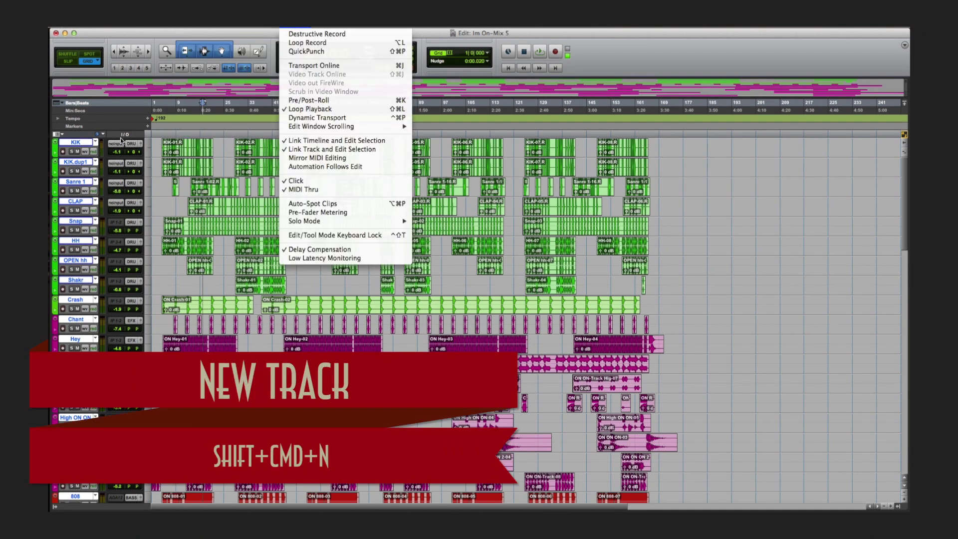
- Bring up the New Tracks dialog and switch the format to stereo and back to mono
left_click(120, 140)
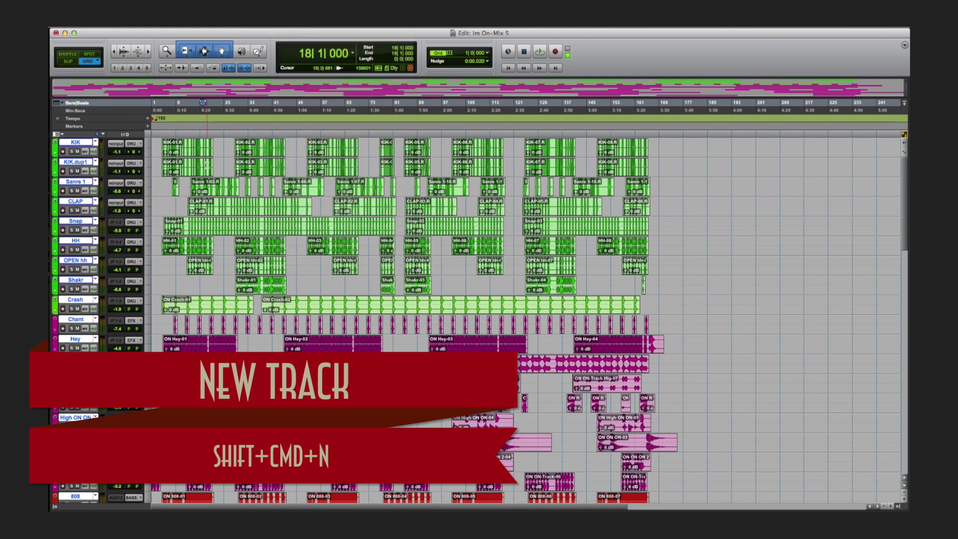
key("super+shift+n")
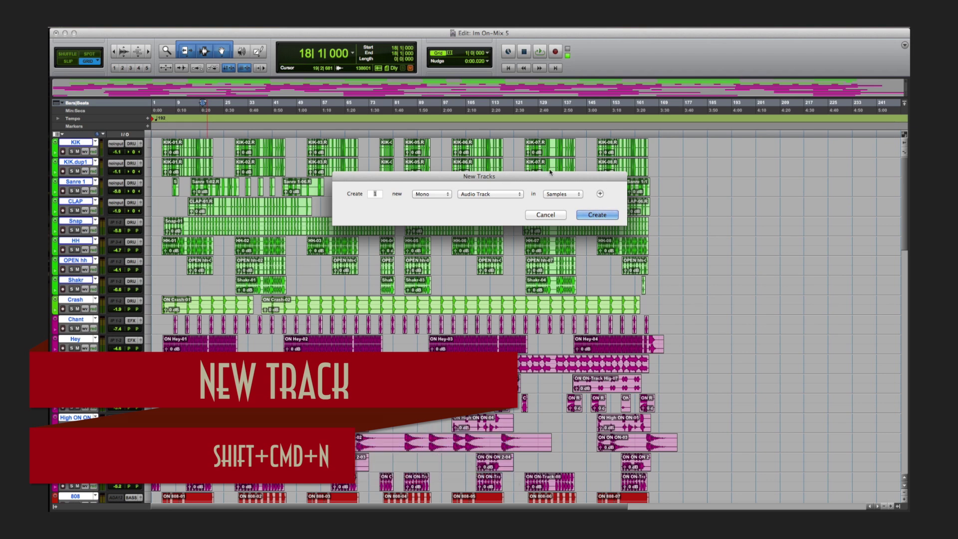
left_click(552, 215)
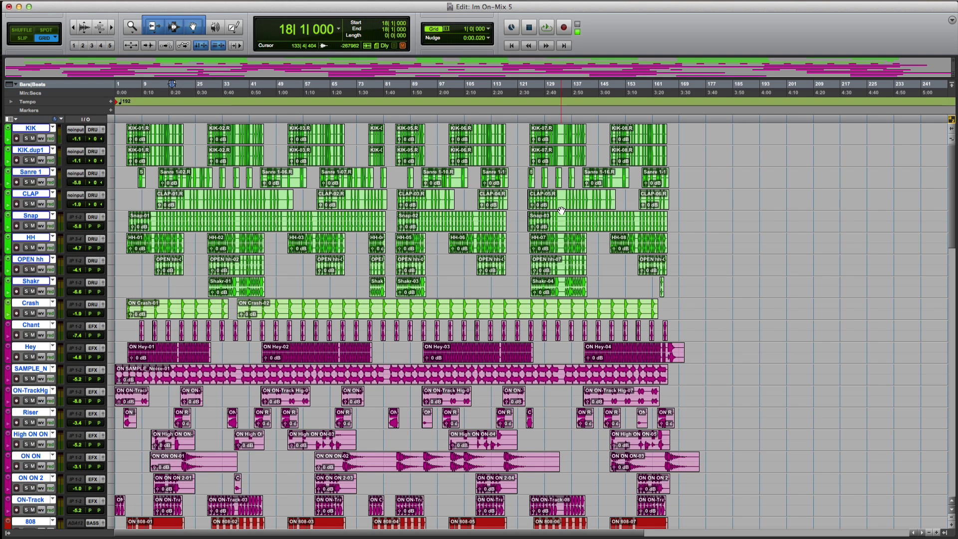
key("super+shift+n")
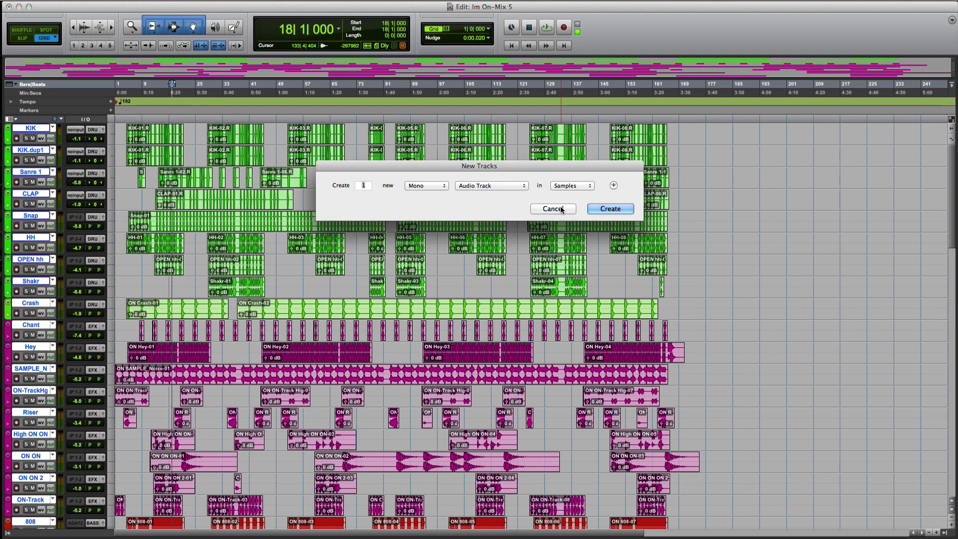
left_click(442, 186)
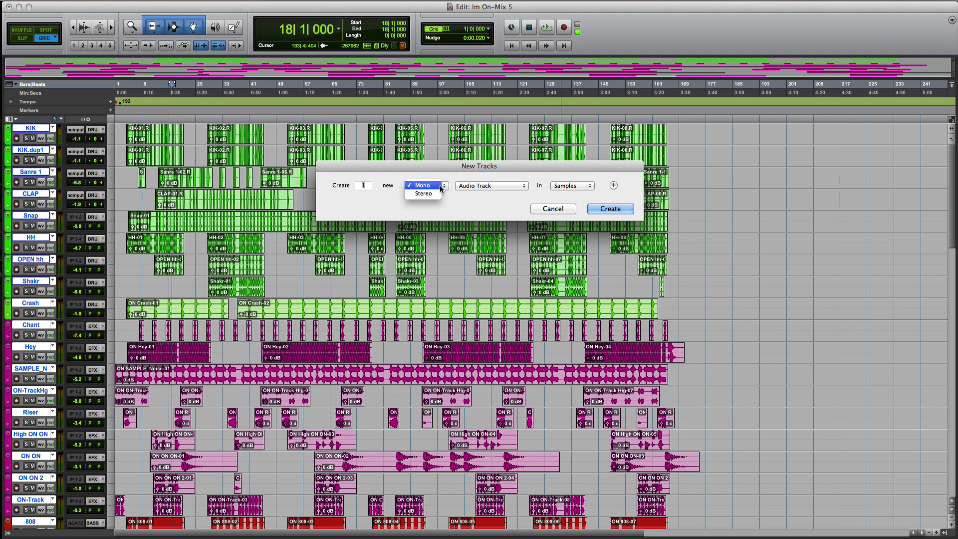
left_click(423, 194)
left_click(442, 185)
left_click(437, 178)
- Change the new track type to Instrument Track and set the count to 5
left_click(519, 186)
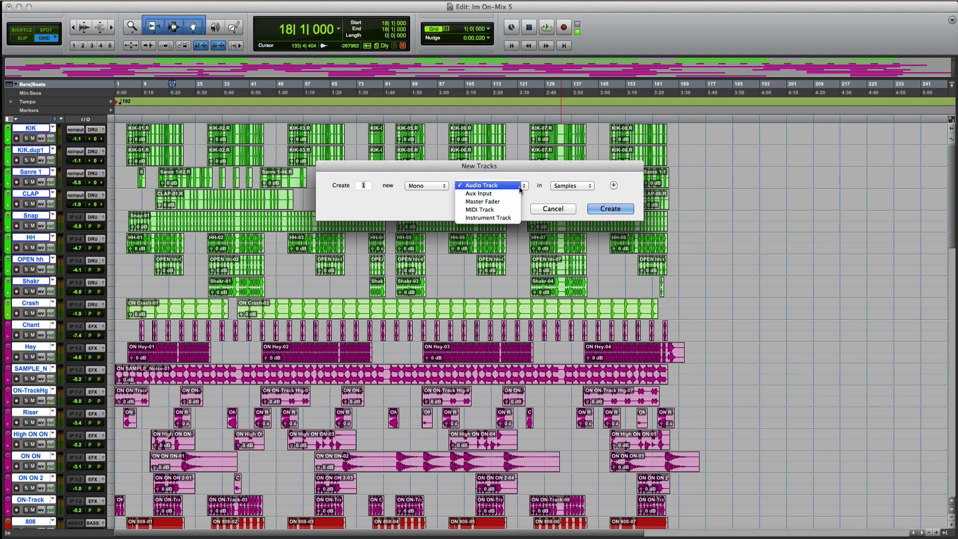
left_click(412, 198)
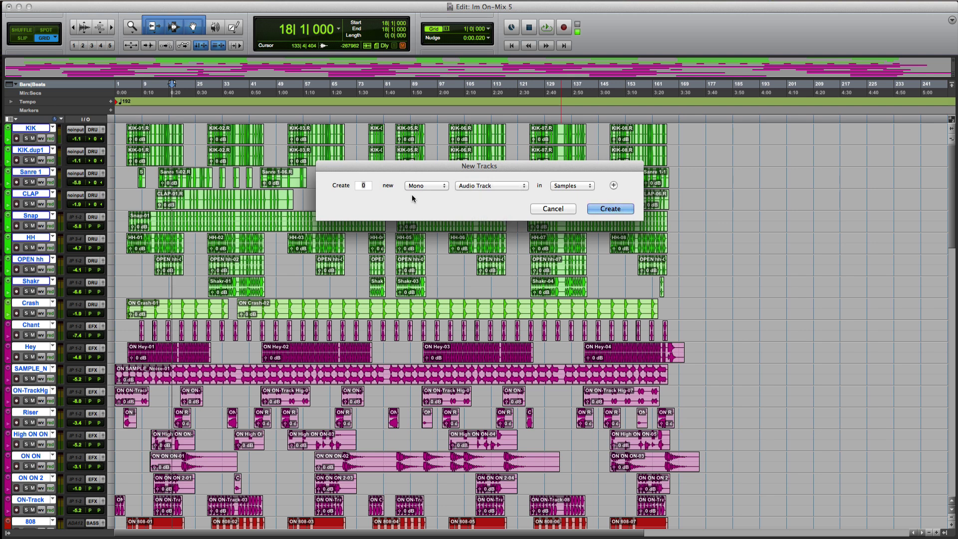
type("5")
type("8")
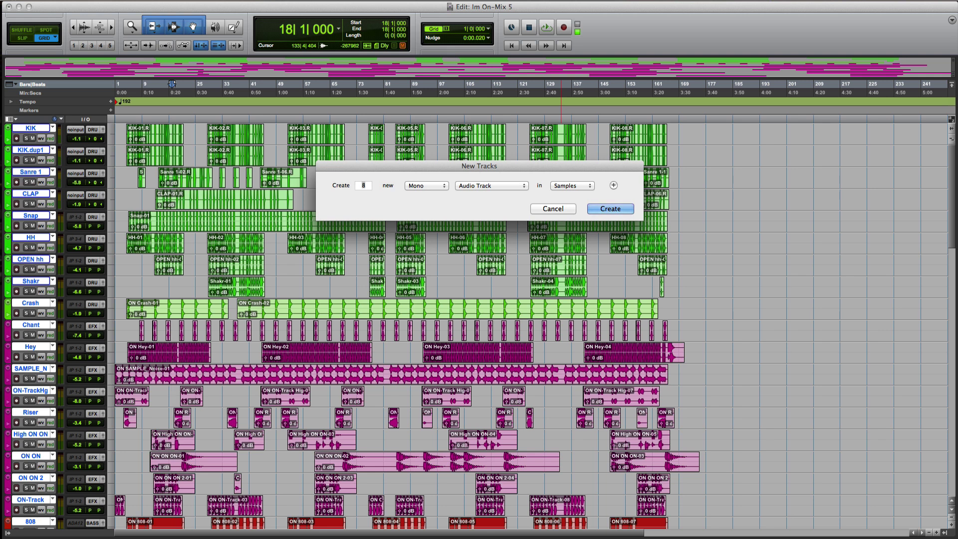
key("super+Down")
key("super+Down")
key("super+Down")
key("super+Down")
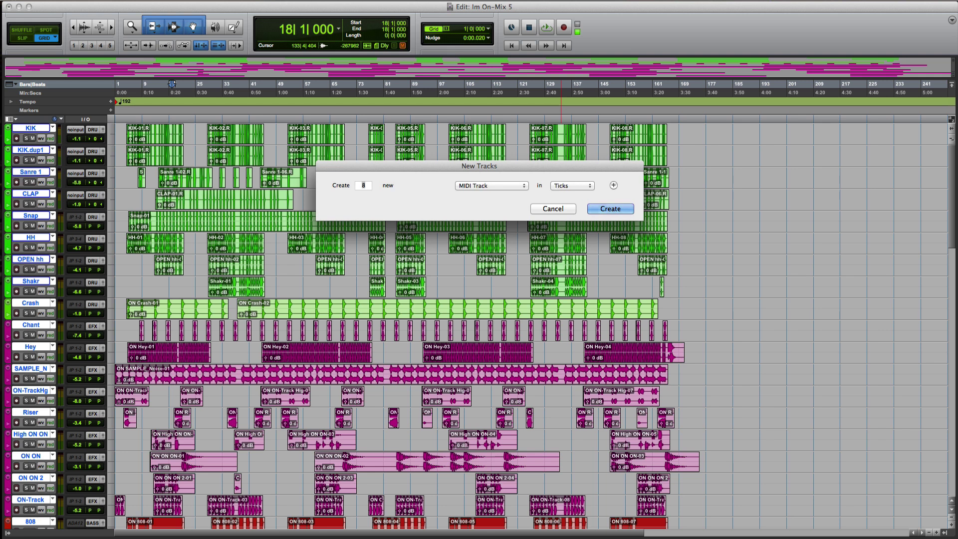
key("super+Down")
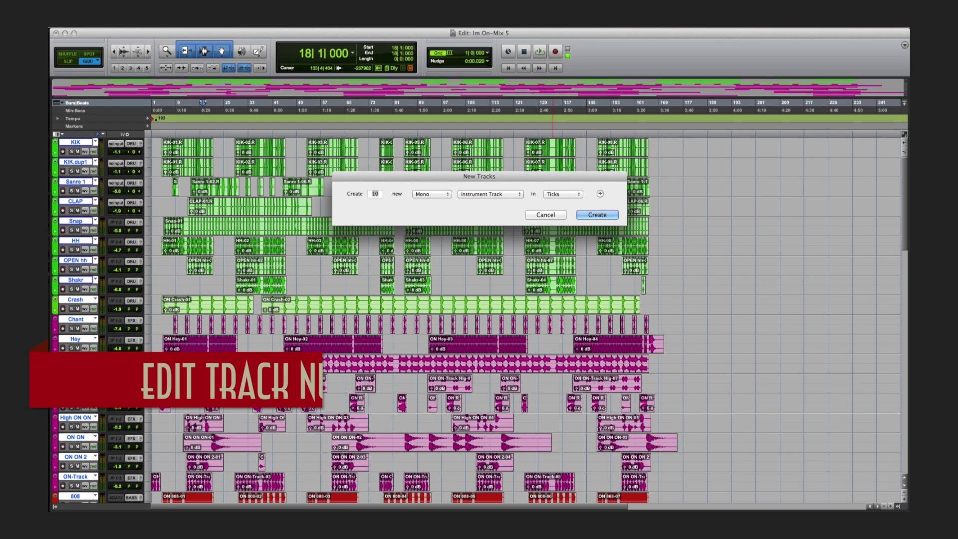
type("5")
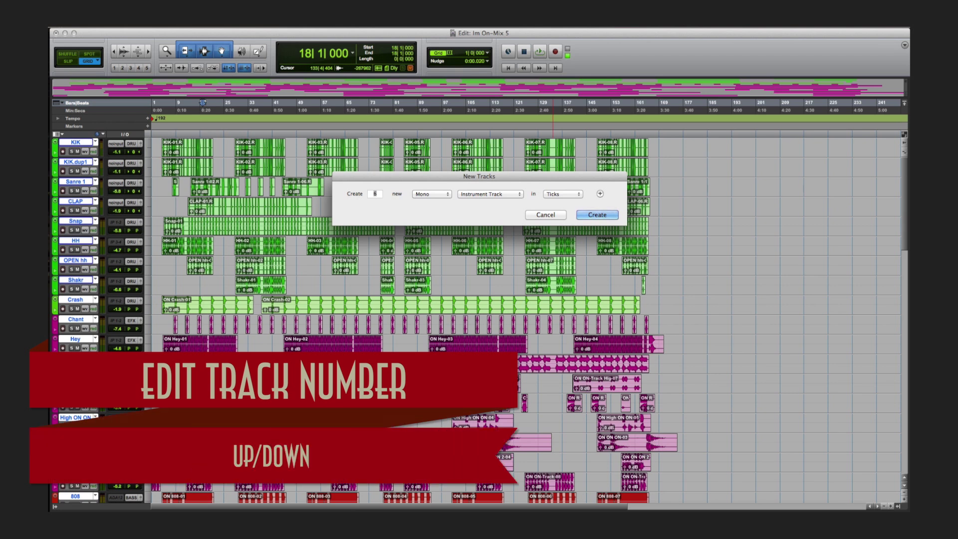
- Cycle track types through MIDI, Audio and Aux Input, toggle mono/stereo, and enter 50, then 2
key("super+Up")
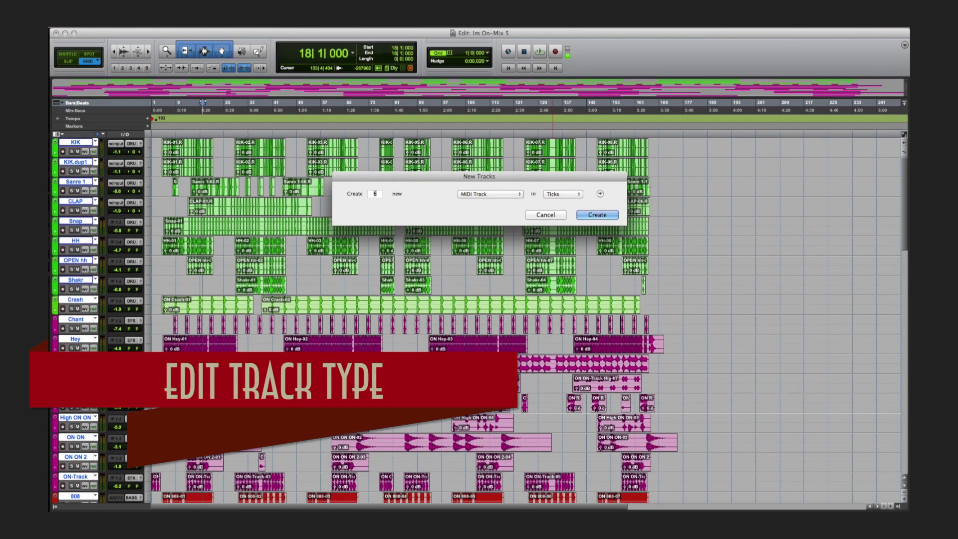
key("super+Up")
key("super+Up")
key("super+Up")
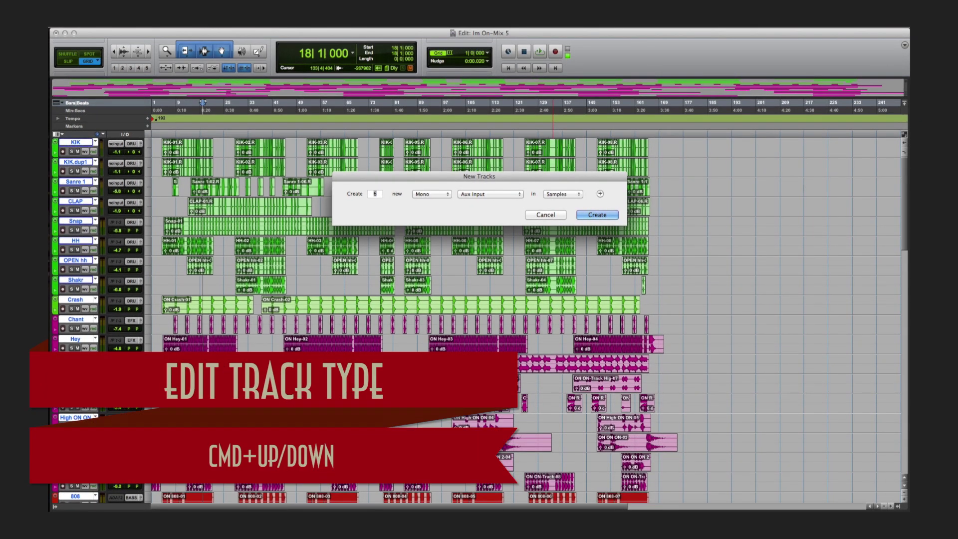
key("super+Down")
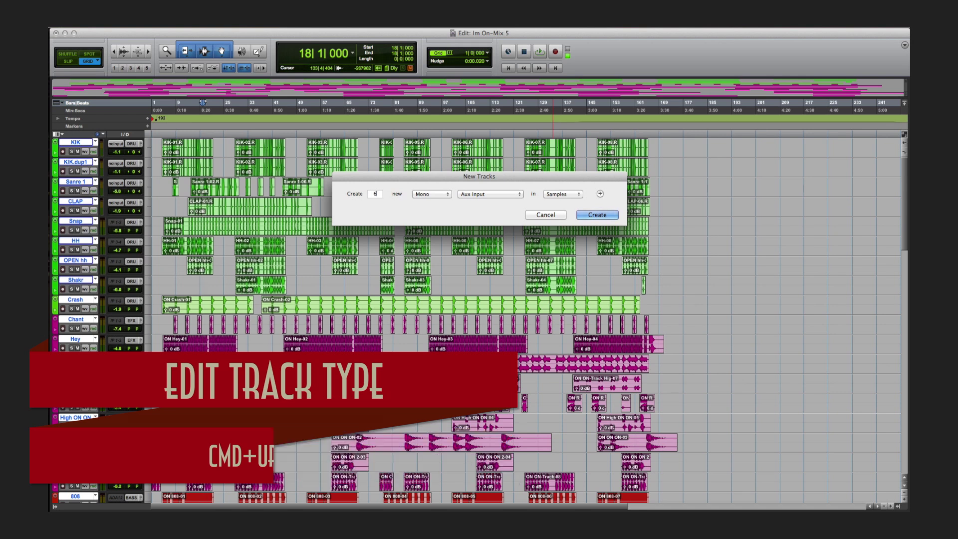
key("super+Right")
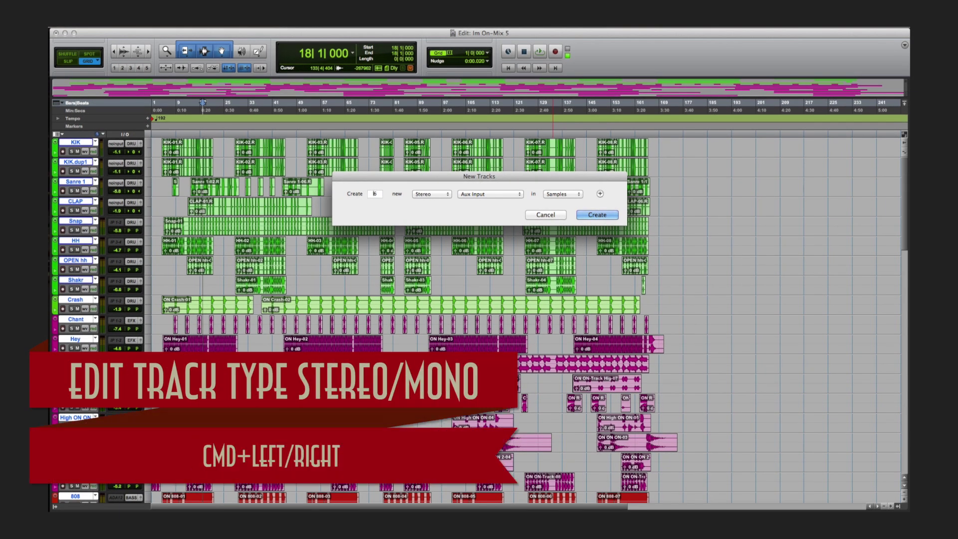
key("super+Left")
key("super+Right")
key("super+Left")
type("5")
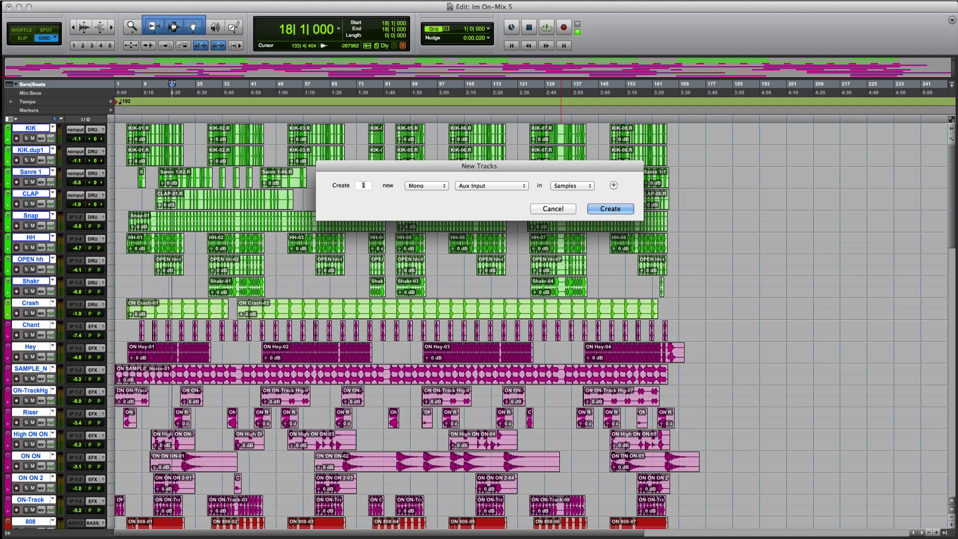
type("0")
type("2")
- Switch to stereo, step the track type to Master Fader, and cancel the New Tracks dialog
key("super+Right")
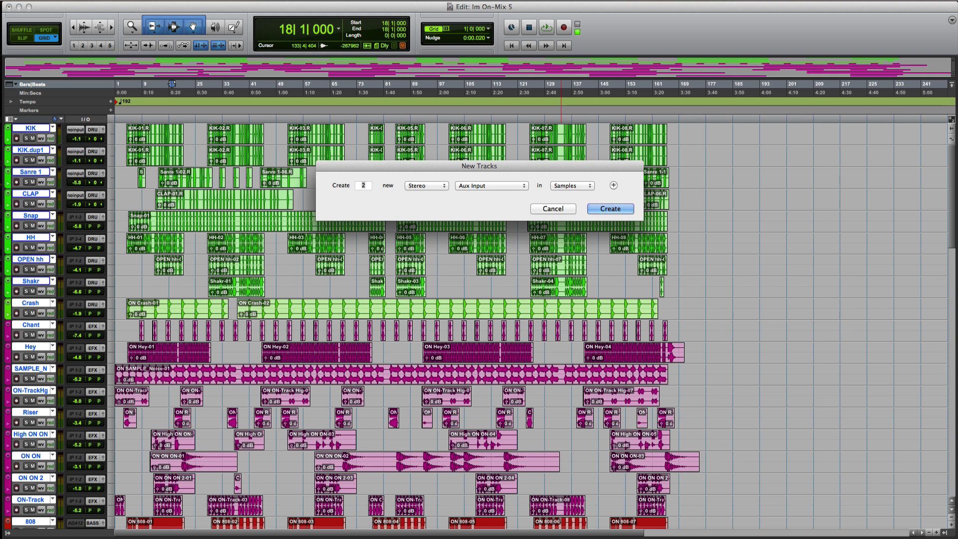
key("super+Down")
key("super+Down")
key("super+Up")
key("super+Down")
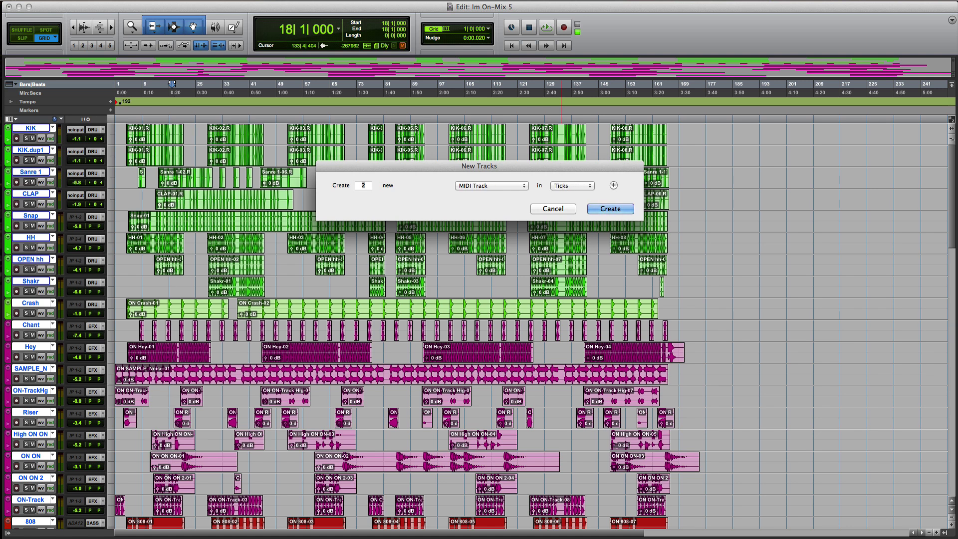
key("super+Up")
key("super+Down")
key("super+Up")
key("super+Down")
key("super+Up")
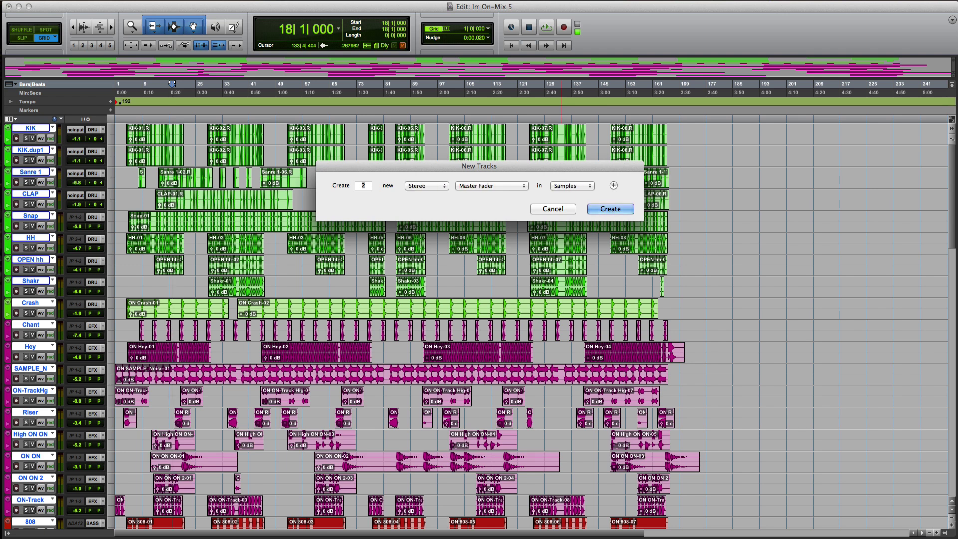
left_click(569, 210)
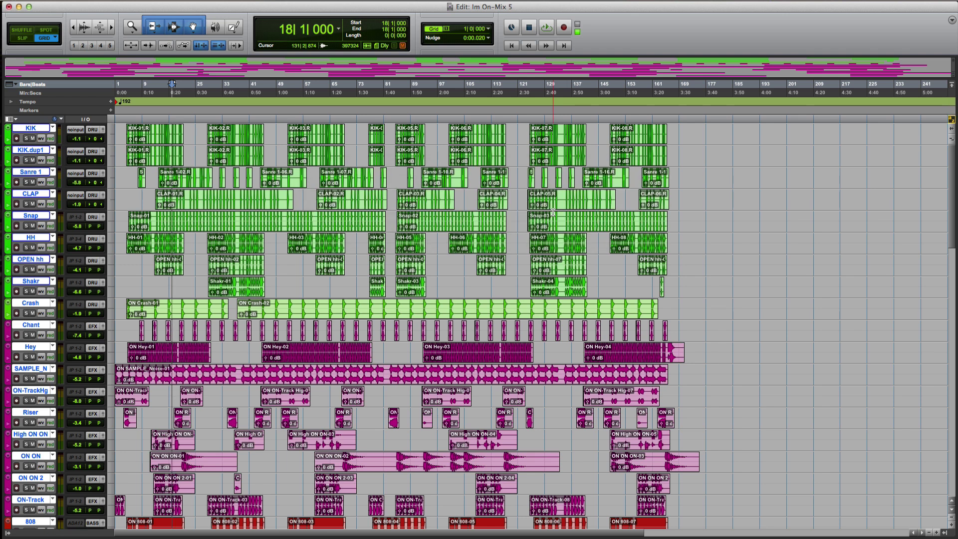
scroll(510, 328, "down", 15)
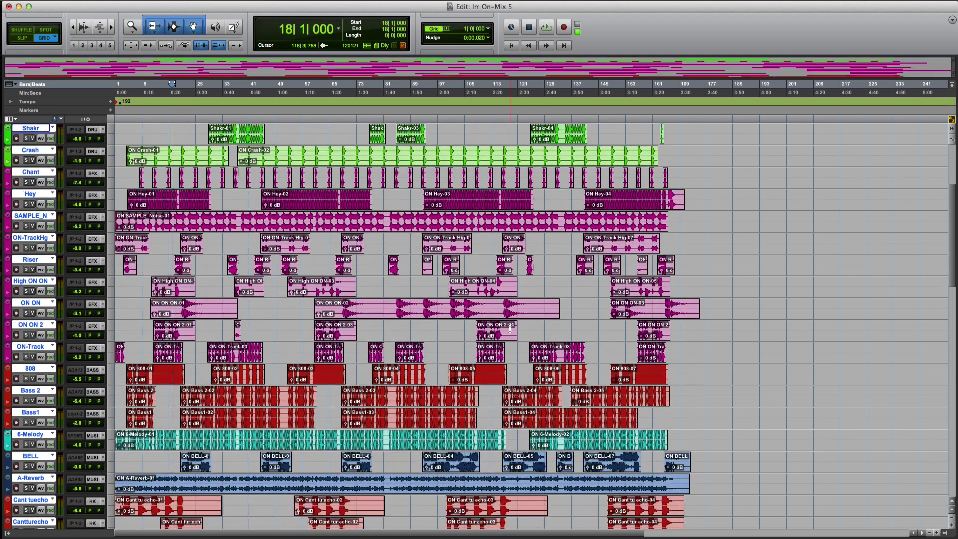
scroll(510, 328, "down", 20)
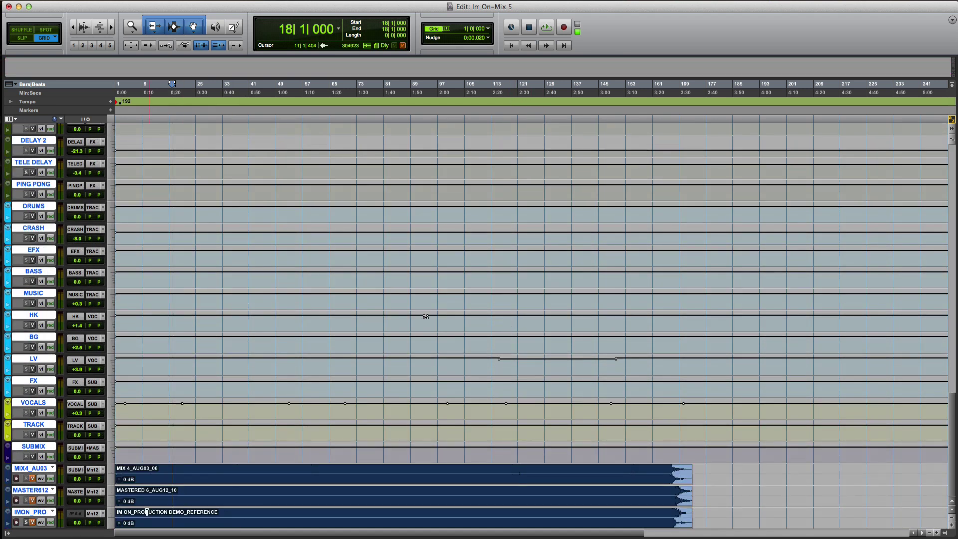
scroll(277, 505, "up", 1)
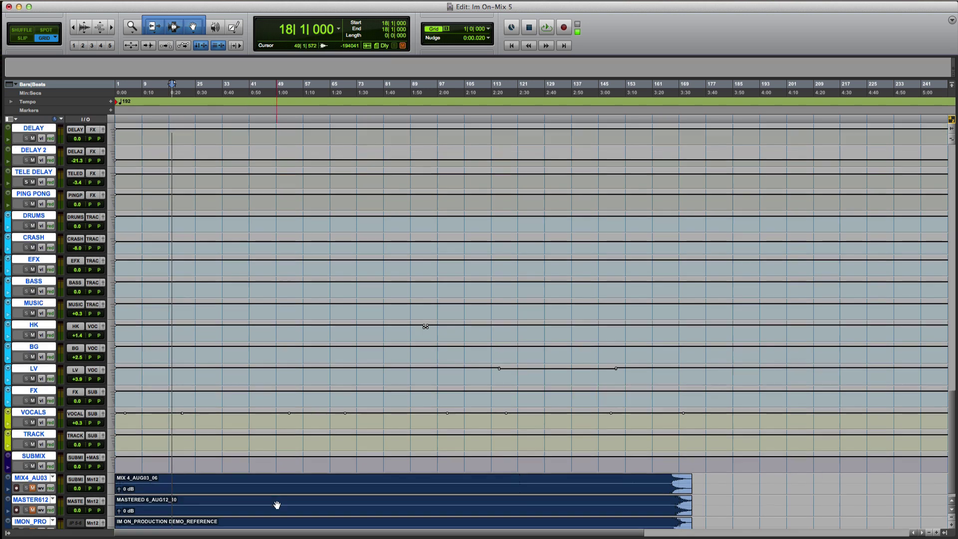
scroll(277, 505, "up", 10)
scroll(293, 415, "up", 10)
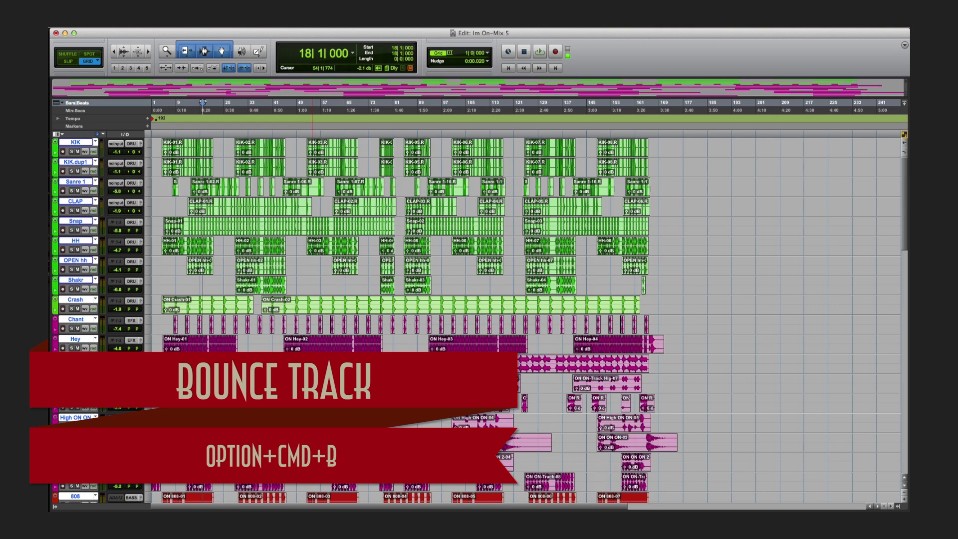
key("alt+super+b")
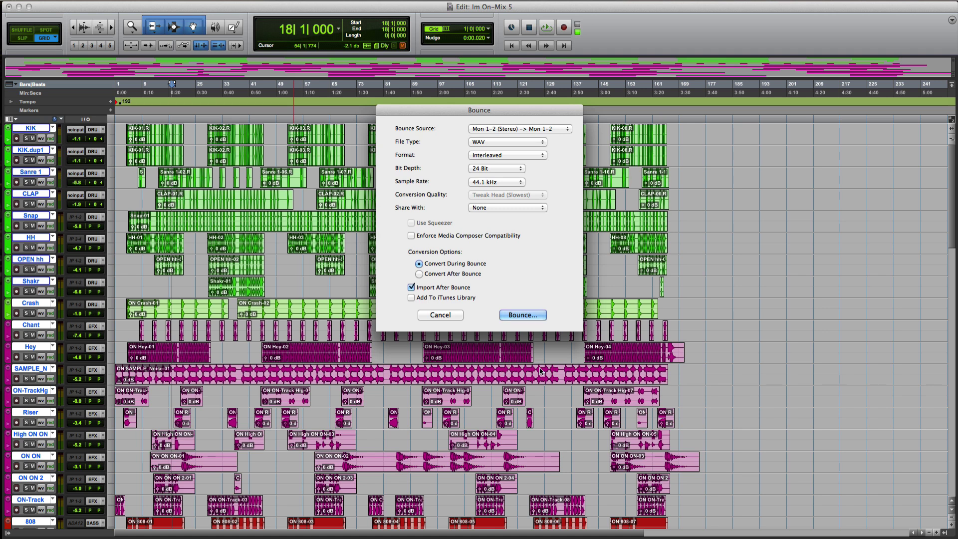
key("Return")
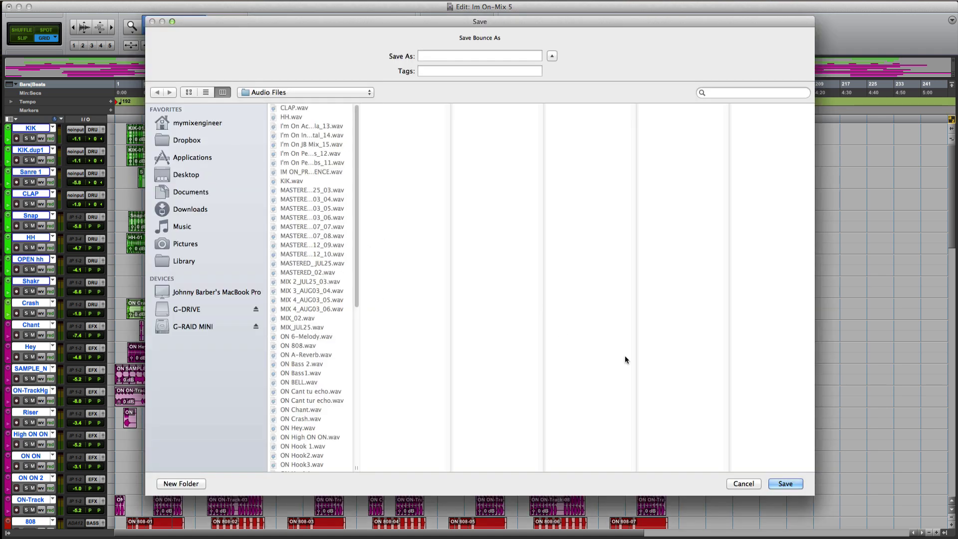
left_click(746, 486)
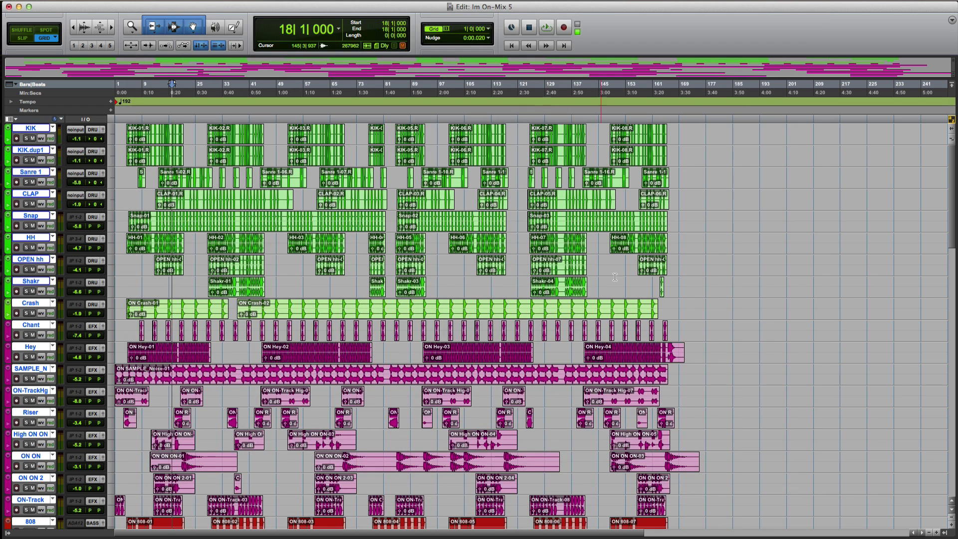
- Zoom in on the Shakr-04 clip's start and trim it to begin at bar 125
left_click(578, 292)
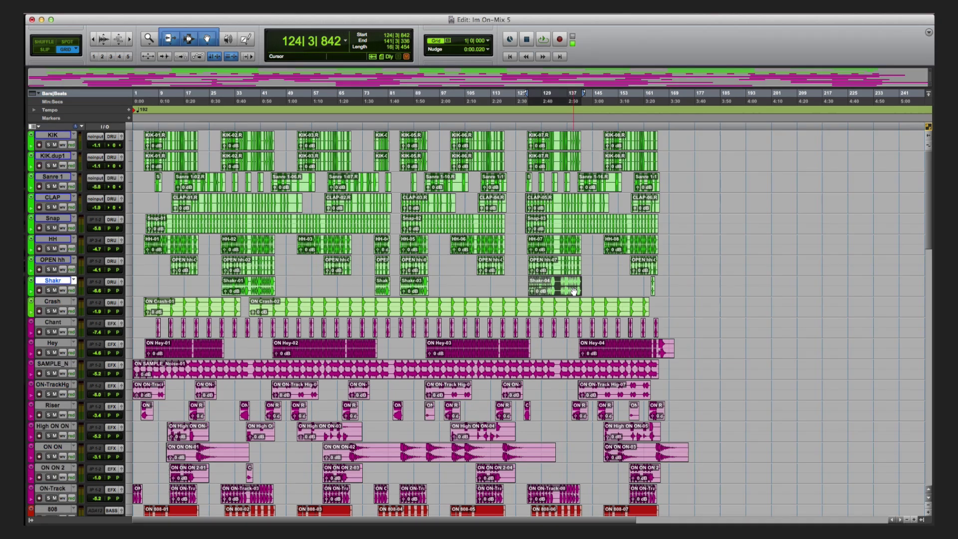
key("super+bracketright")
key("super+bracketright")
key("super+bracketright")
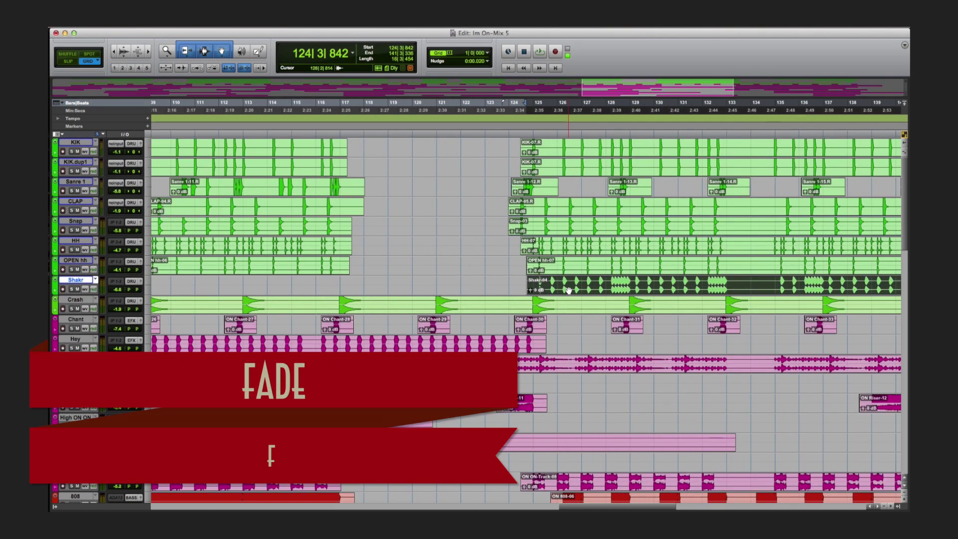
key("ctrl+e")
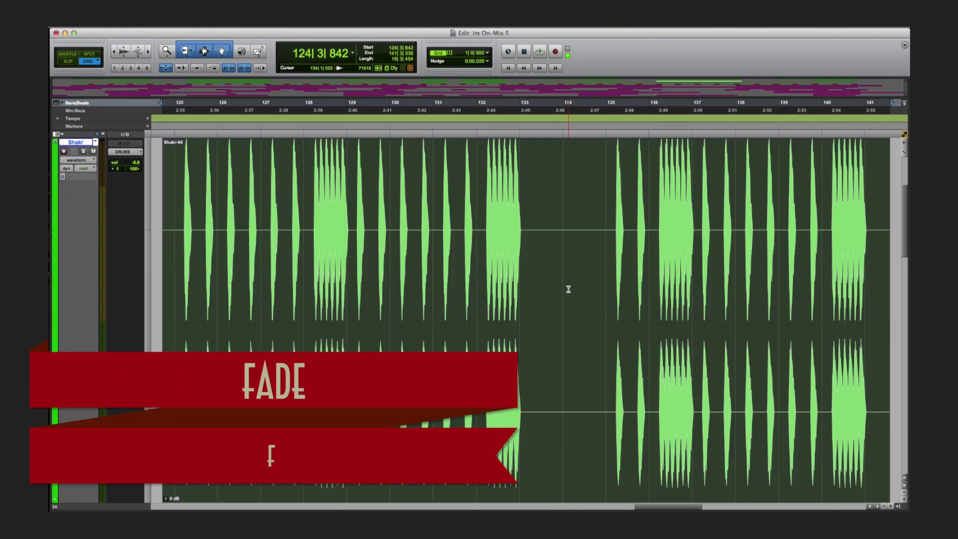
key("super+bracketright")
key("super+bracketright")
key("super+bracketright")
key("super+bracketright")
key("super+bracketright")
key("super+bracketright")
key("super+bracketright")
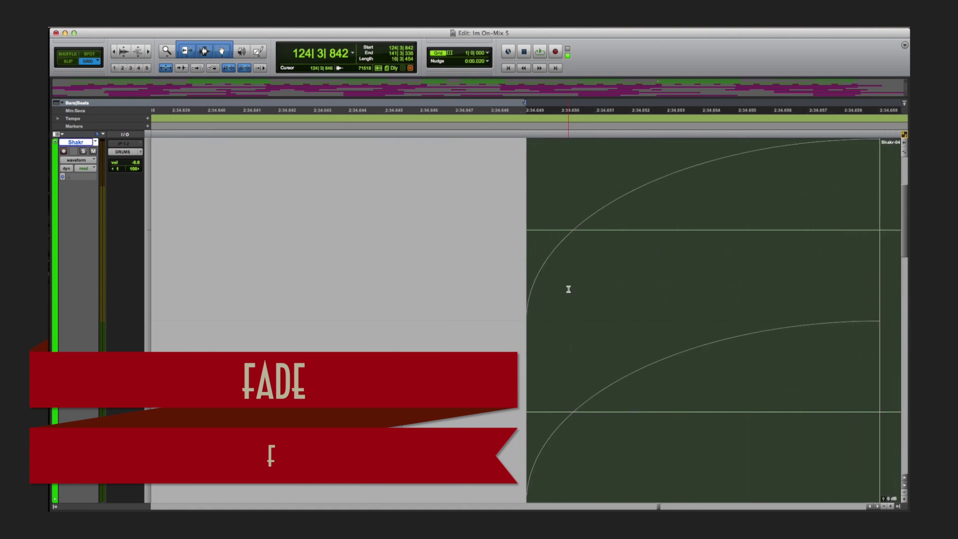
key("super+bracketleft")
key("super+bracketleft")
key("super+bracketleft")
key("super+bracketleft")
key("super+bracketleft")
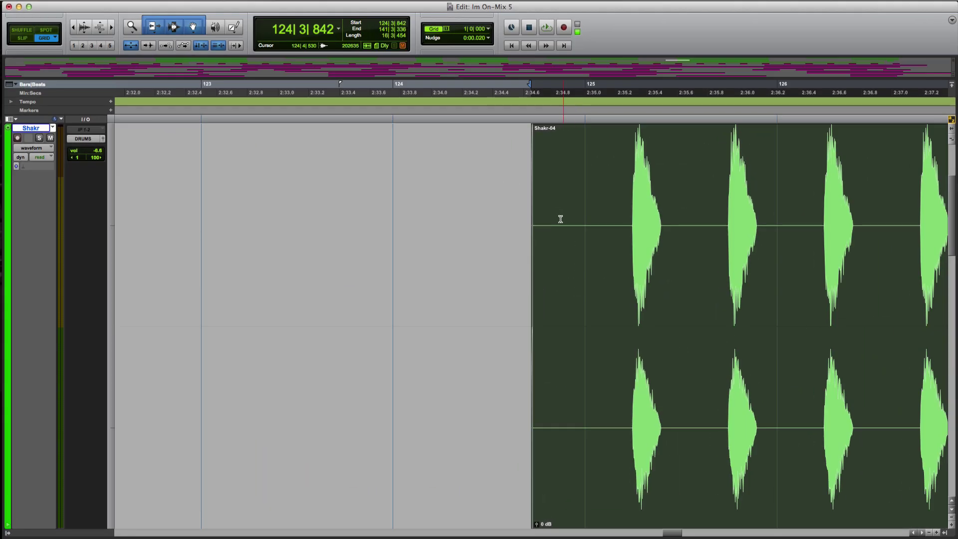
left_click(566, 181)
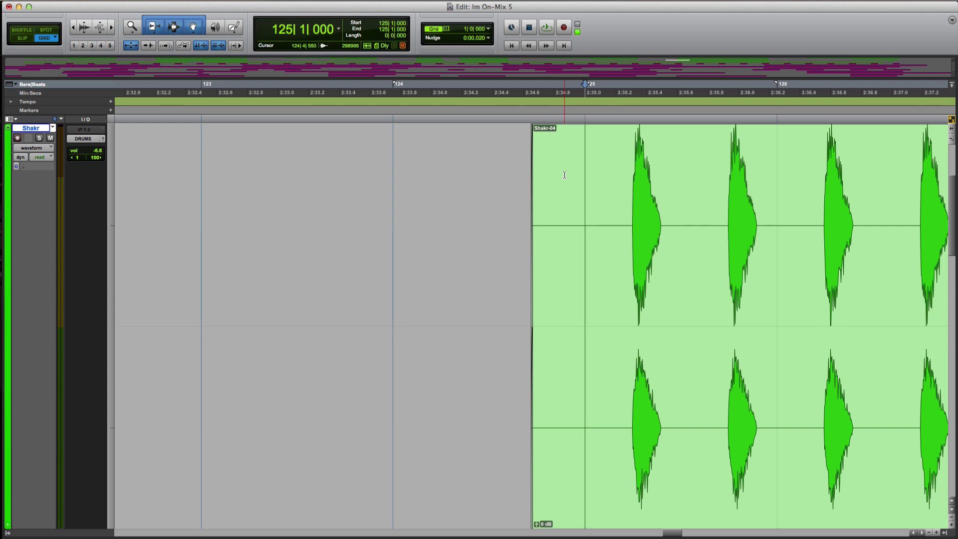
key("a")
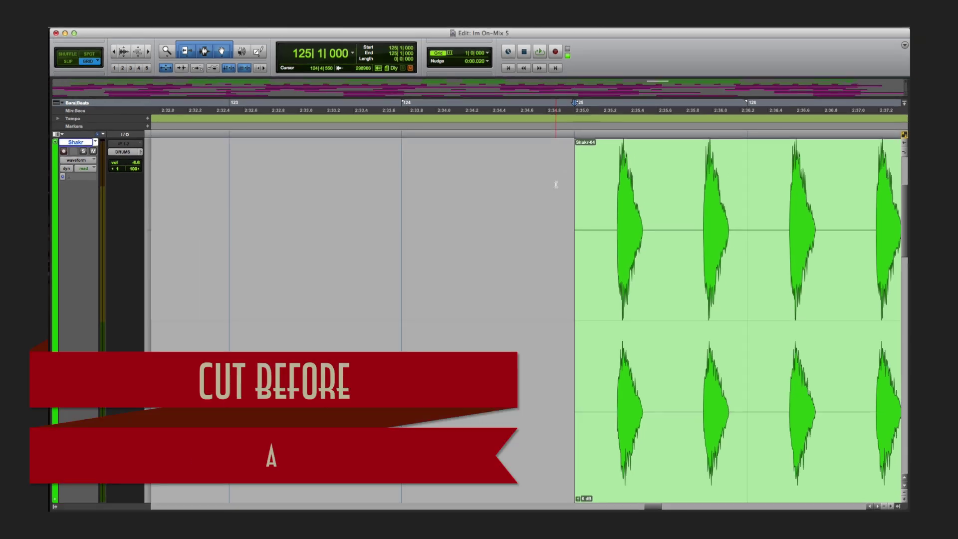
- Undo the earlier clip trim, zoom in around bar 125, and switch to Slip mode
key("super+z")
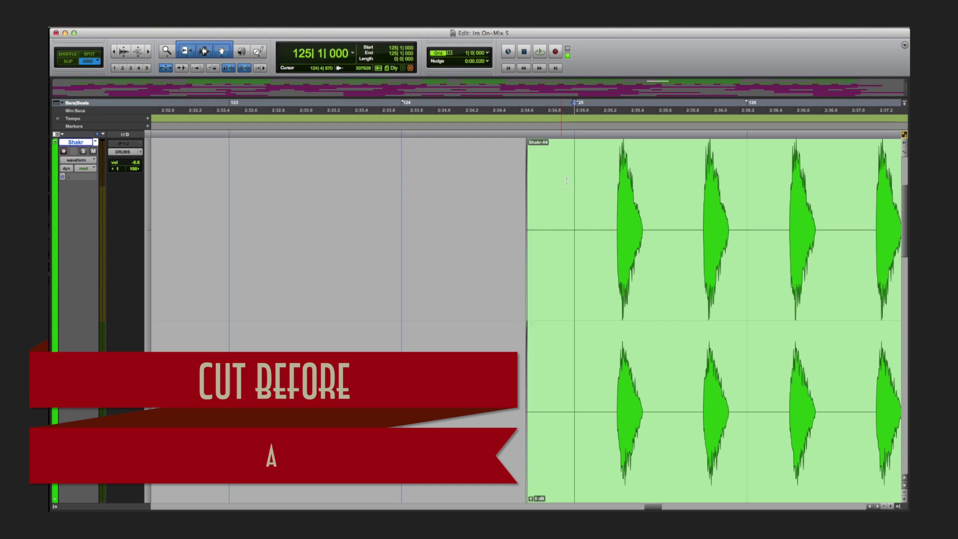
key("super+]")
key("super+]")
key("super+]")
key("super+[")
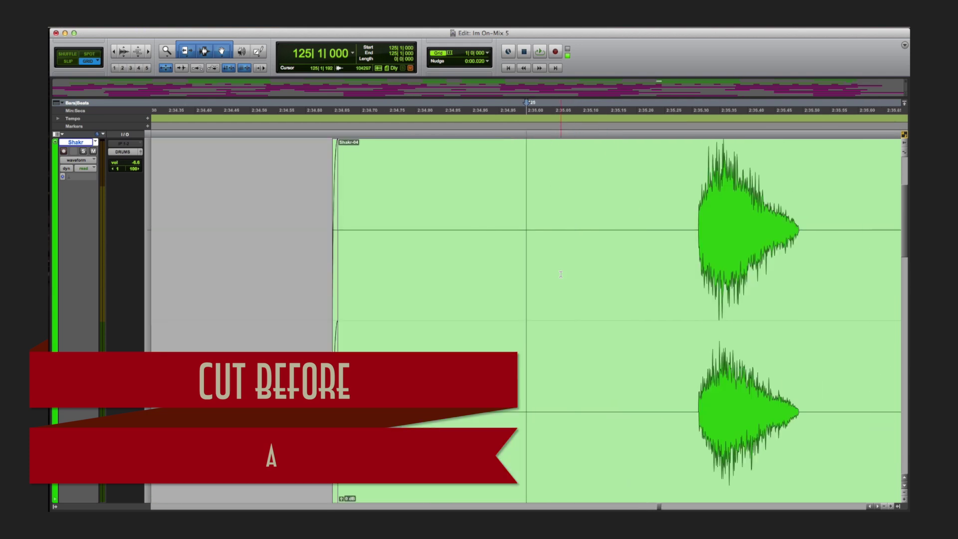
scroll(561, 274, "left", 5)
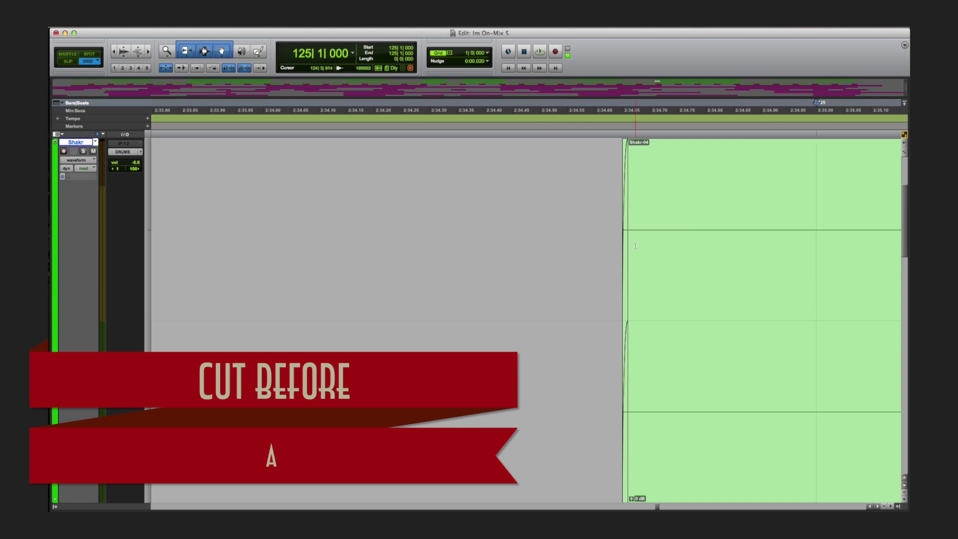
scroll(478, 239, "right", 5)
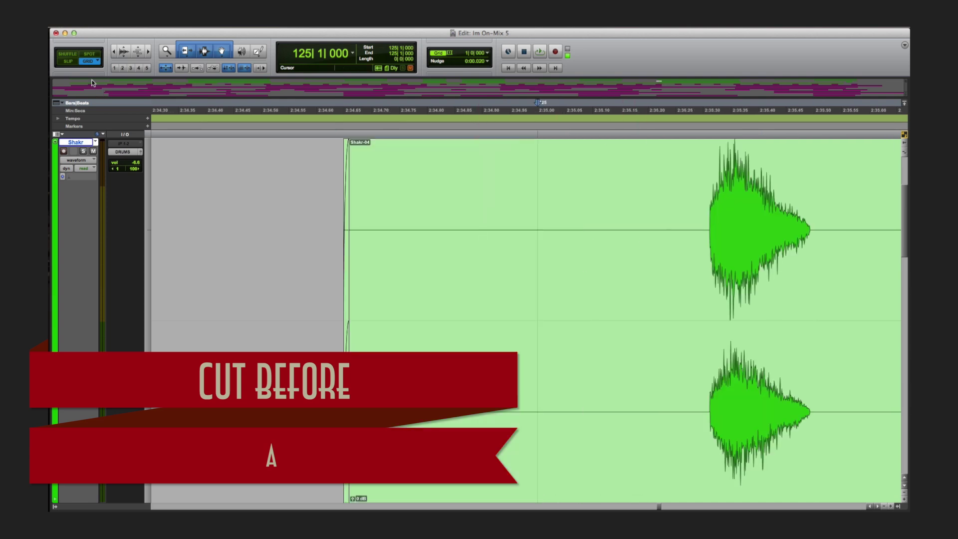
key("F2")
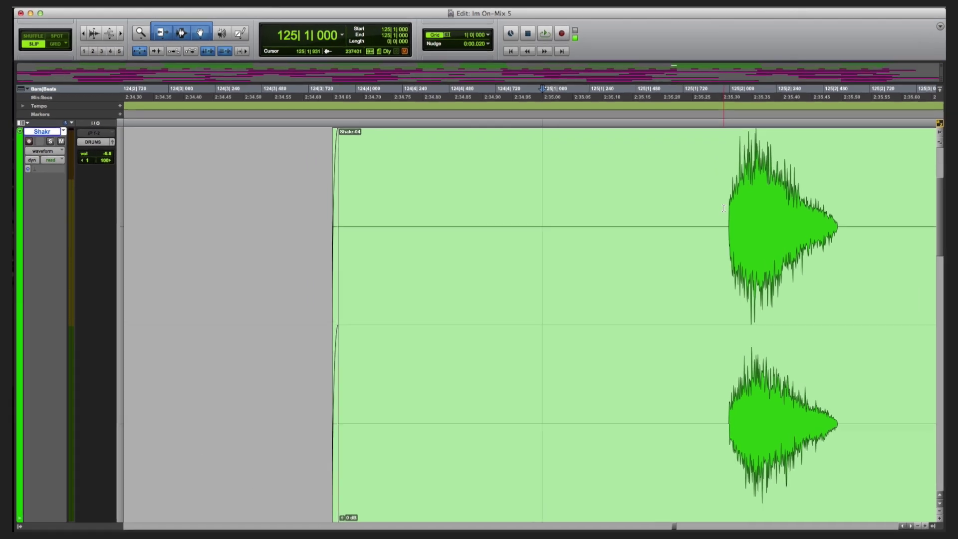
- Trim the Shakr-04 clip start to 125|1|931 just before the first hit, then undo it
left_click(724, 209)
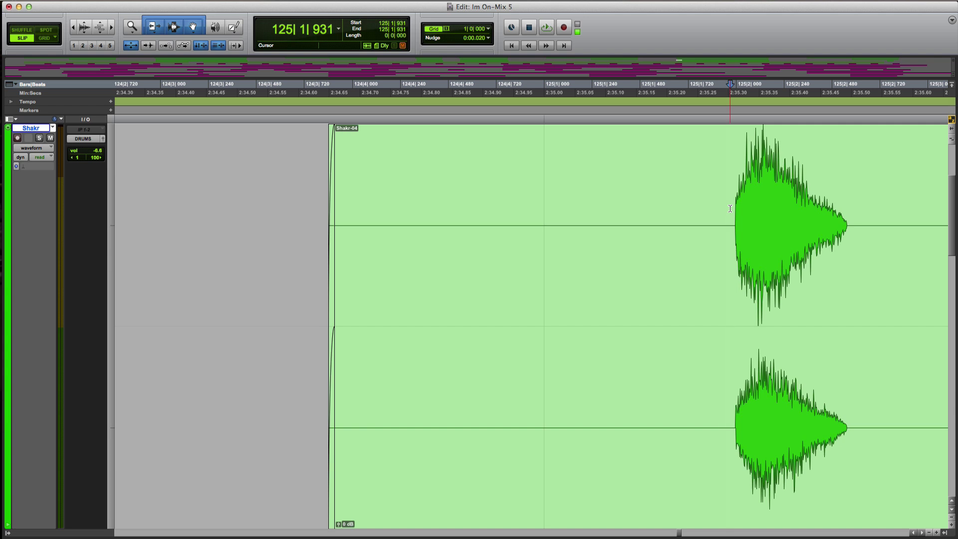
key("a")
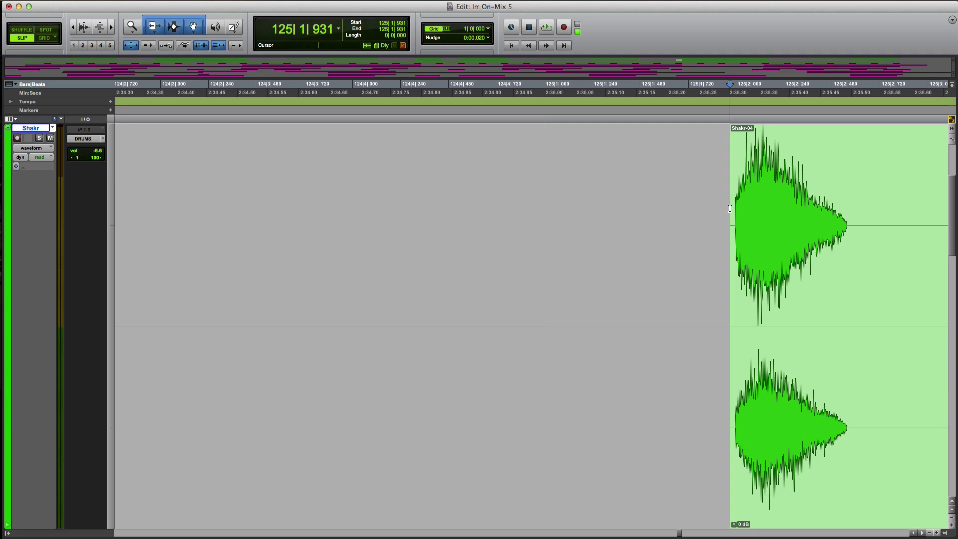
key("super+z")
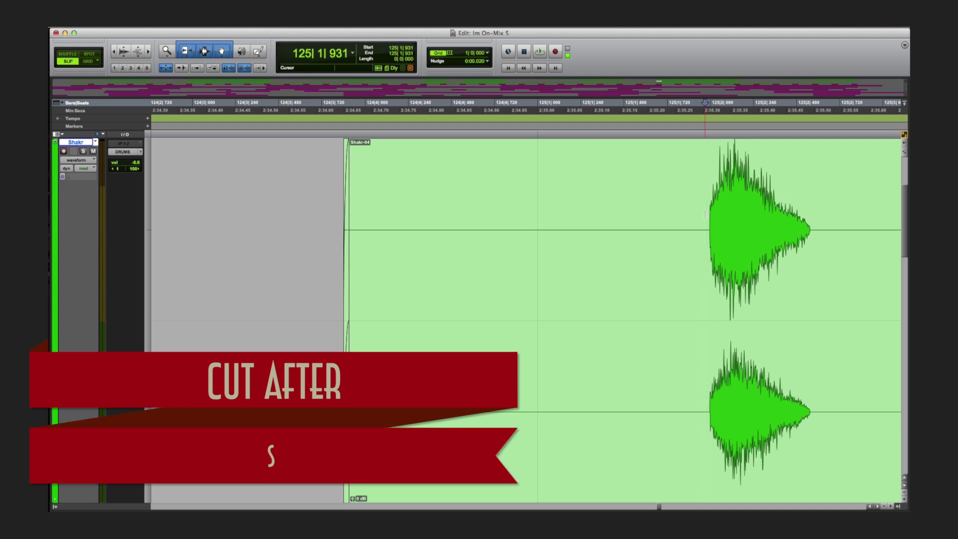
- Trim the clip end after the insertion point, undo it, then undo and redo the last trim
key("s")
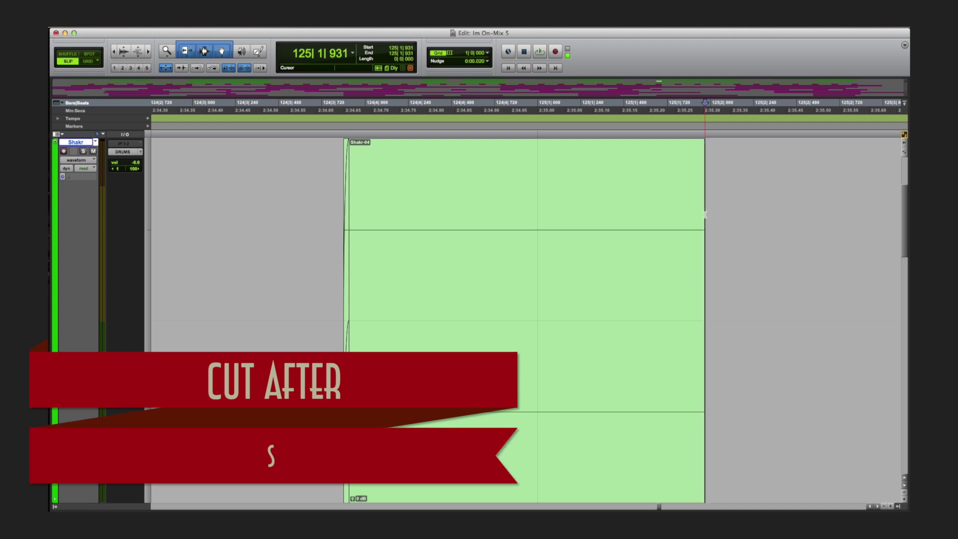
key("super+z")
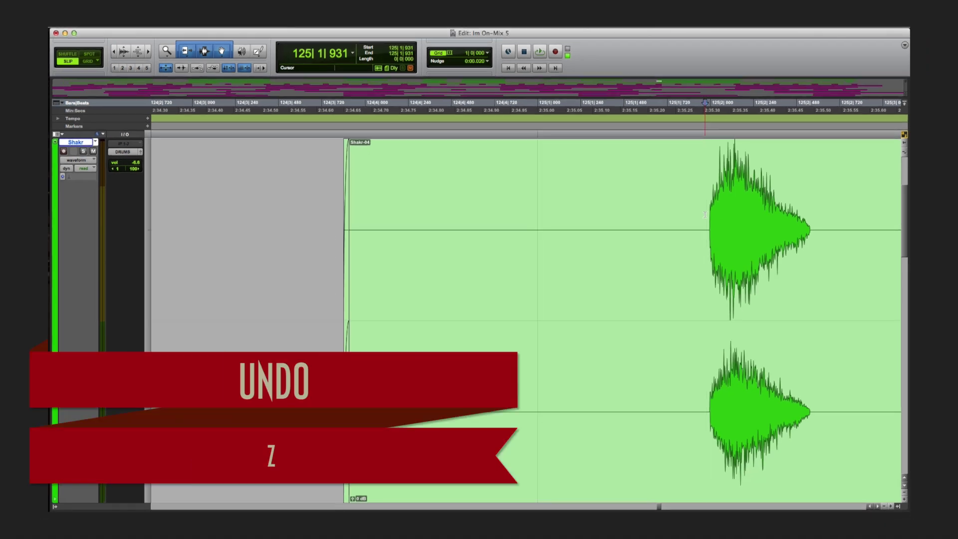
key("z")
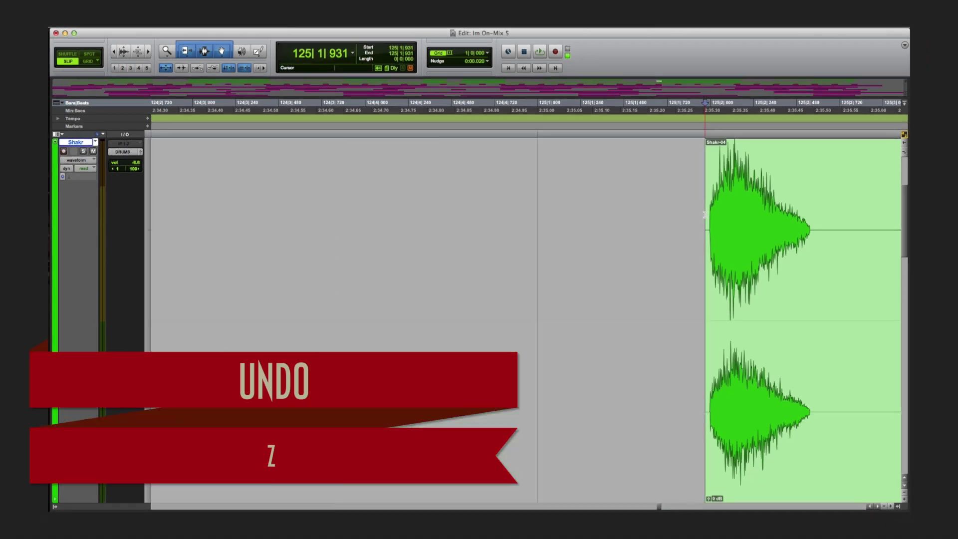
key("shift+z")
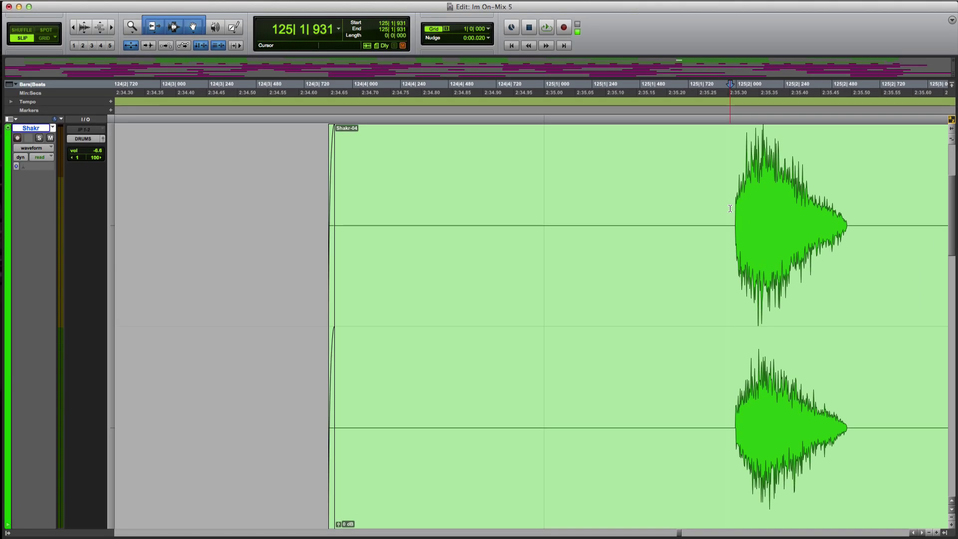
- Trim the Shakr-04 clip start to the edit position and zoom out on the timeline
key("a")
scroll(730, 209, "right", 10)
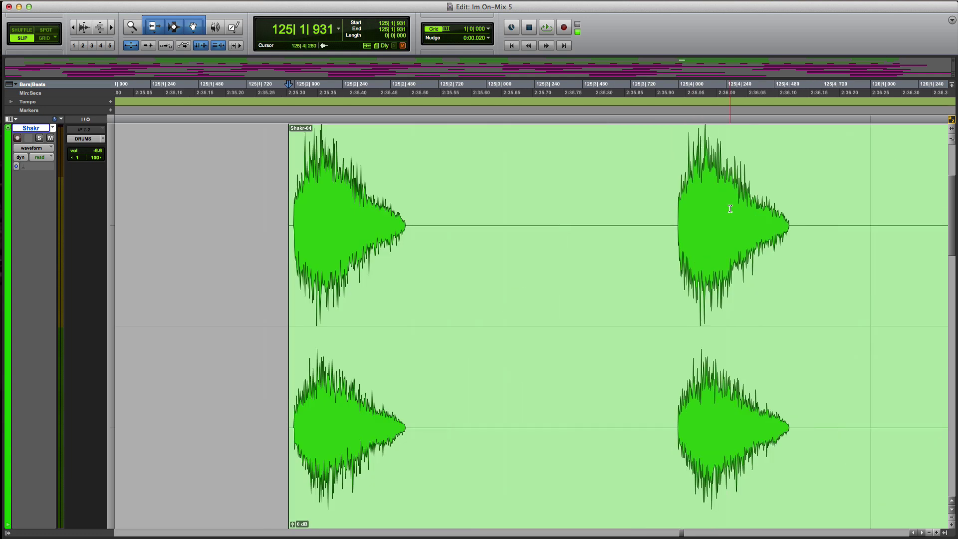
key("r")
key("r")
key("r")
- Select the Shakr audio from bar 133 to bar 135 and delete it
left_click(716, 288)
left_click(706, 363)
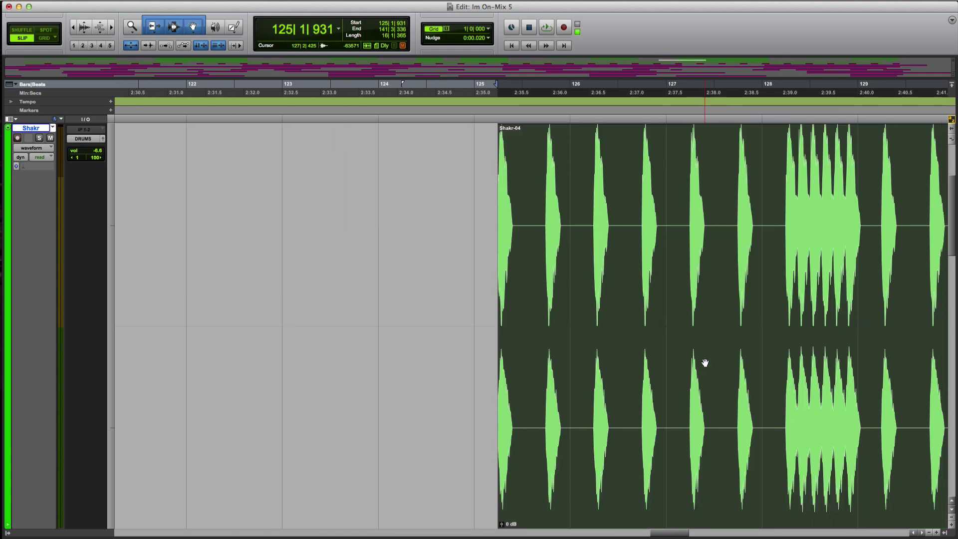
scroll(705, 362, "right", 5)
scroll(705, 362, "right", 5)
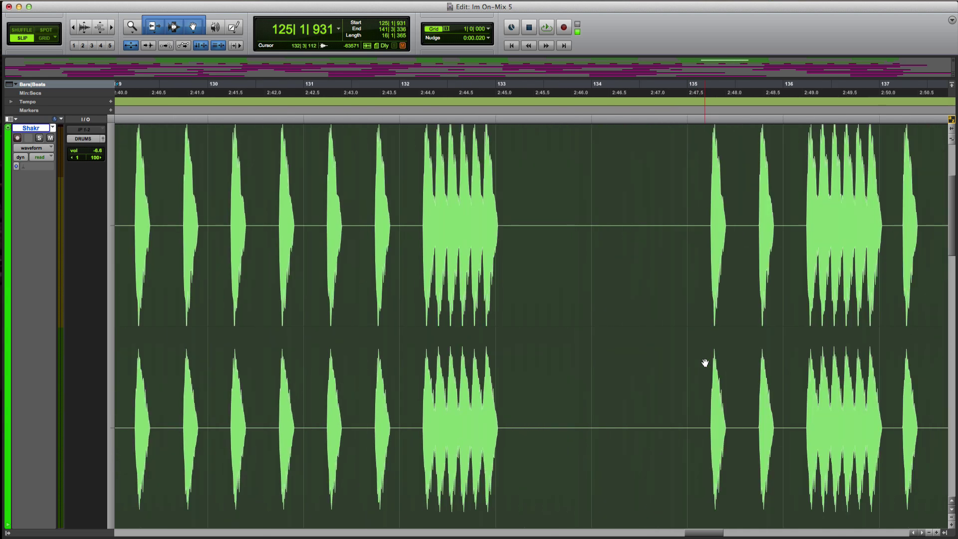
left_click(507, 160)
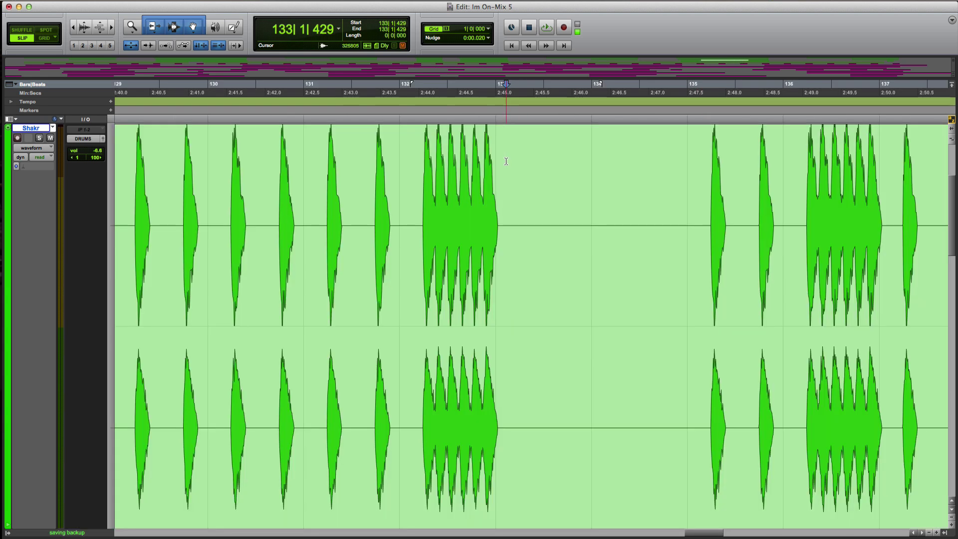
left_click_drag(507, 161, 701, 147)
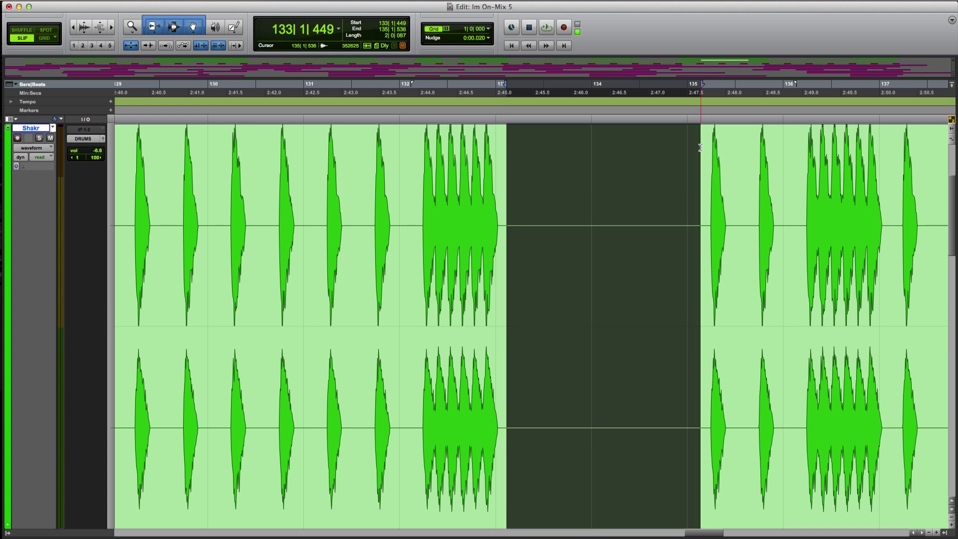
key("Delete")
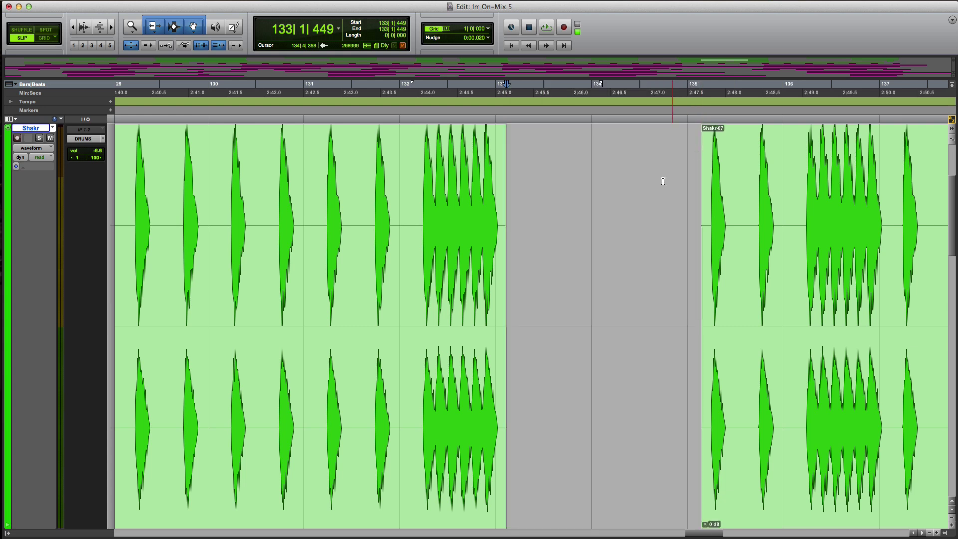
- Zoom in and back out, select the Shakr clip near bar 132, and show all tracks
key("super+bracketright")
key("super+bracketright")
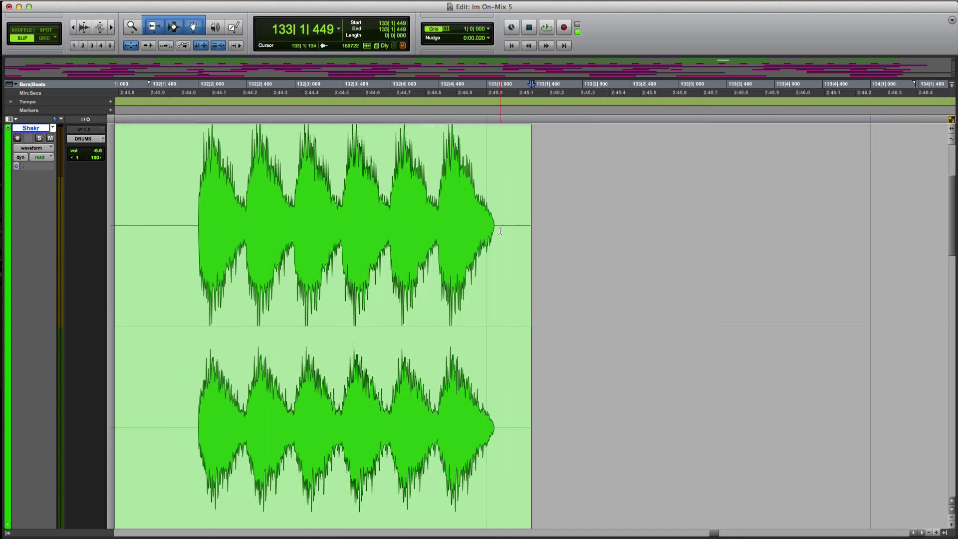
key("super+bracketleft")
left_click(452, 322)
left_click(435, 381)
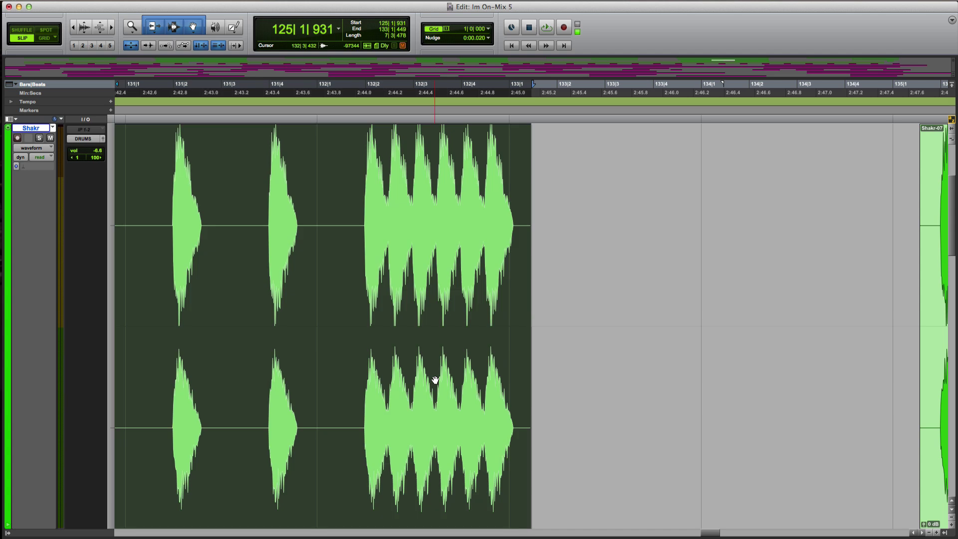
key("ctrl+e")
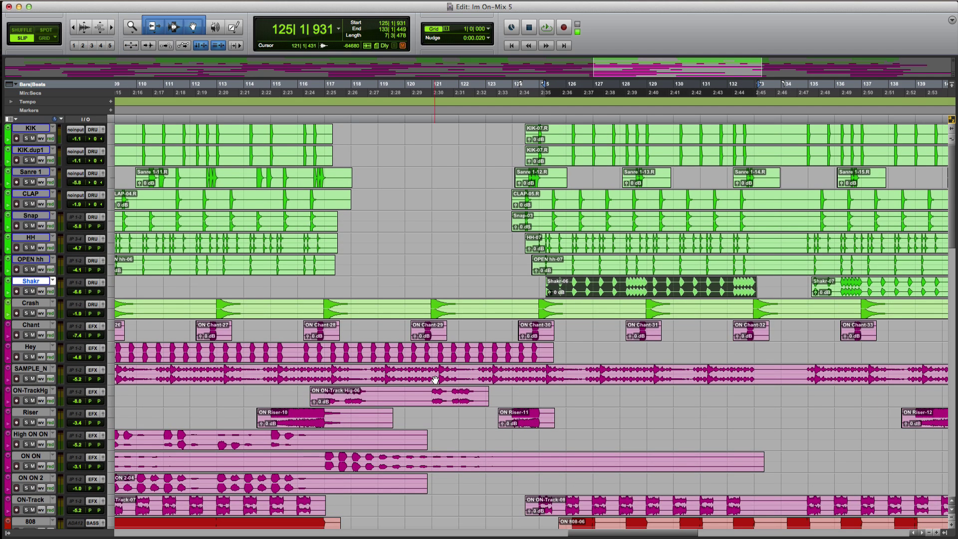
- Enlarge the Shakr track, zoom to sample level and back, then zoom-toggle the selected Shakr track
key("ctrl+e")
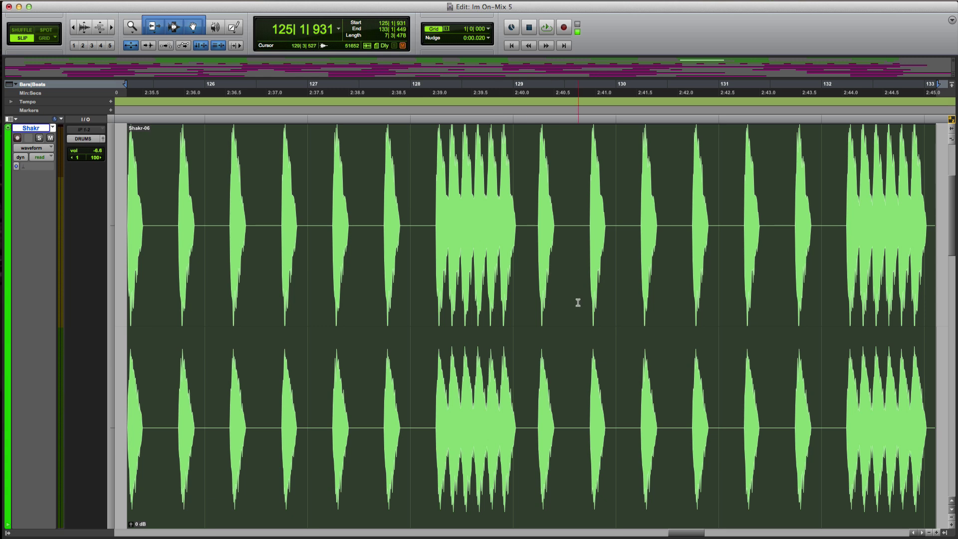
key("super+bracketright")
key("super+bracketright")
key("super+bracketright")
key("super+bracketright")
key("super+bracketright")
key("super+bracketright")
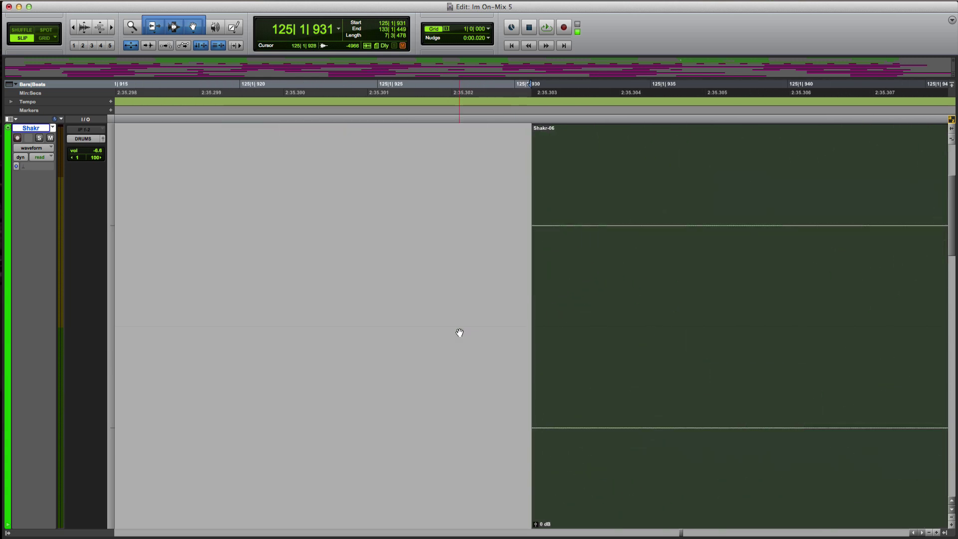
key("super+bracketleft")
key("super+bracketleft")
key("super+bracketleft")
key("super+bracketleft")
key("super+bracketleft")
key("e")
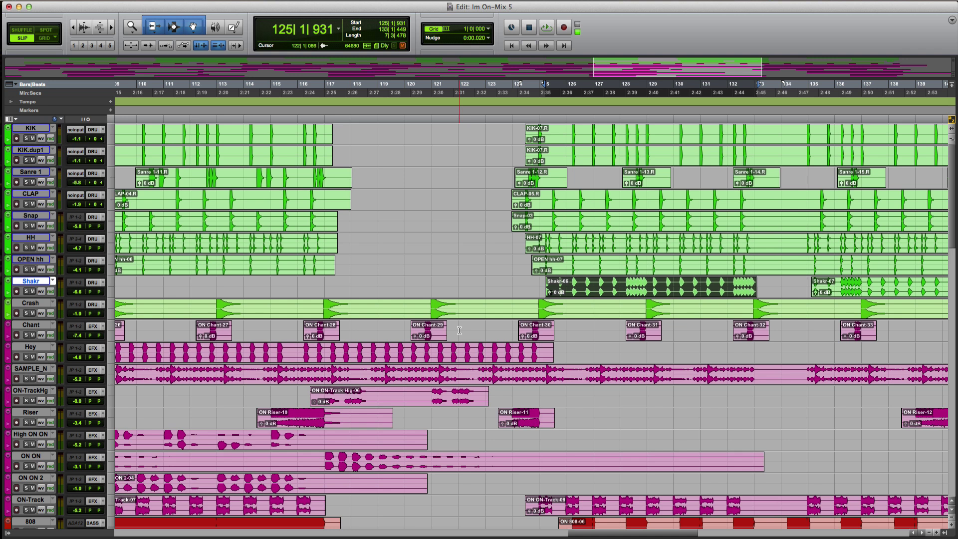
key("e")
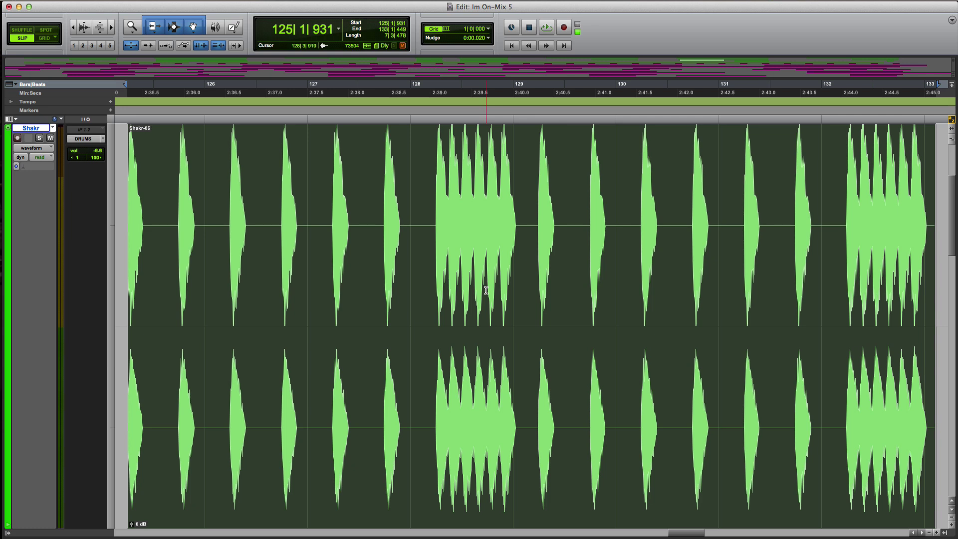
left_click(70, 1)
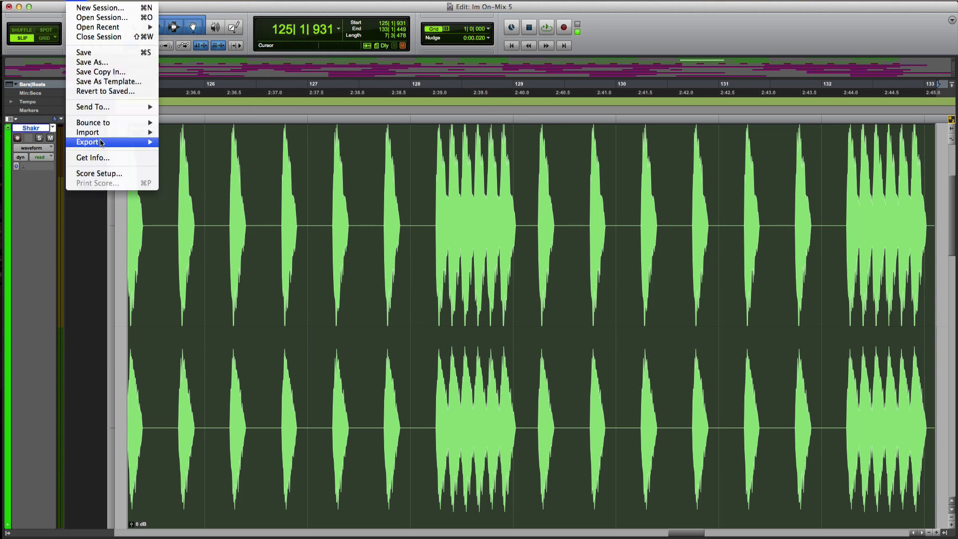
mouse_move(44, 1)
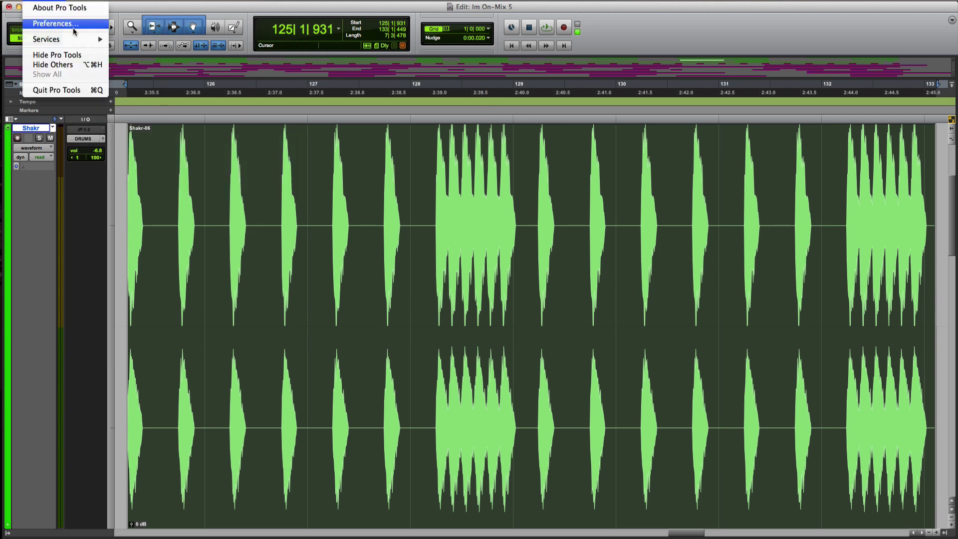
left_click(55, 23)
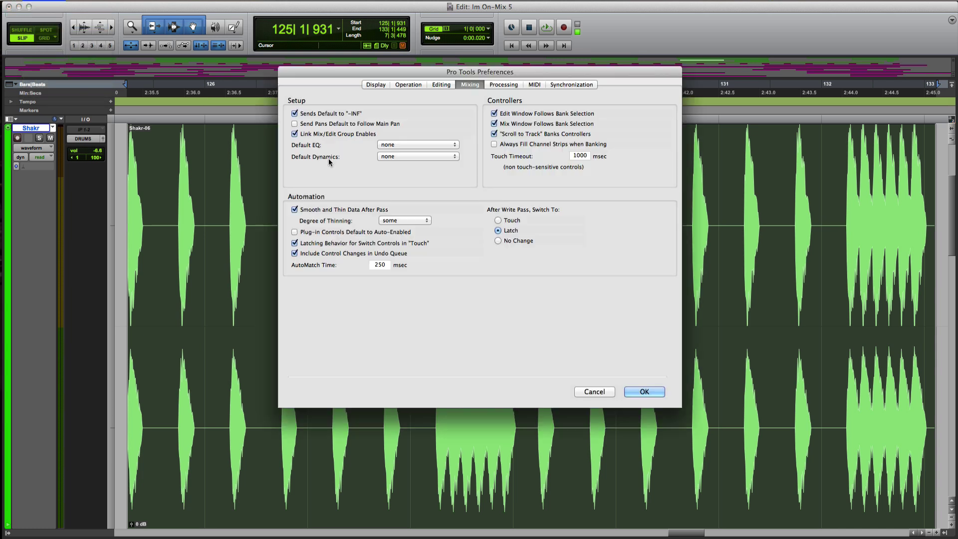
left_click(441, 85)
left_click(515, 175)
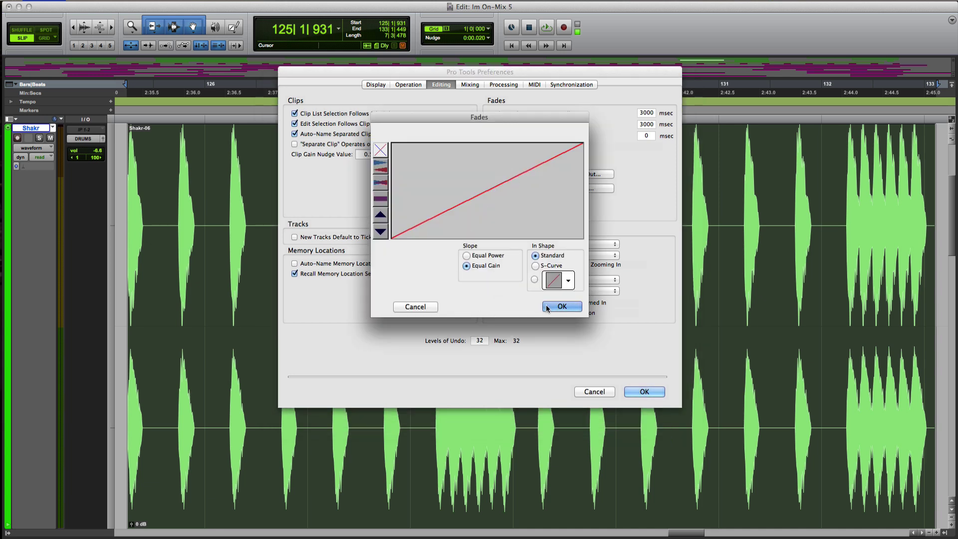
left_click(421, 308)
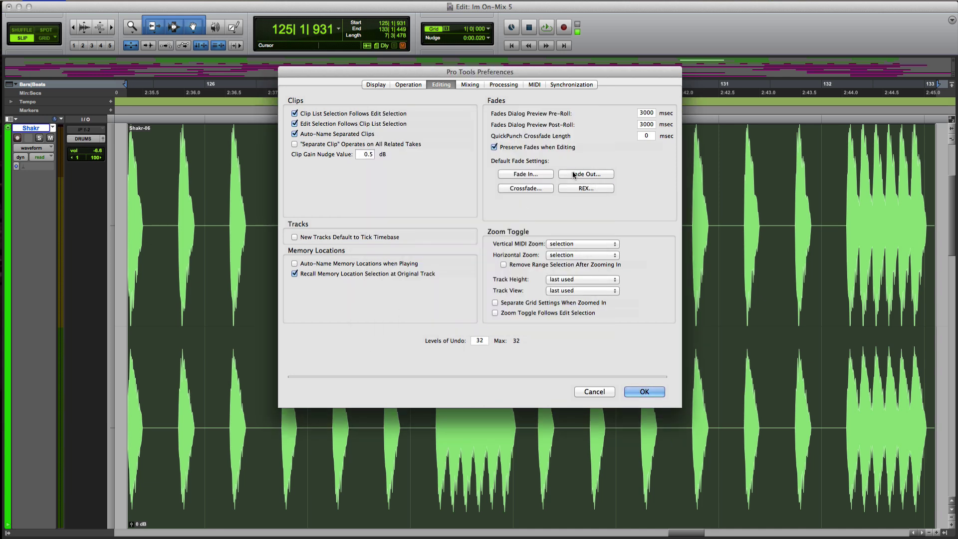
left_click(577, 175)
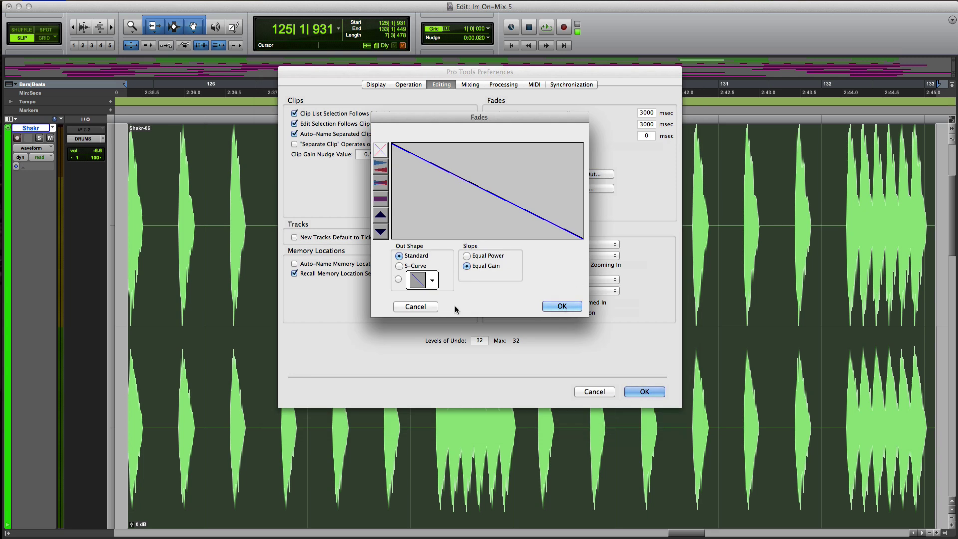
left_click(415, 307)
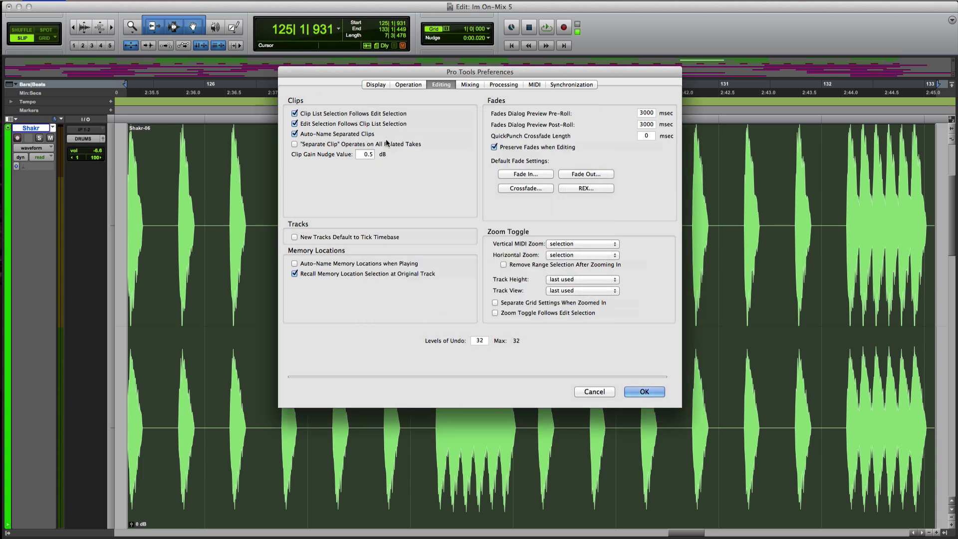
left_click(594, 392)
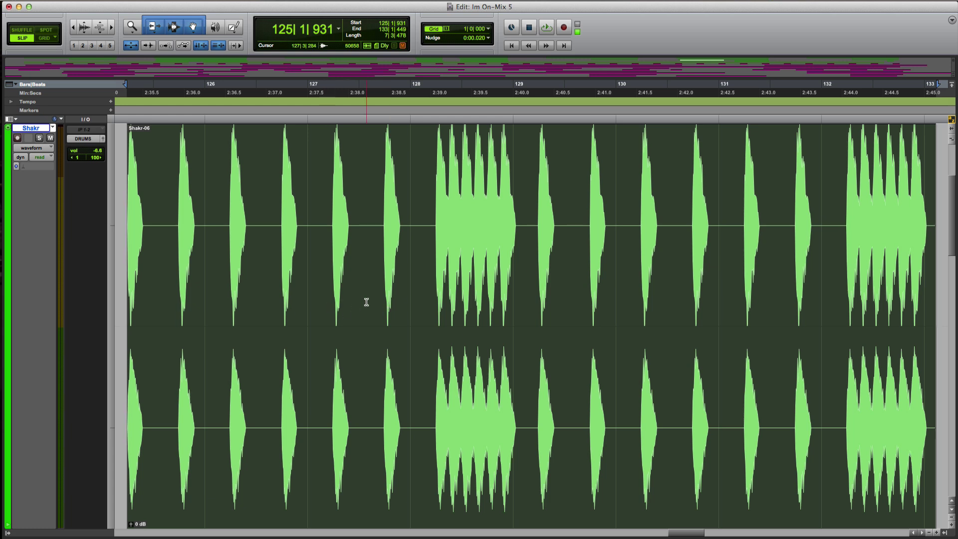
- Zoom in on the Shakr-06 clip start and open the Batch Fades settings
key("t")
key("t")
key("t")
key("t")
key("t")
key("t")
key("t")
key("t")
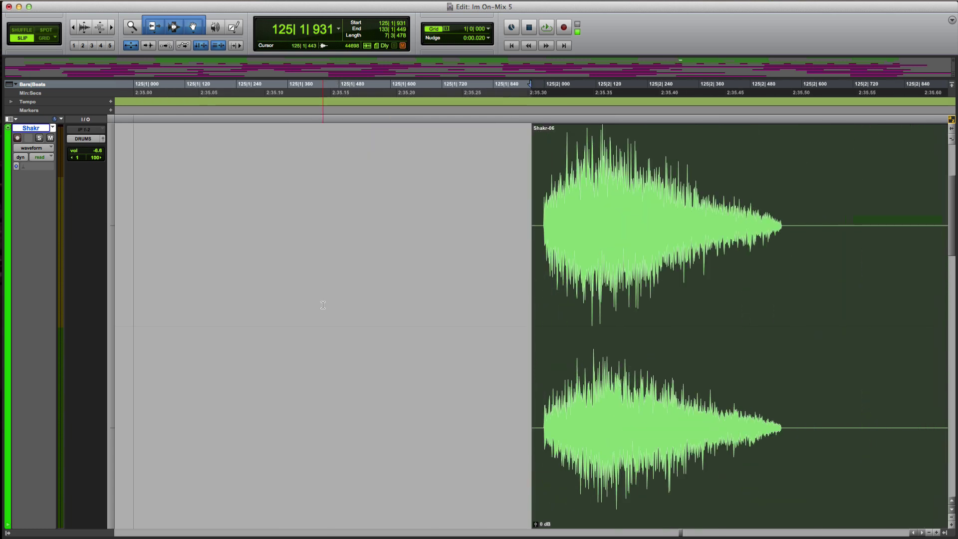
key("ctrl+f")
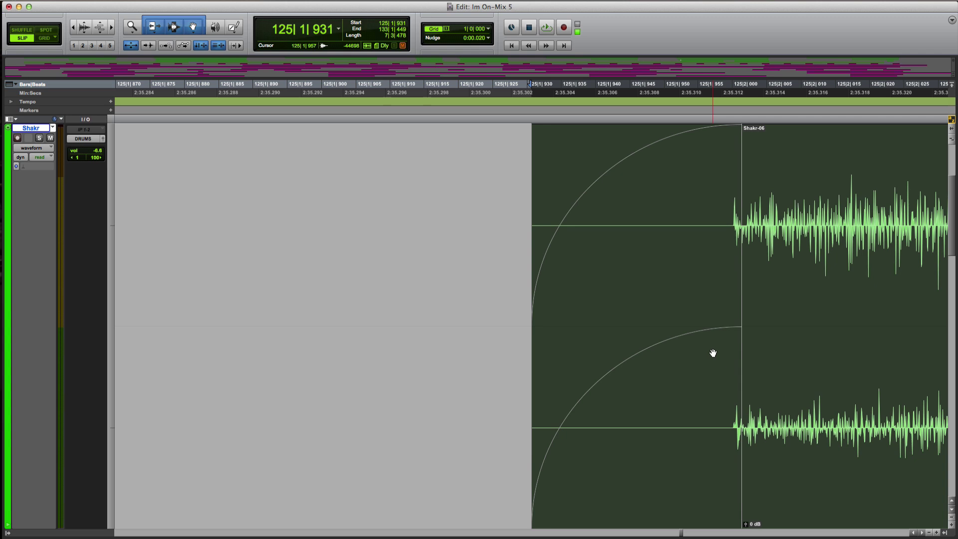
key("ctrl+f")
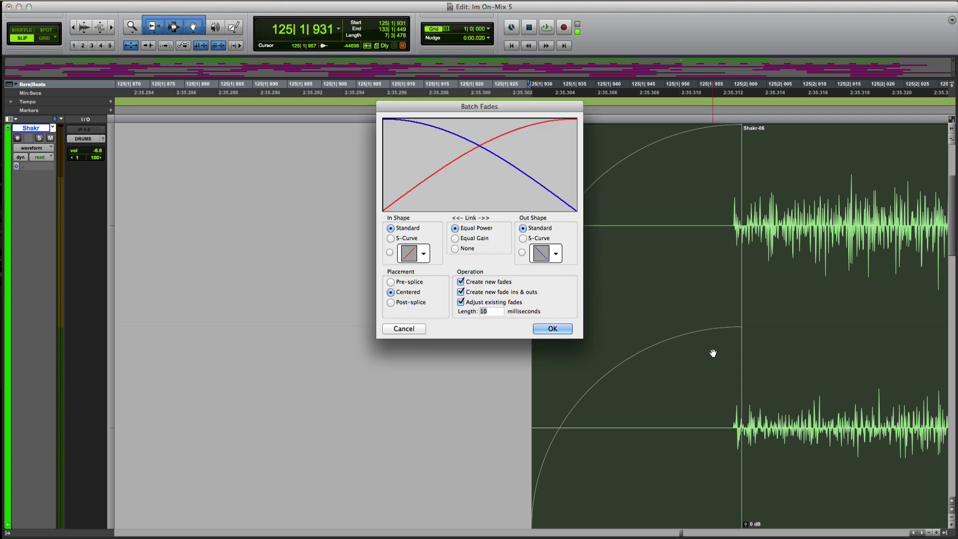
left_click(404, 328)
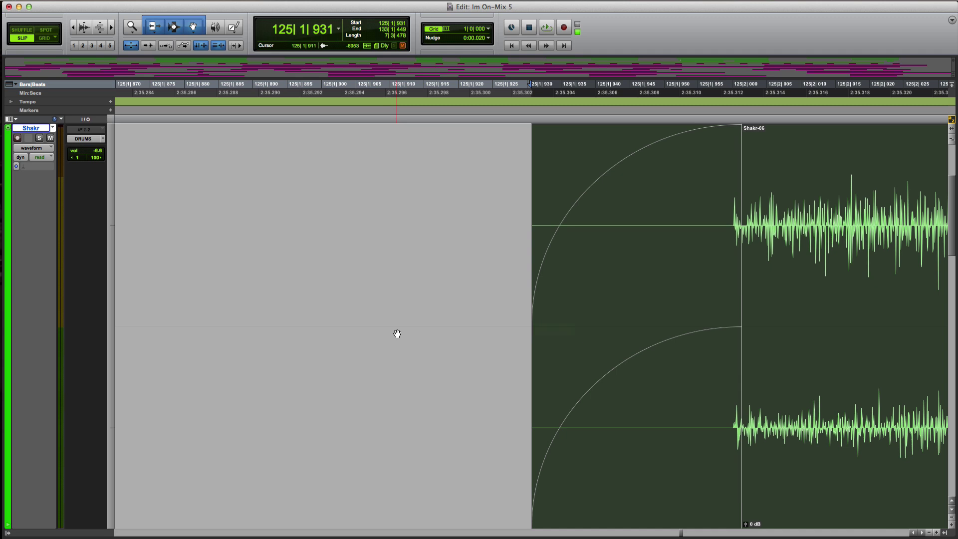
key("super+f")
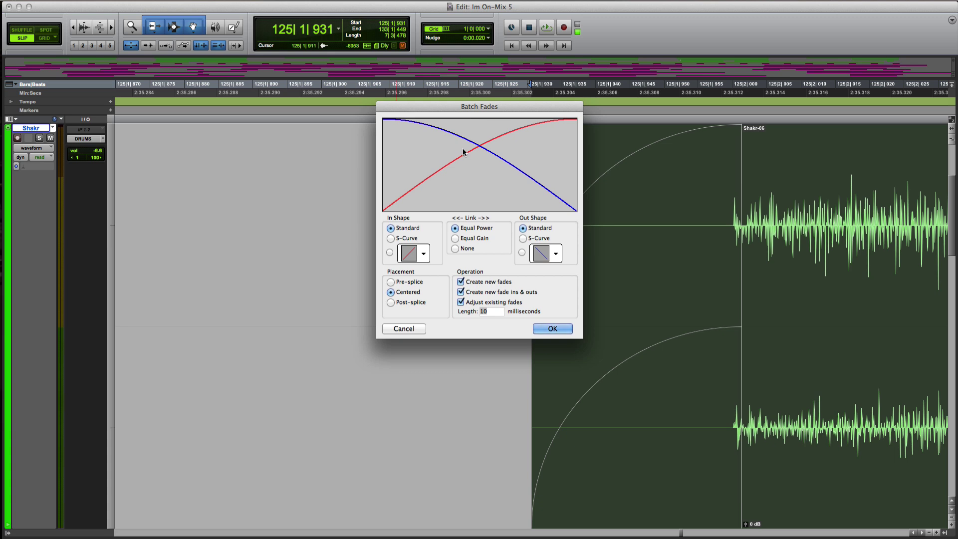
left_click_drag(464, 146, 466, 142)
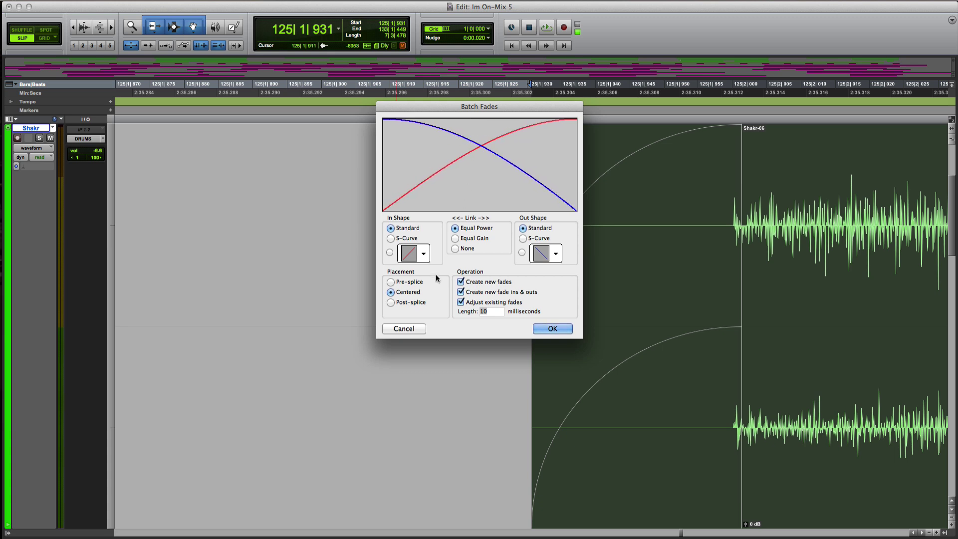
- Choose linear fade-in and fade-out shapes, set the length to 20 ms, and apply
left_click(424, 257)
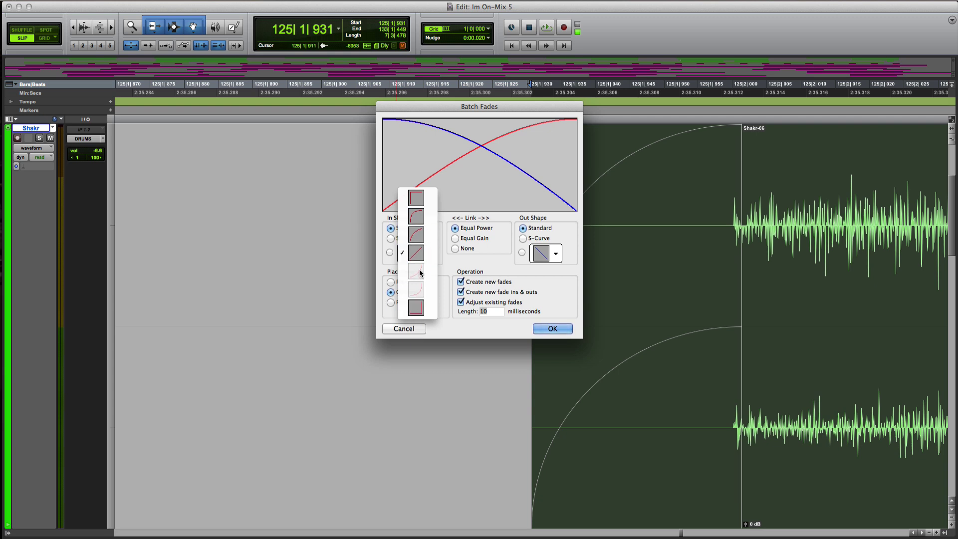
left_click(416, 253)
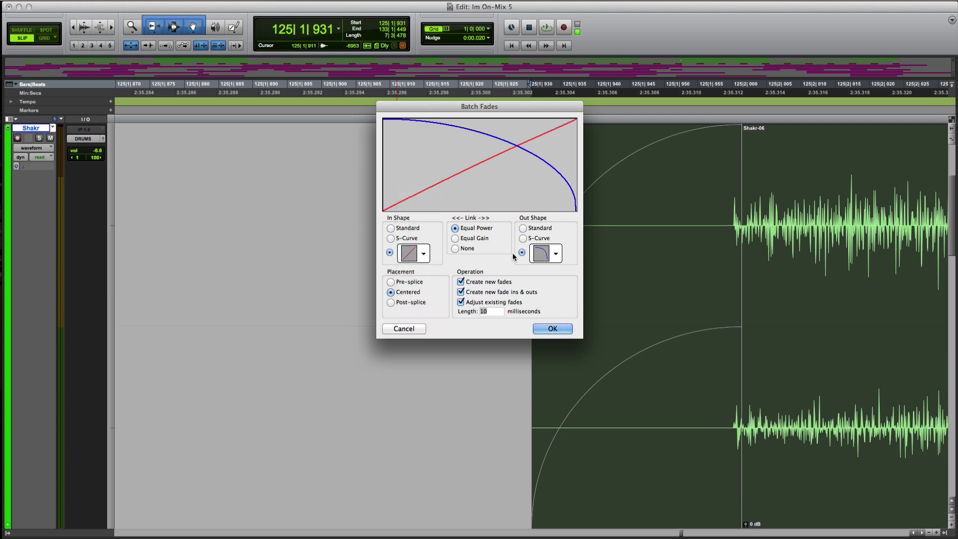
left_click(543, 259)
left_click(553, 297)
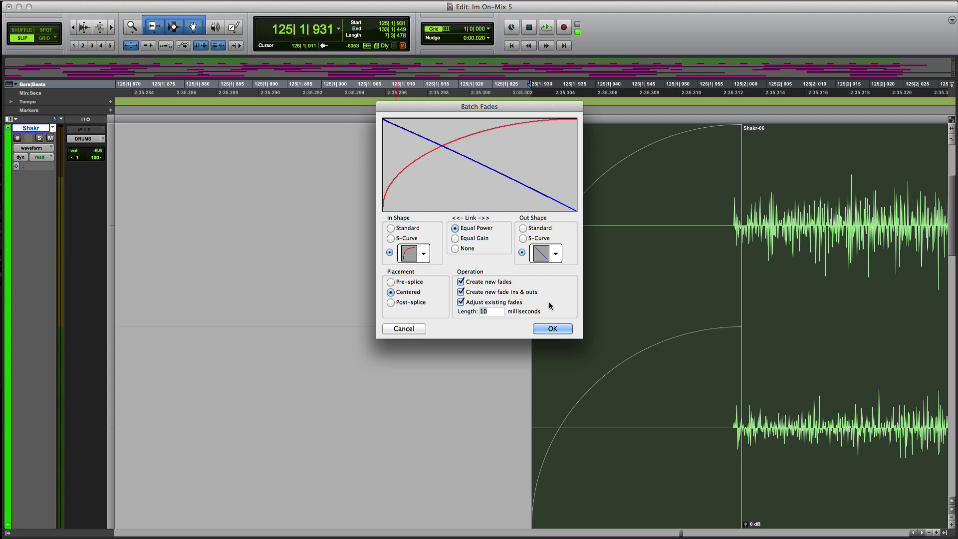
left_click(413, 253)
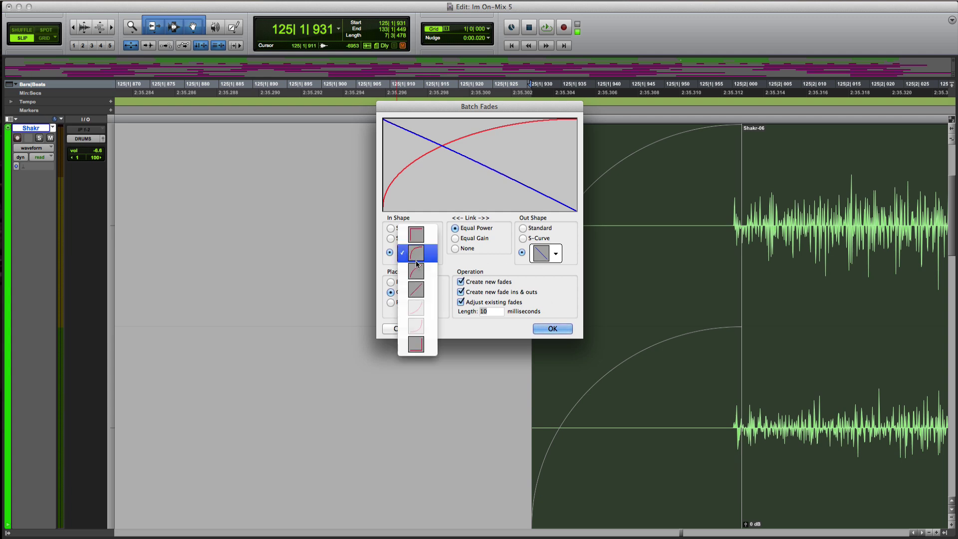
left_click(419, 290)
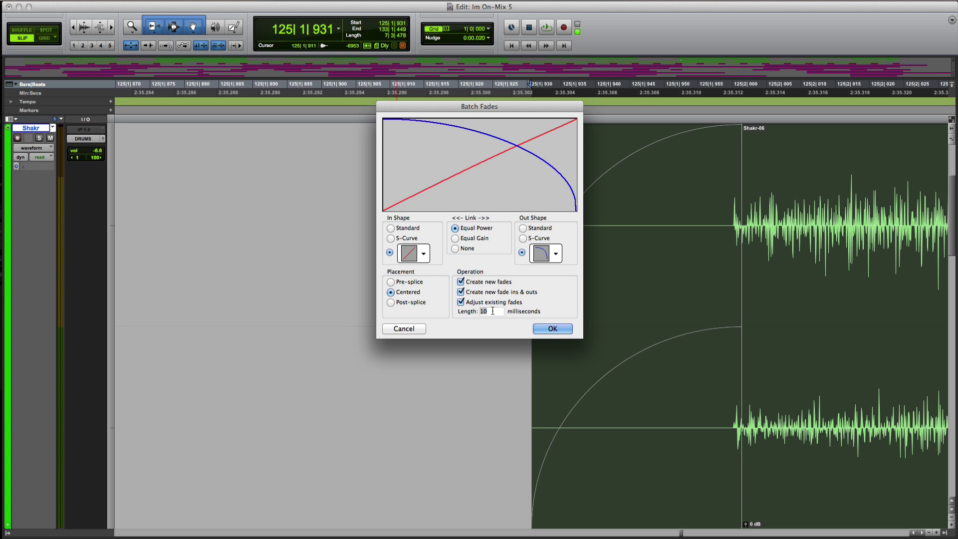
key("BackSpace")
type("20")
key("Return")
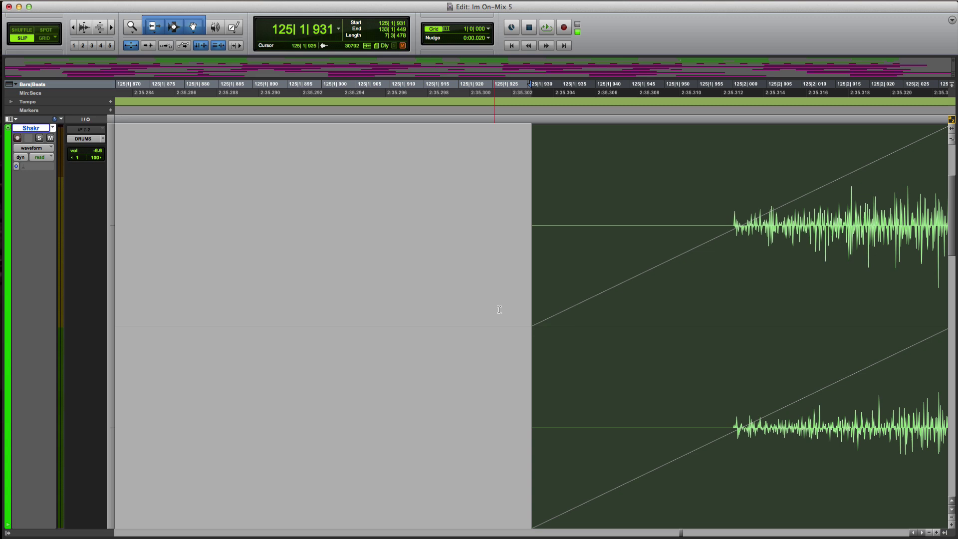
- Zoom in on the Shakr-06 clip end to inspect the fade, then undo the batch fades
key("super+bracketleft")
key("super+bracketleft")
key("super+bracketleft")
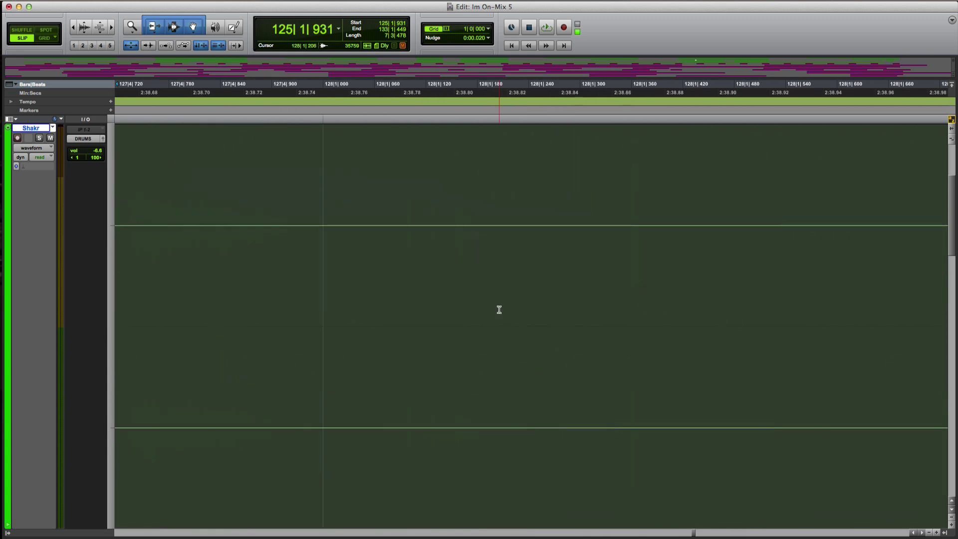
key("e")
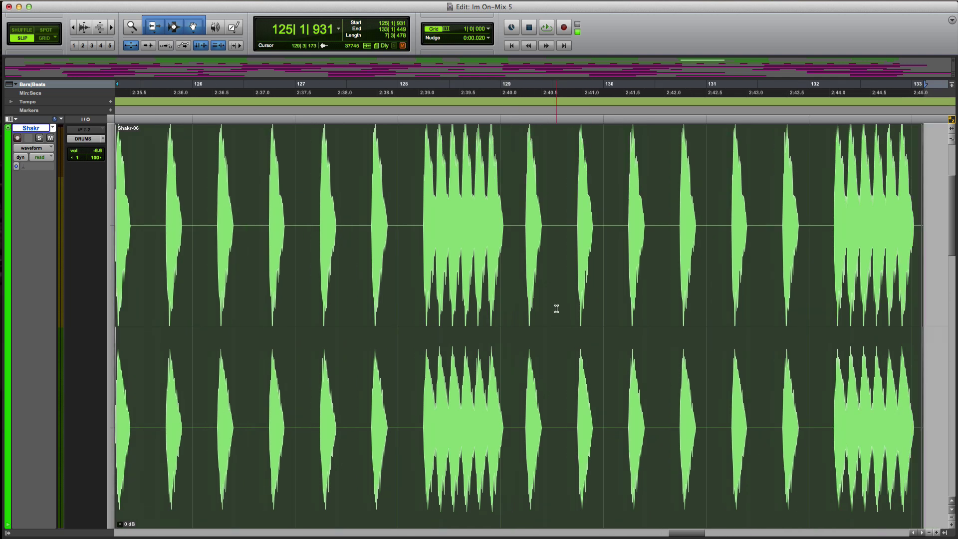
key("t")
key("t")
key("t")
key("t")
key("t")
key("t")
key("t")
key("t")
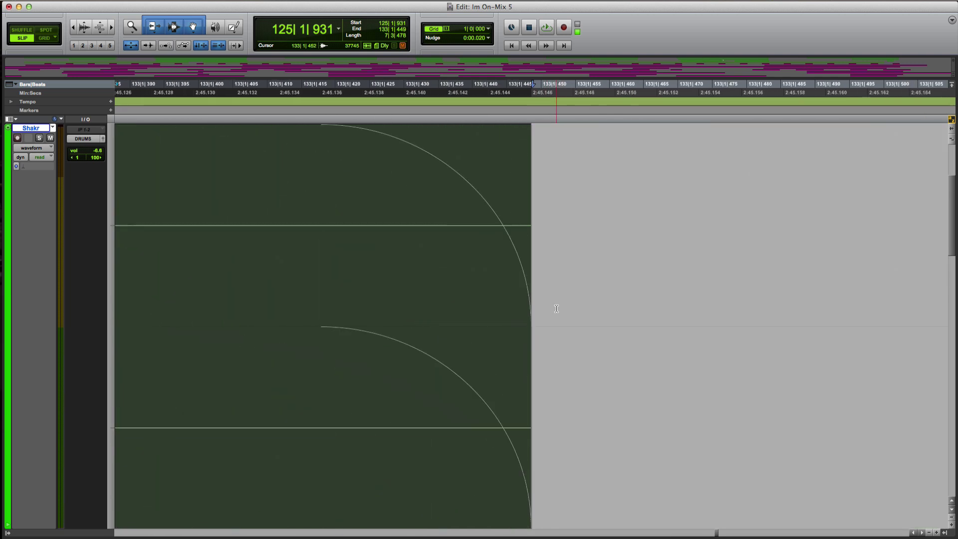
key("r")
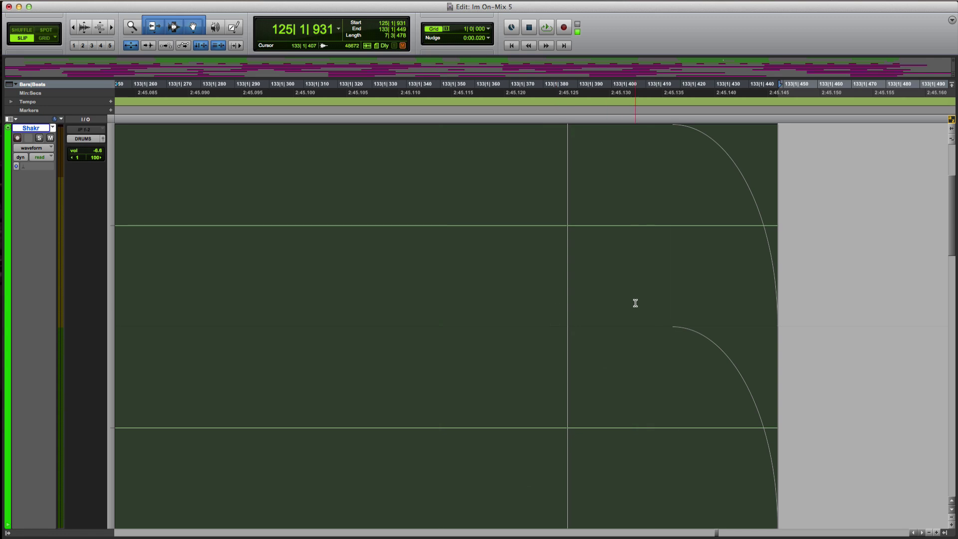
key("super+z")
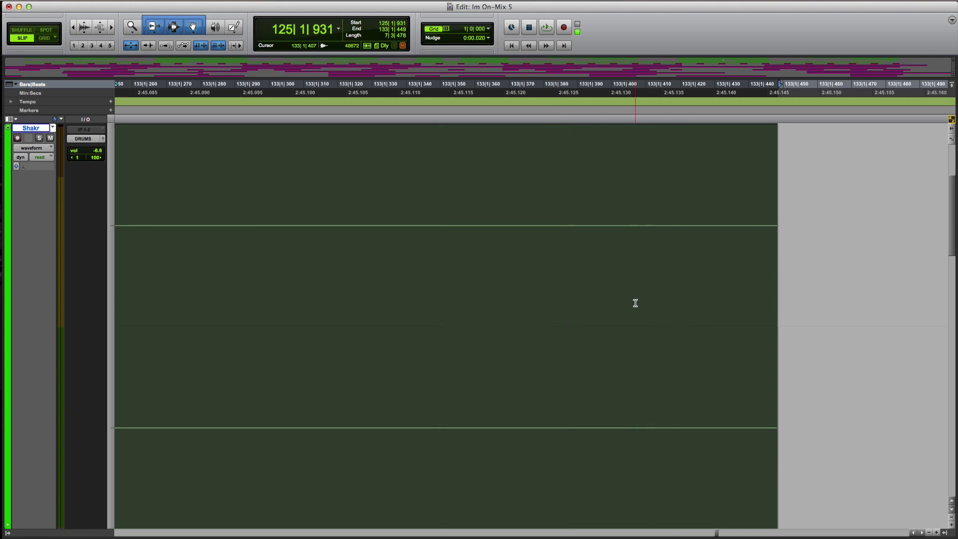
key("super+bracketleft")
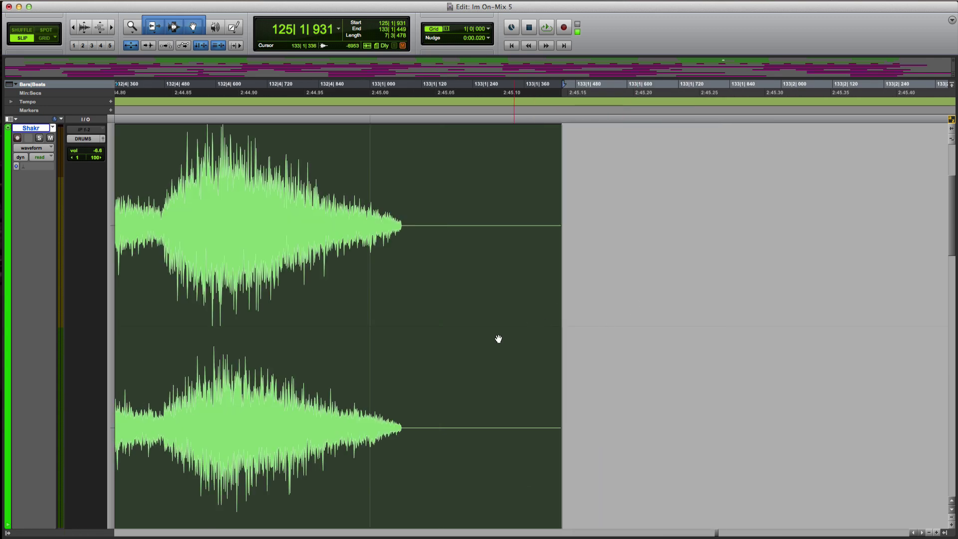
- Reapply batch fades with standard fade-in and fade-out shapes and a 10 ms length
key("super+f")
left_click(548, 257)
left_click(550, 252)
left_click(391, 228)
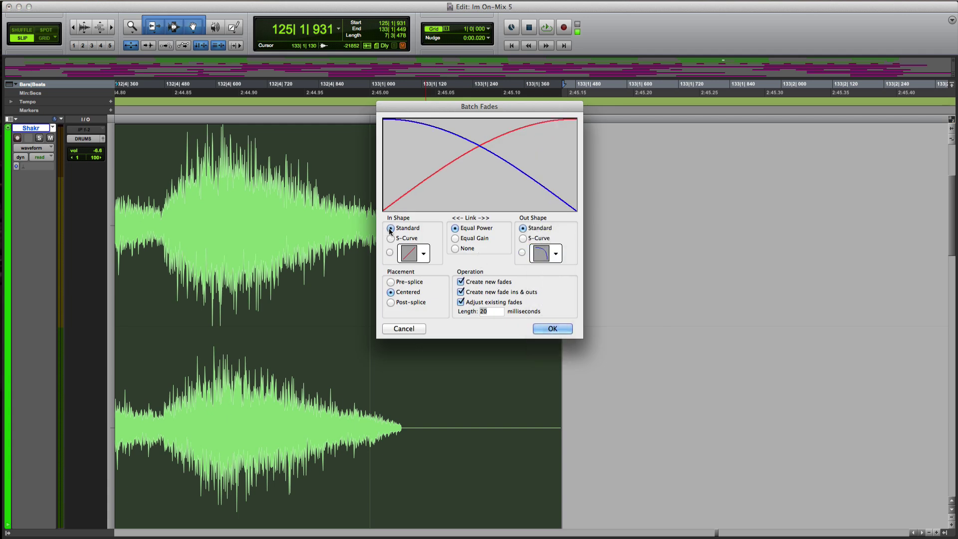
left_click(391, 238)
left_click(523, 228)
left_click(390, 228)
type("10")
key("Return")
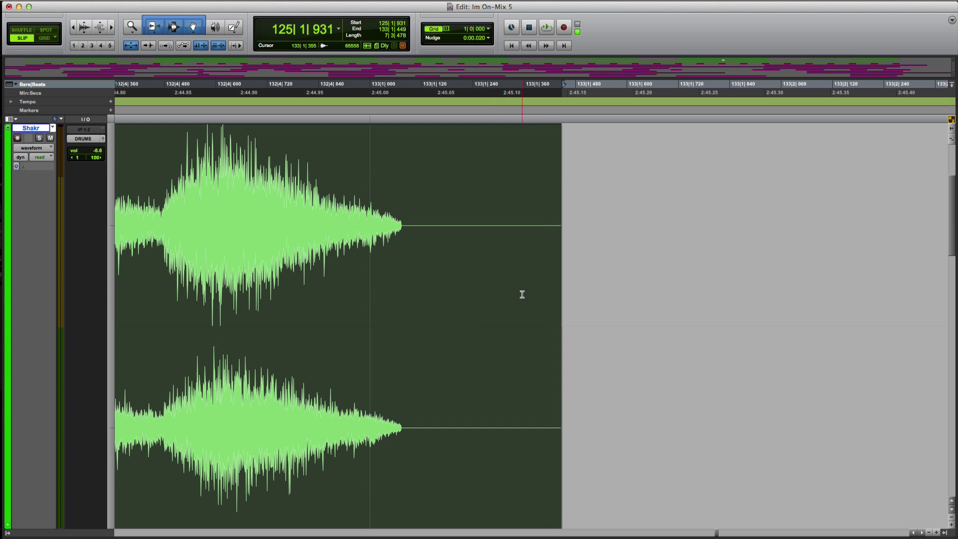
- Zoom far out and toggle track heights back to normal for all tracks
key("super+[")
key("super+[")
key("super+[")
key("super+[")
key("super+[")
key("super+[")
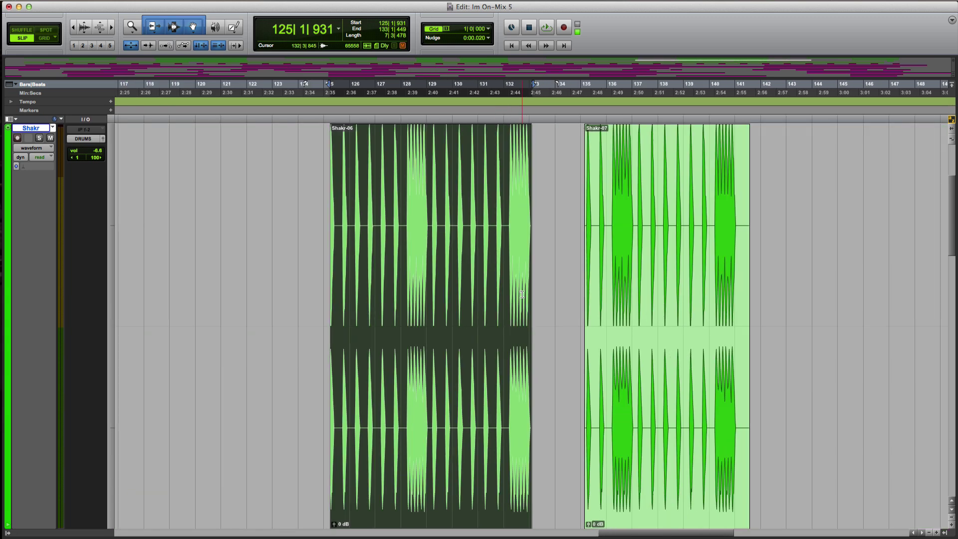
key("ctrl+e")
scroll(522, 297, "down", 1)
key("ctrl+e")
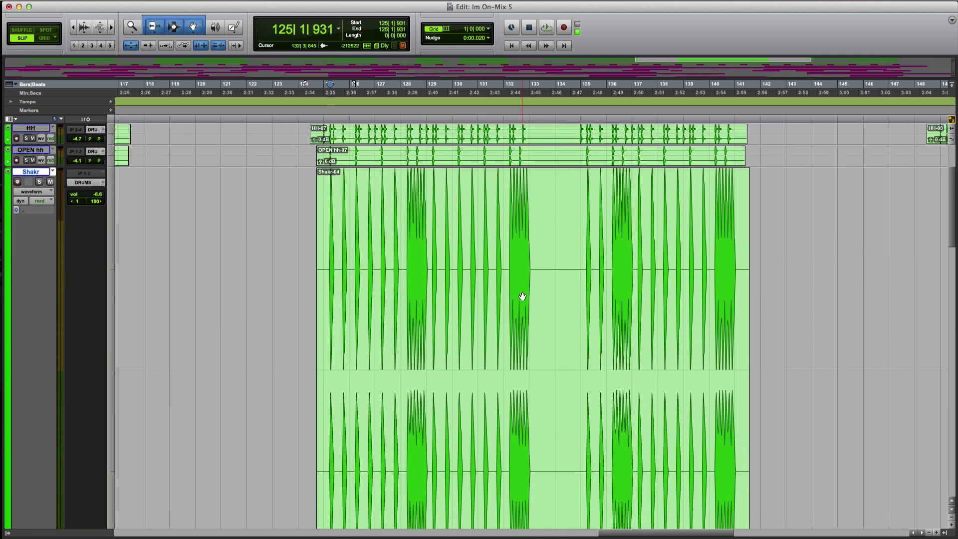
key("ctrl+e")
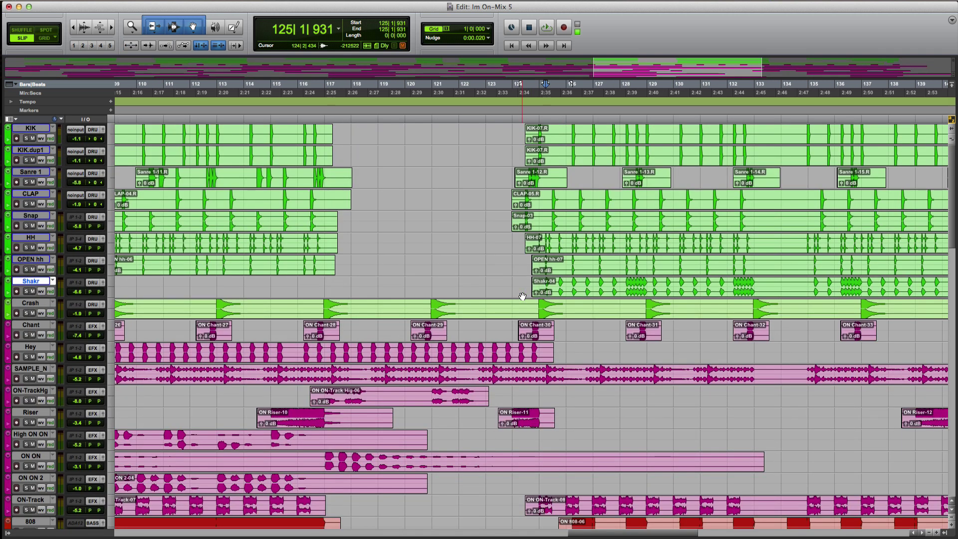
scroll(522, 296, "down", 1)
scroll(523, 296, "up", 1)
scroll(523, 297, "right", 15)
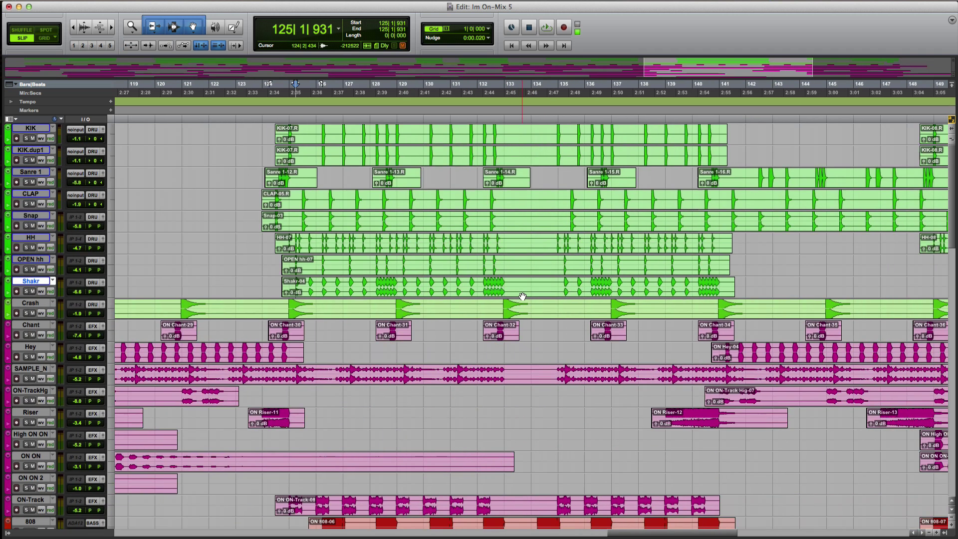
scroll(523, 296, "left", 20)
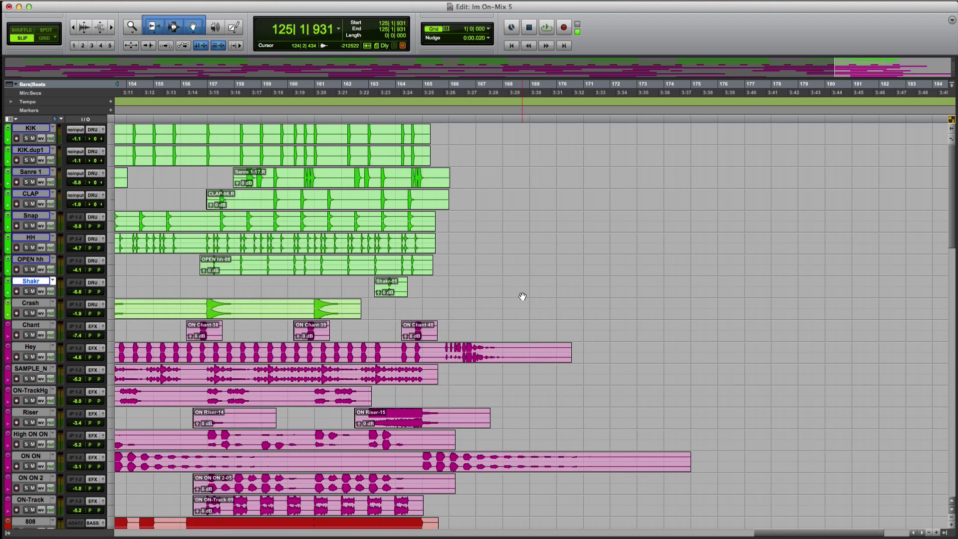
scroll(522, 296, "right", 5)
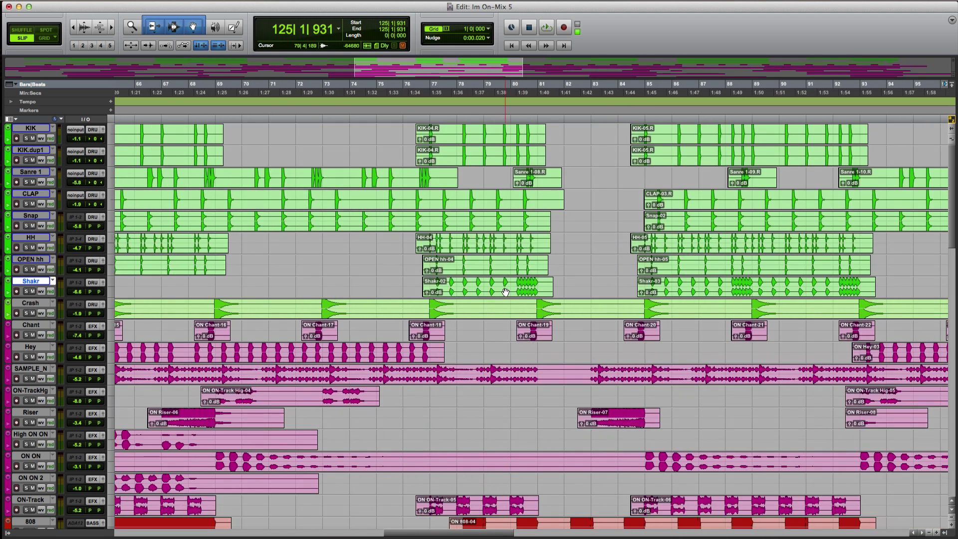
- Paste the Shakr-02 clip at bar 70 and onto the OPEN hh track
left_click(505, 291)
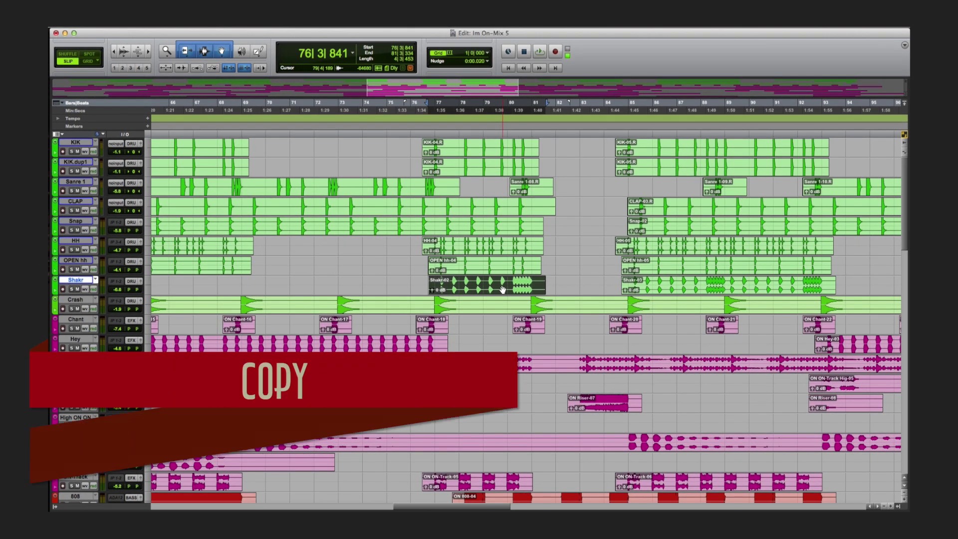
left_click(266, 283)
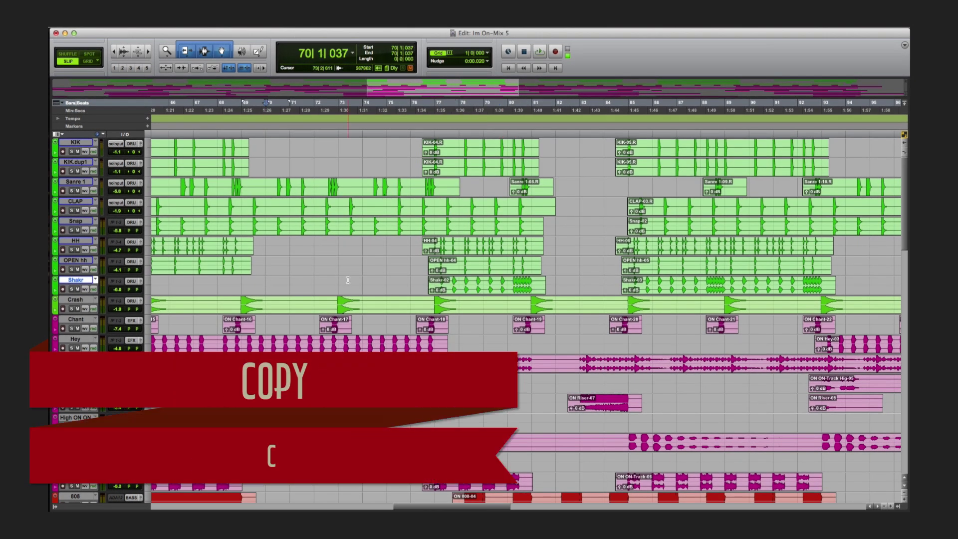
key("v")
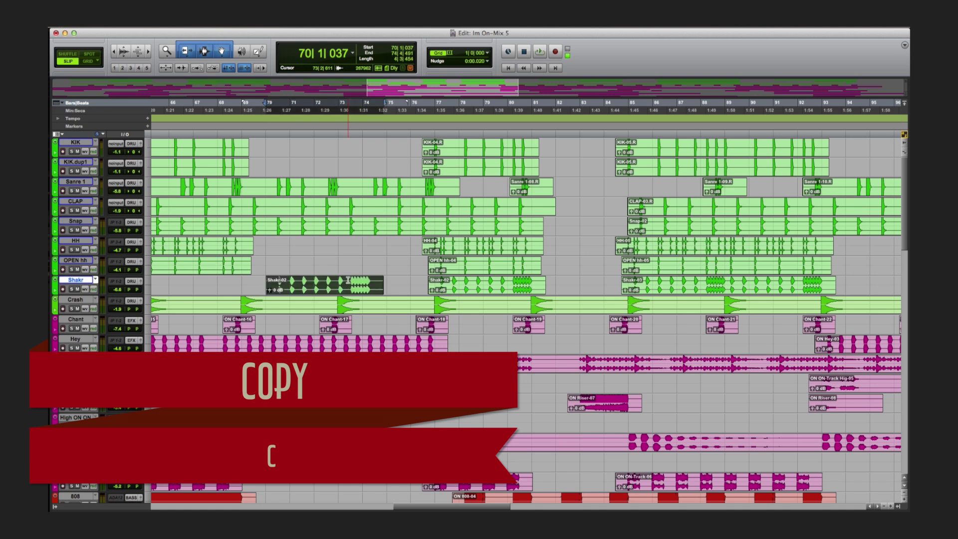
left_click(266, 260)
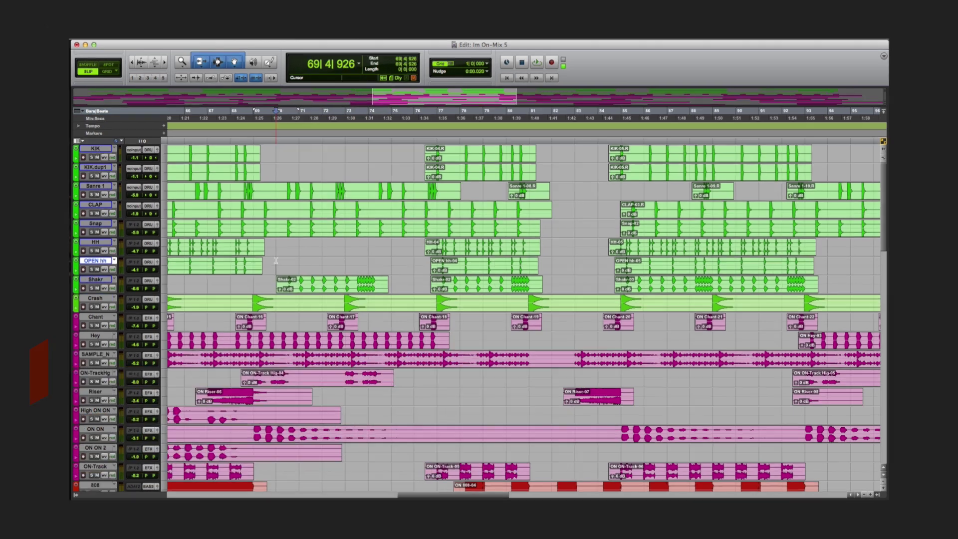
key("v")
- Delete the stray copy from the Shakr track, start recording, dismiss the warning, then undo
left_click(326, 285)
left_click(327, 291)
key("Delete")
key("super+space")
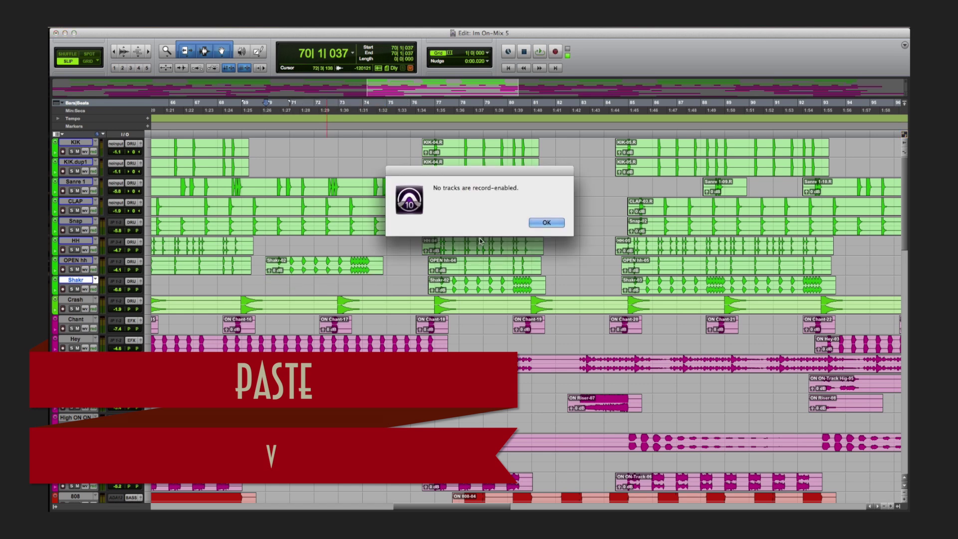
left_click(545, 223)
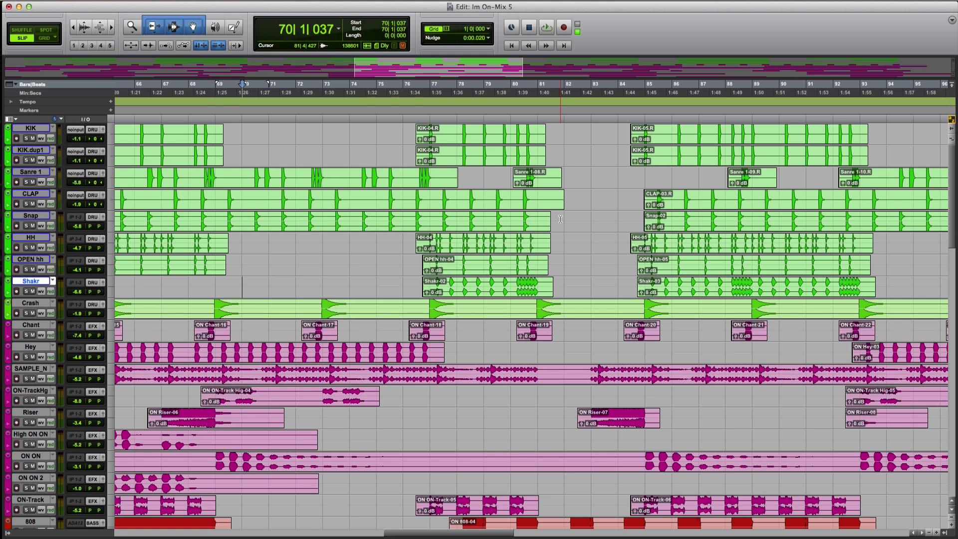
key("super+z")
- Select Shakr-02 and move the selection up through OPEN hh, HH and Snap, then back down
left_click(459, 294)
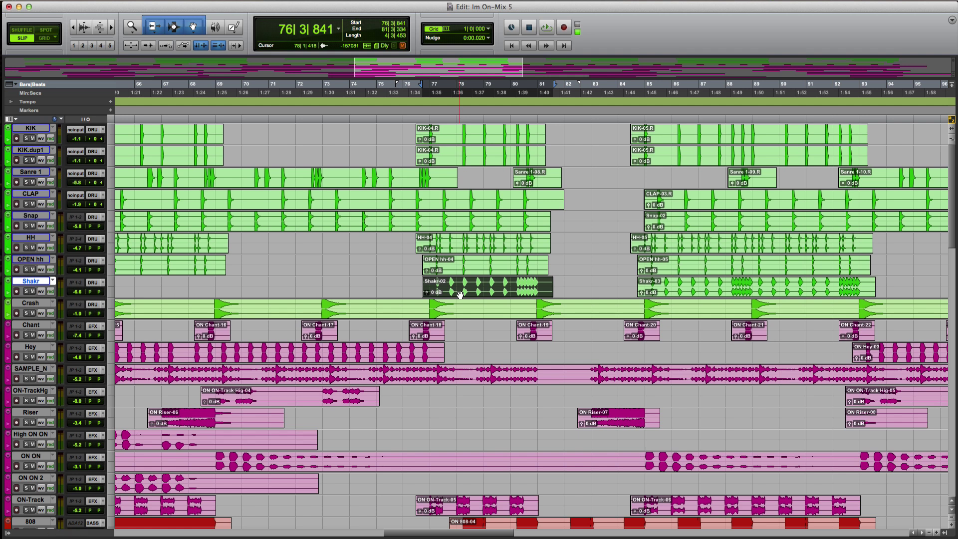
key("p")
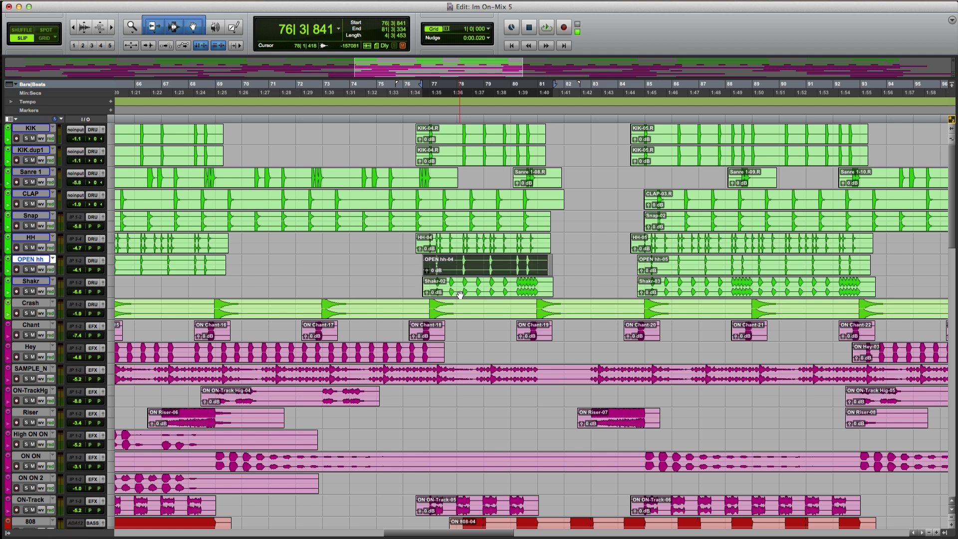
key("p")
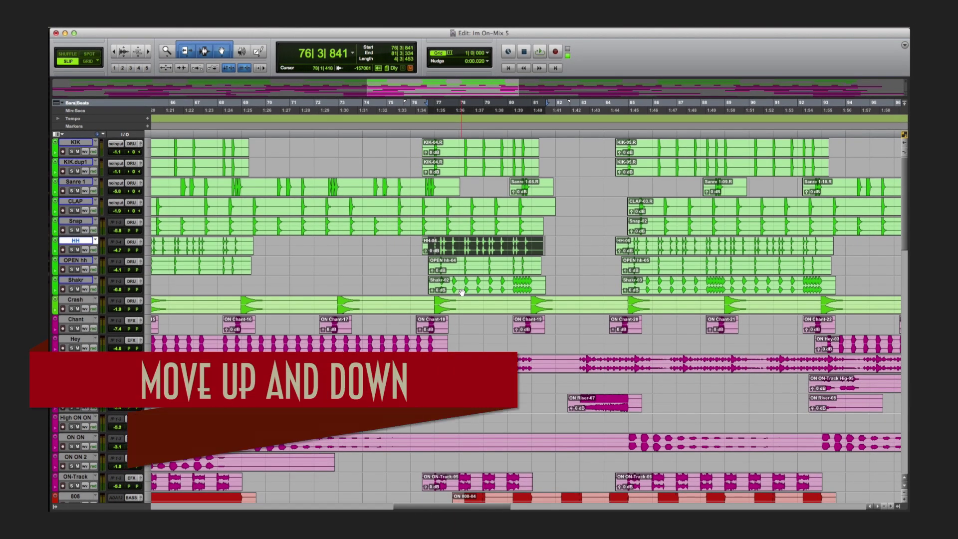
key("p")
key("semicolon")
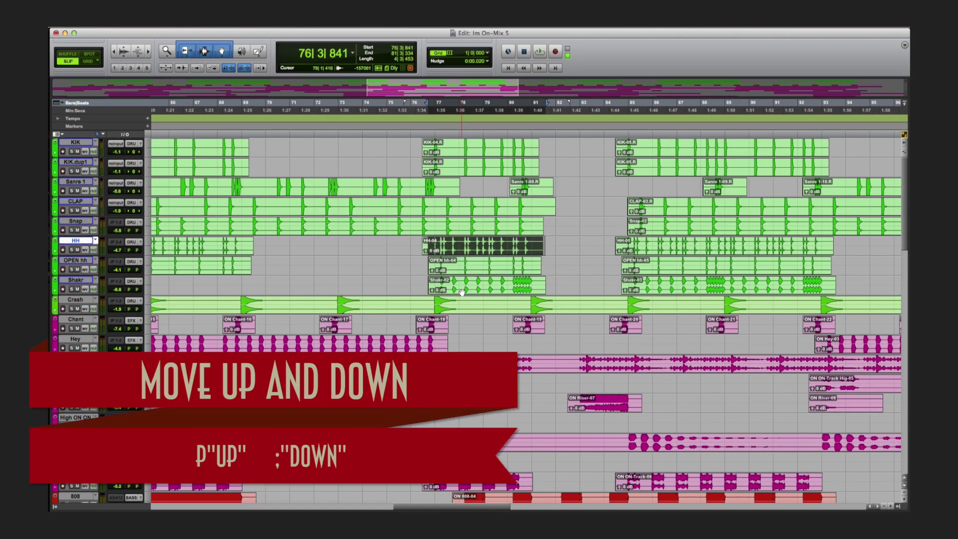
key("semicolon")
key("semicolon")
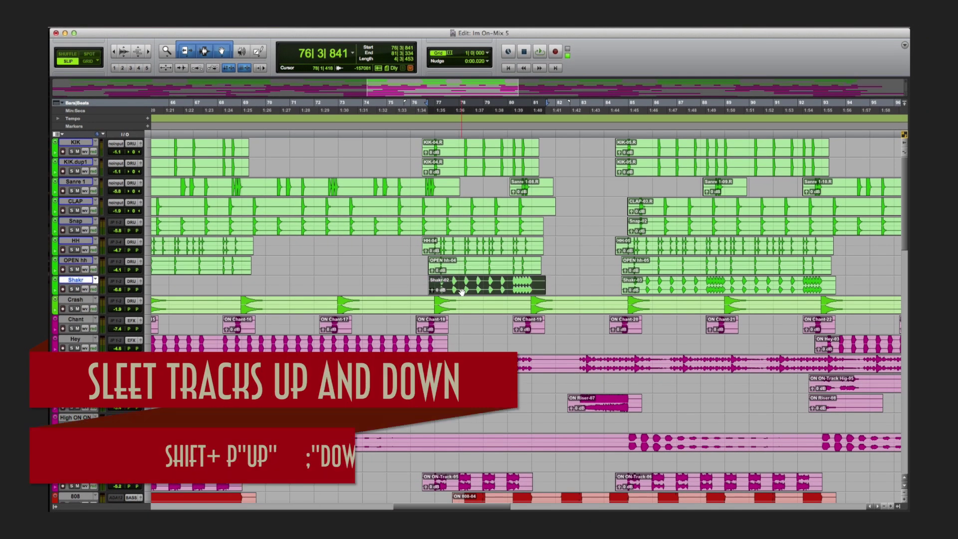
- Extend the Shakr-02 selection up through the drums to KIK, then down to Bass 2
key("shift+p")
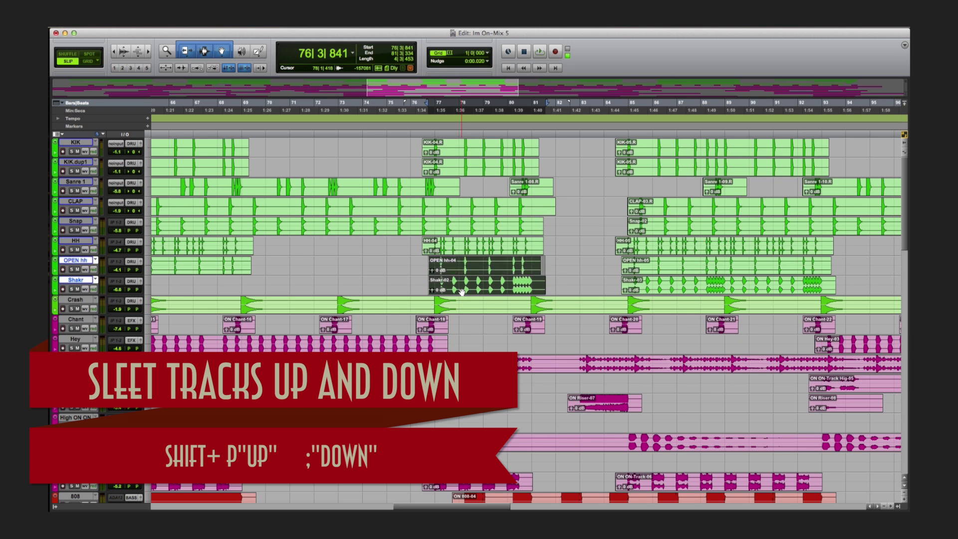
key("shift+p")
key("shift+p")
key("shift+p")
key("shift+p")
key("shift+p")
key("shift+p")
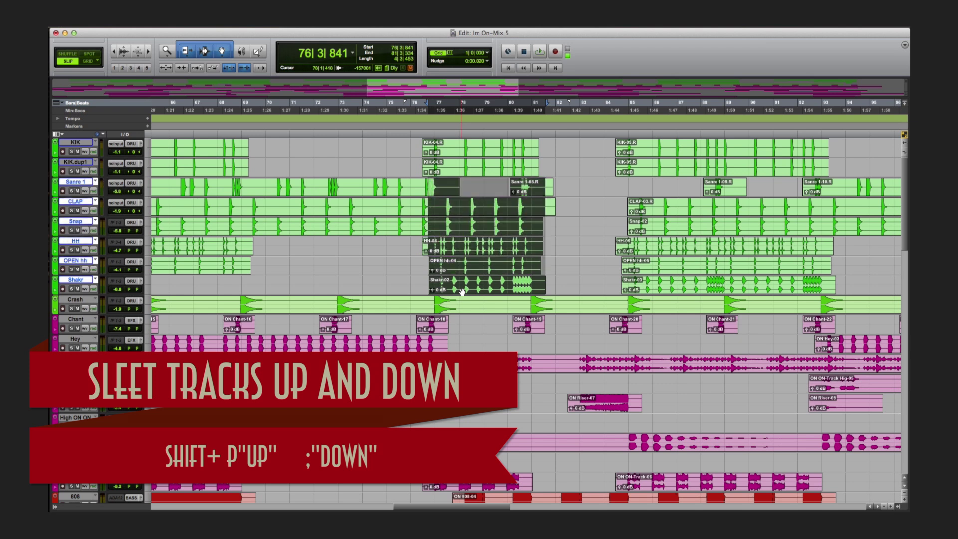
key("shift+semicolon")
key("shift+semicolon")
key("shift+semicolon")
key("shift+semicolon")
key("shift+semicolon")
key("shift+semicolon")
key("shift+semicolon")
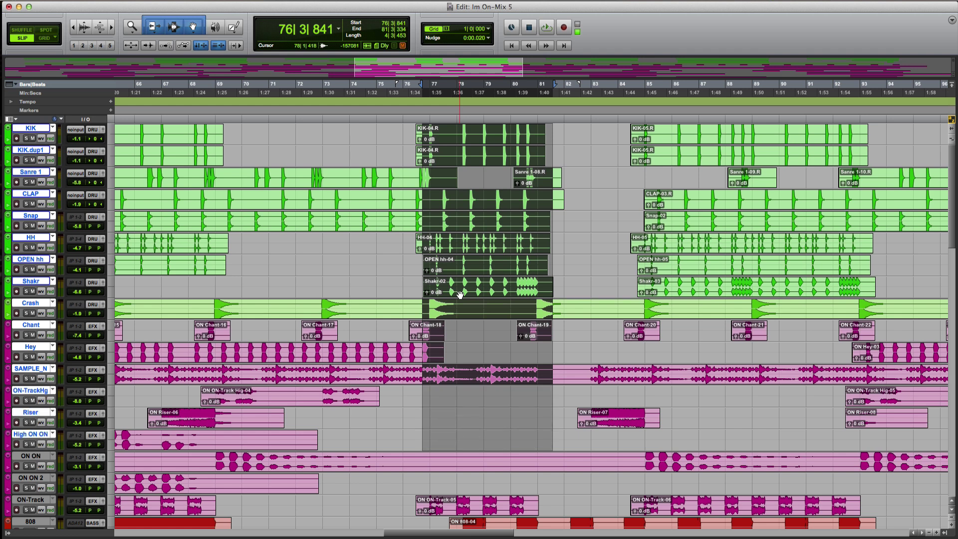
key("shift+semicolon")
key("shift+semicolon")
key("shift+semicolon")
key("shift+semicolon")
key("shift+semicolon")
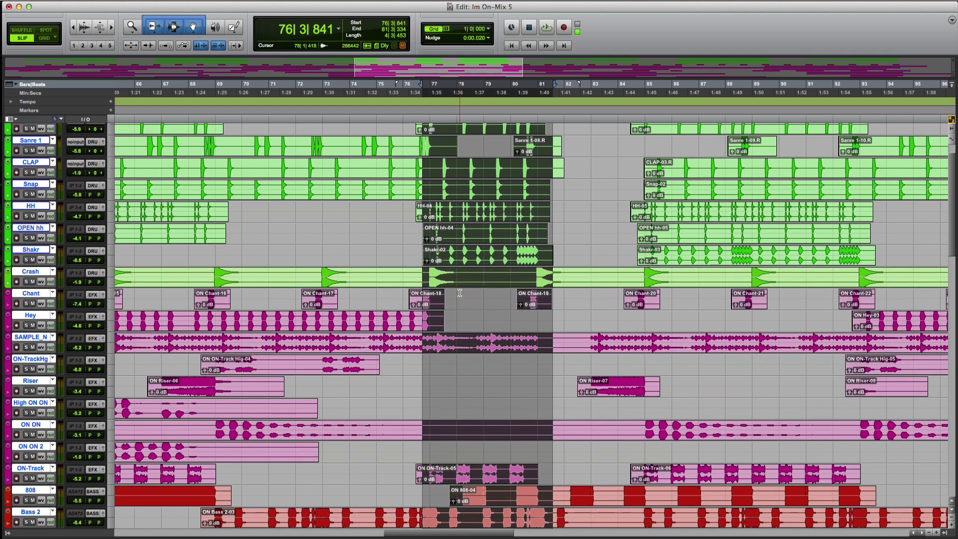
- Deselect, drag a bars 73–81 selection across HH to Hey, clear it, and scroll the tracks
left_click(391, 246)
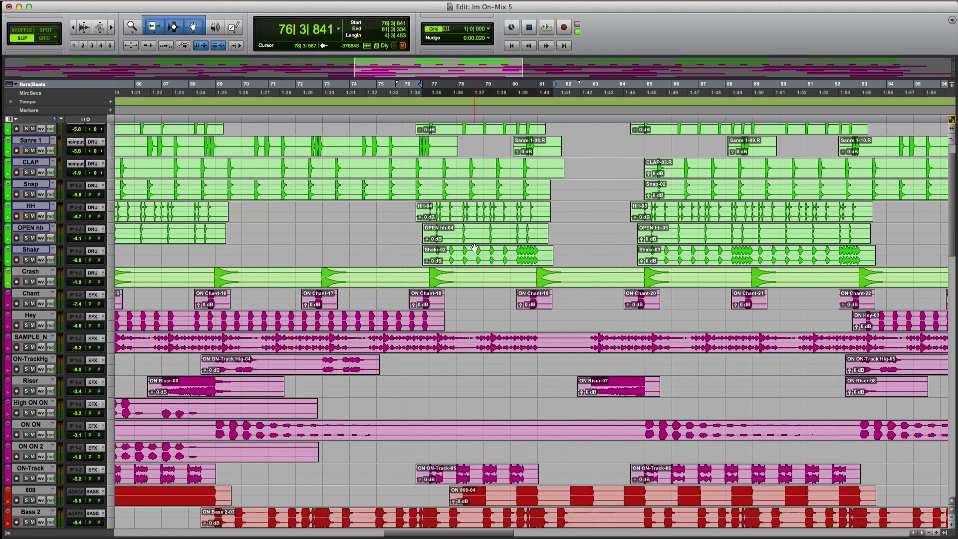
left_click_drag(331, 210, 564, 302)
left_click(332, 242)
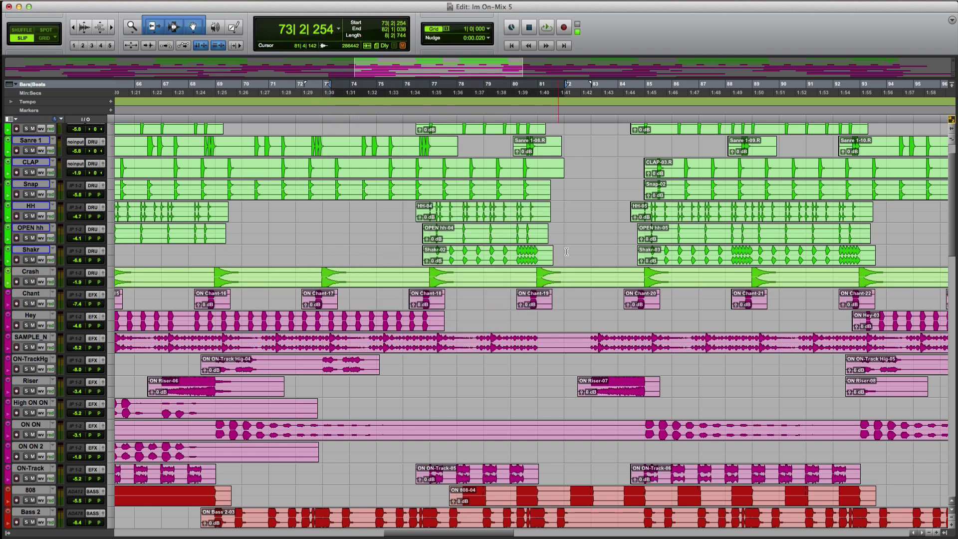
scroll(567, 251, "down", 5)
scroll(566, 251, "down", 15)
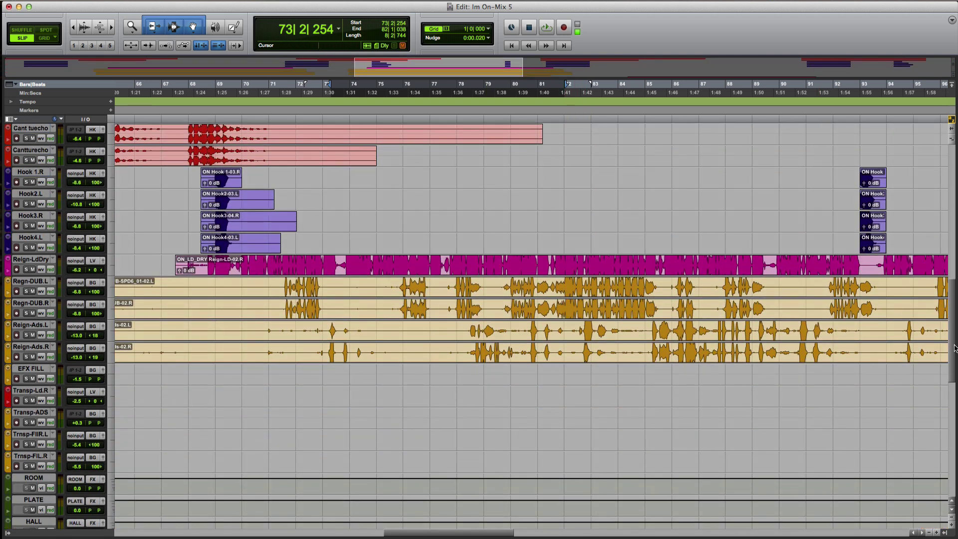
left_click_drag(954, 348, 917, 100)
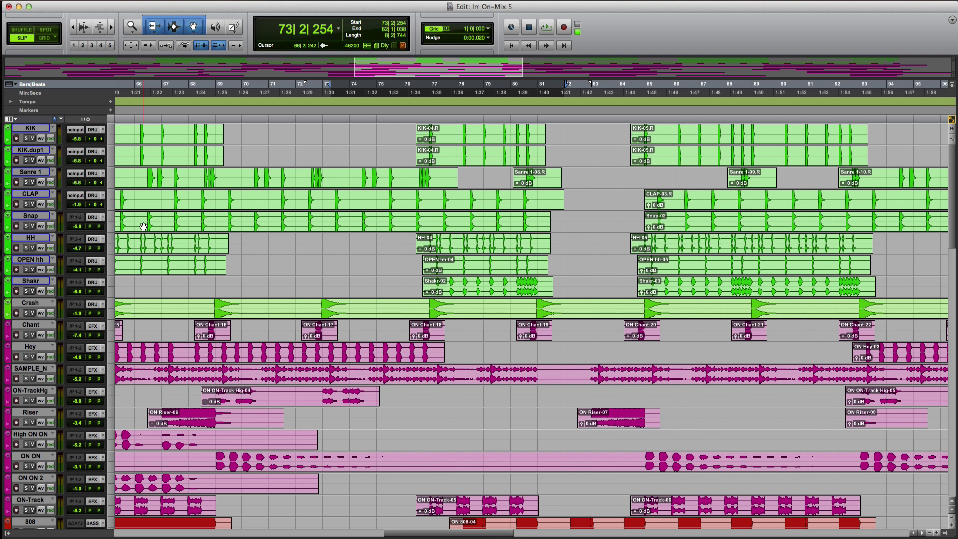
- Create a new mono audio track, Audio 1, and dismiss the record-enable warning
key("shift+super+n")
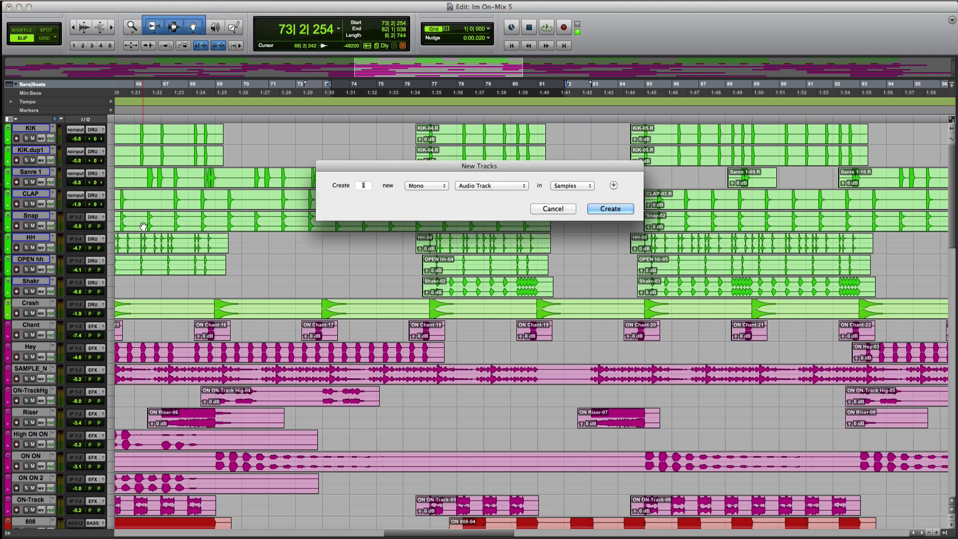
key("Return")
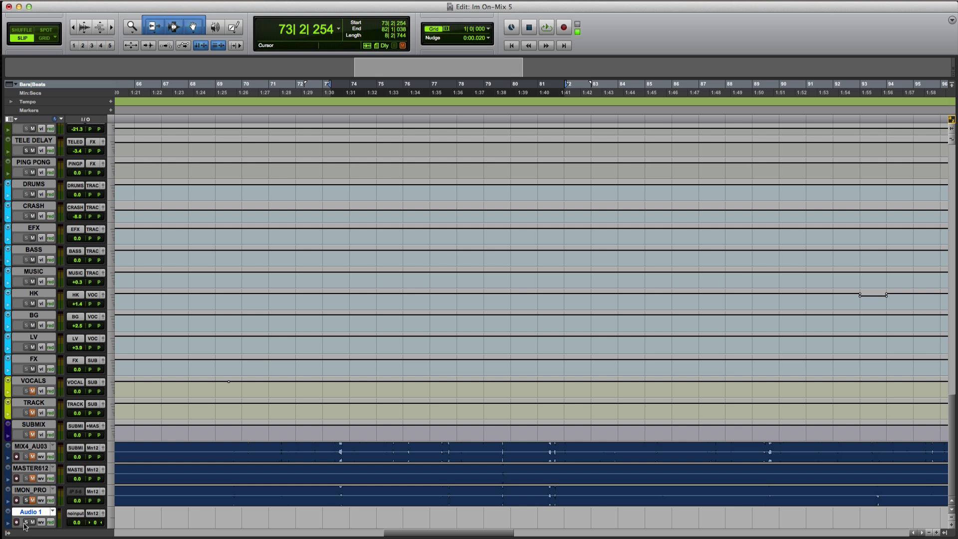
left_click(17, 522)
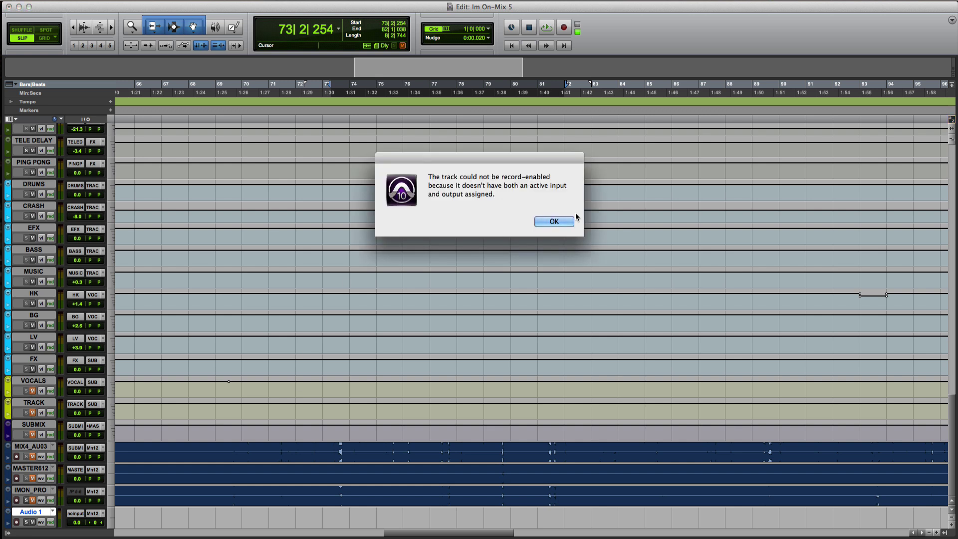
left_click(566, 224)
- Set Audio 1's input to Bus 38
left_click(76, 513)
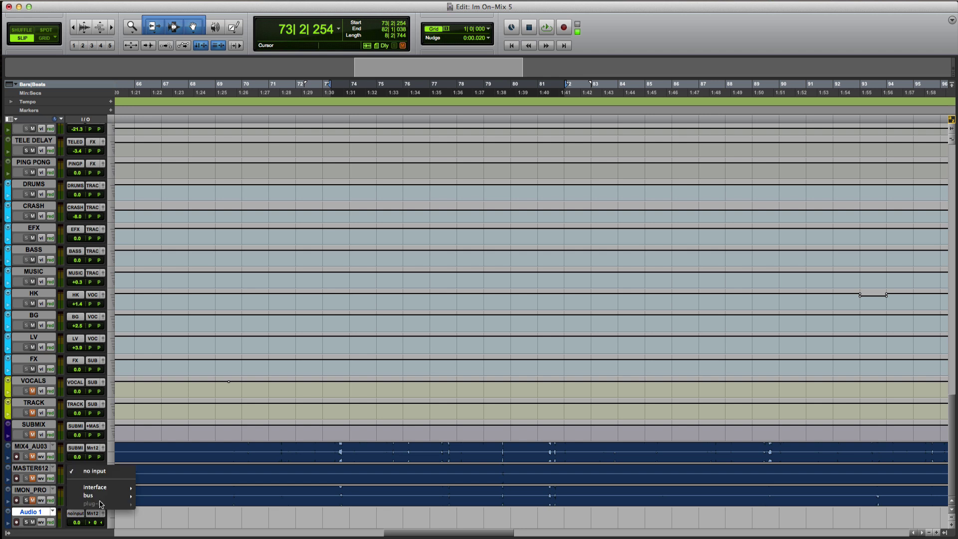
mouse_move(105, 489)
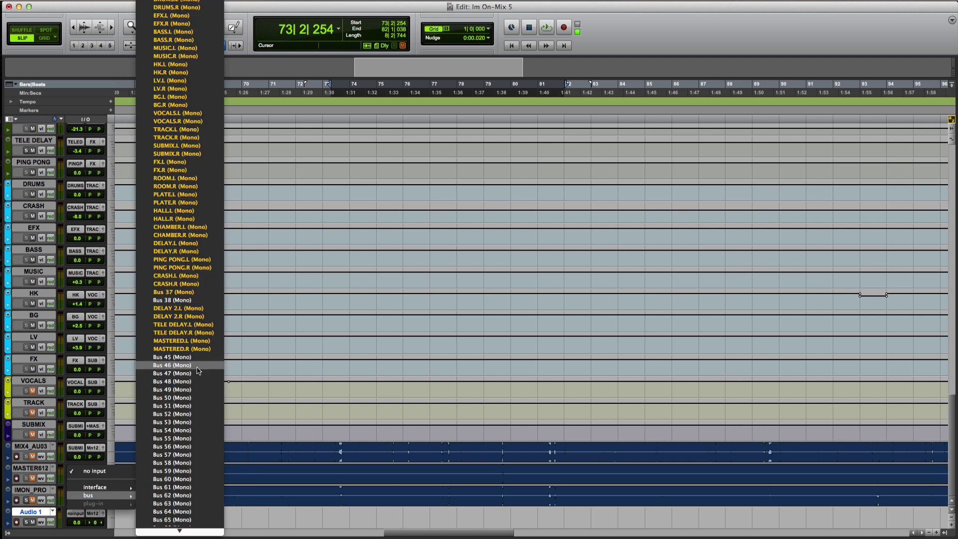
left_click(192, 301)
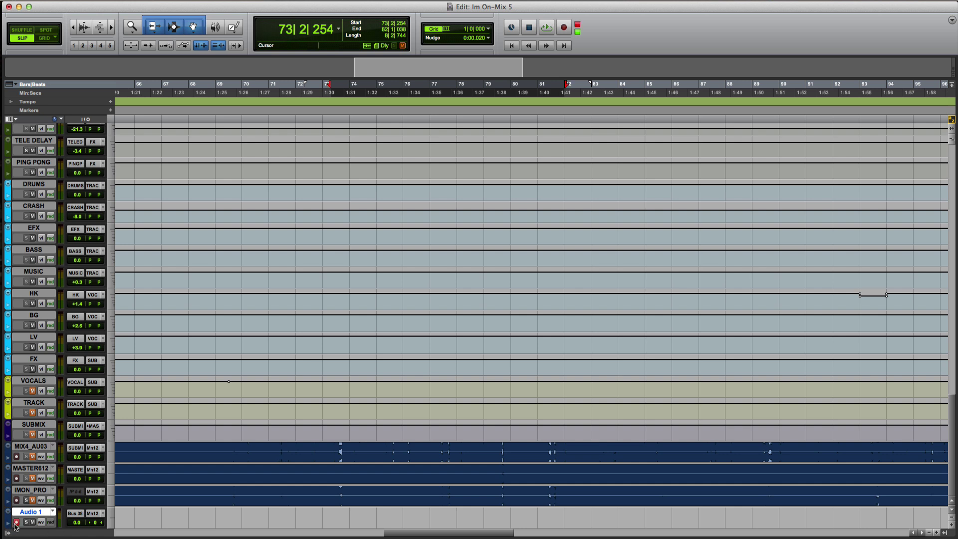
- Arm Audio 1, record a short take from bar 73, and stop recording
left_click(15, 523)
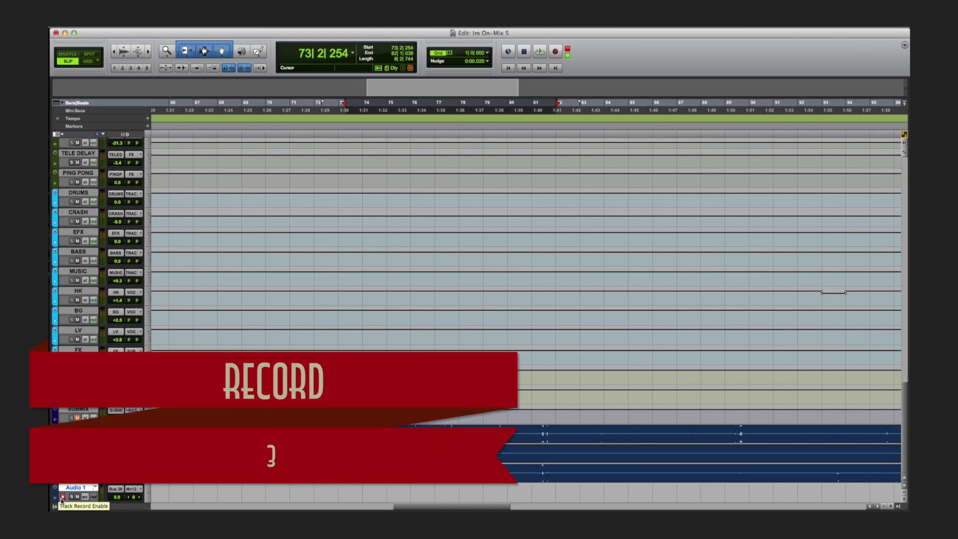
key("super+space")
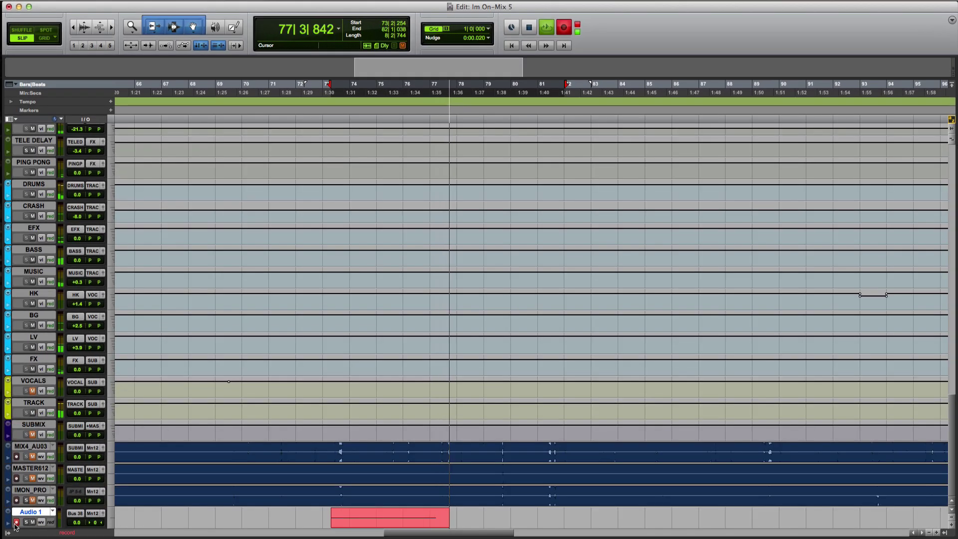
key("space")
key("Return")
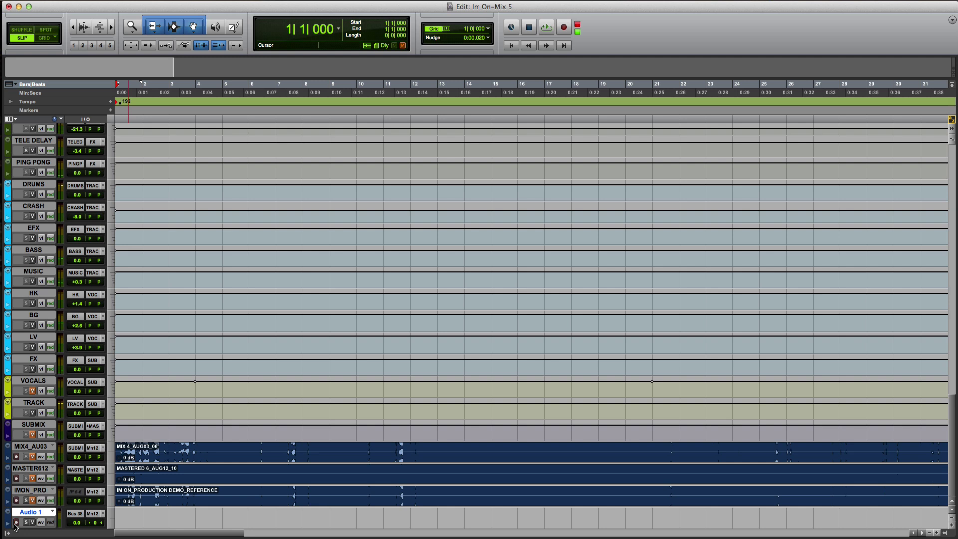
- Remove the recorded Audio 1_01 clip from Audio 1
left_click_drag(223, 532, 516, 530)
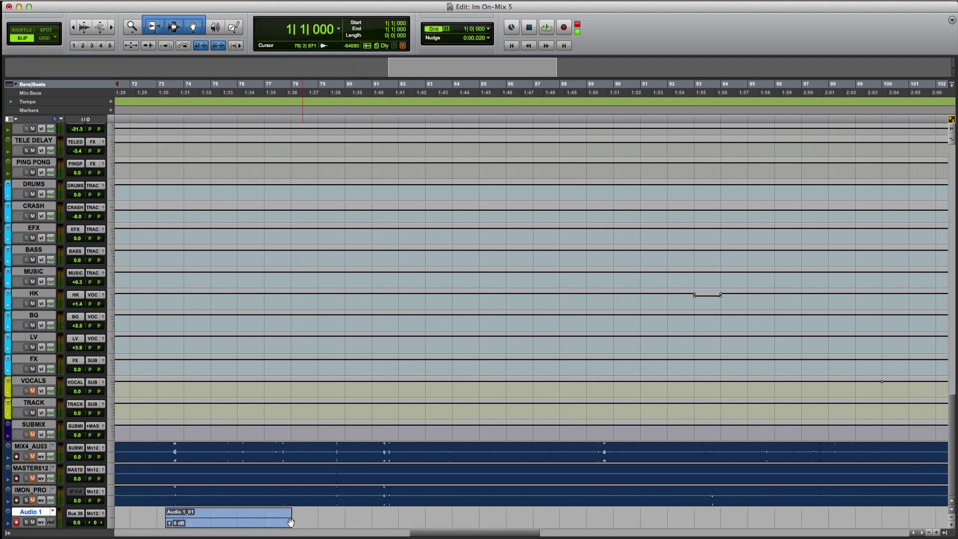
left_click(257, 523)
key("super+z")
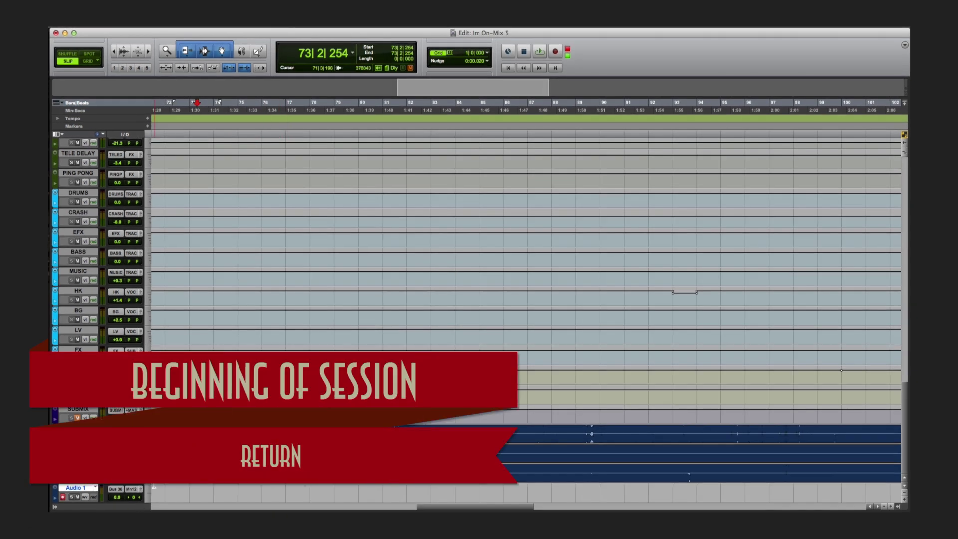
- Record a new take from the session start, then delete the resulting Audio 1_02 clip
key("Return")
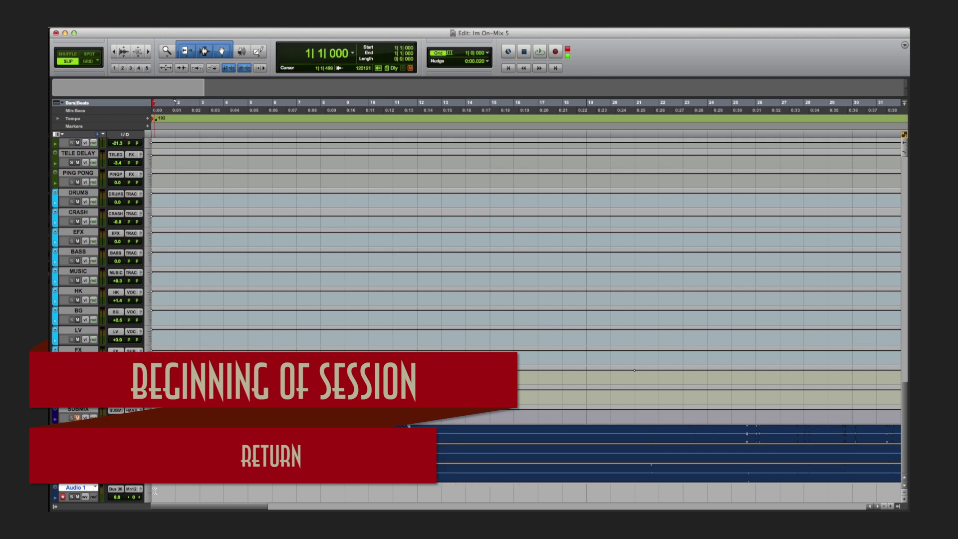
key("super+space")
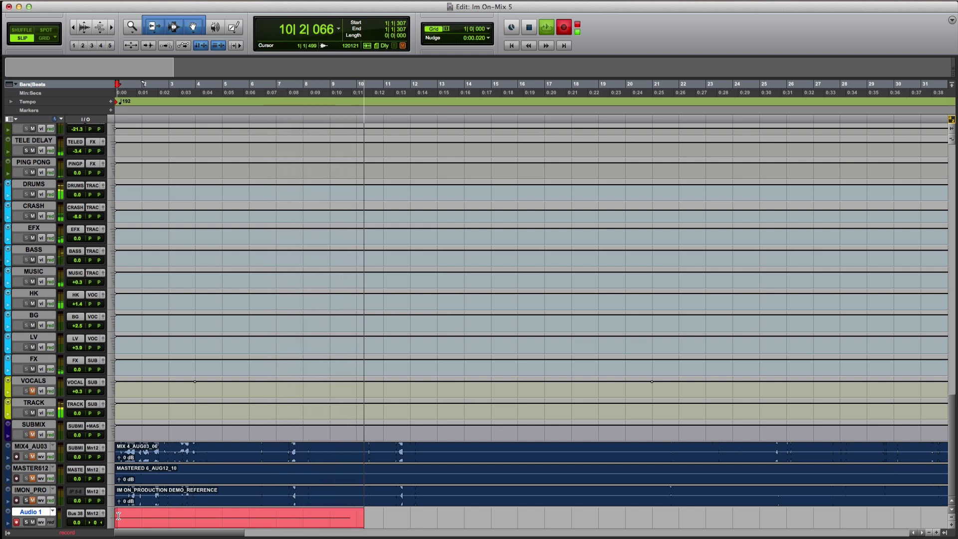
key("space")
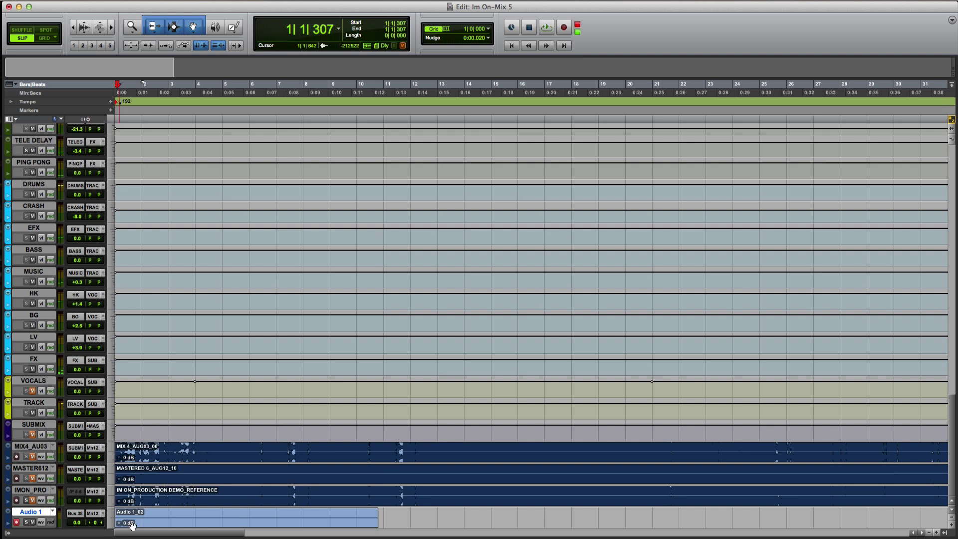
left_click(151, 525)
key("Delete")
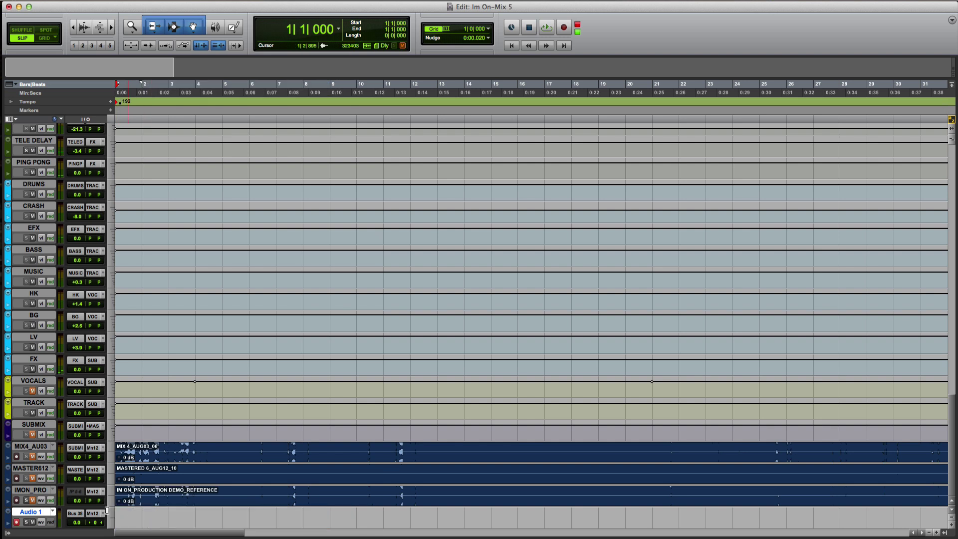
- Open Audio 1's naming dialog and step back through SUBMIX to the BASS track
double_click(26, 514)
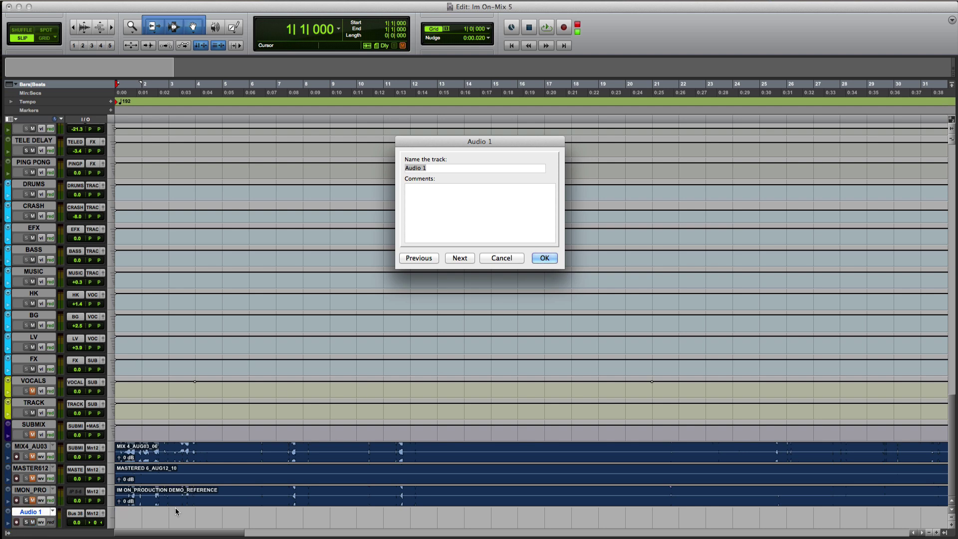
left_click(414, 258)
left_click(413, 259)
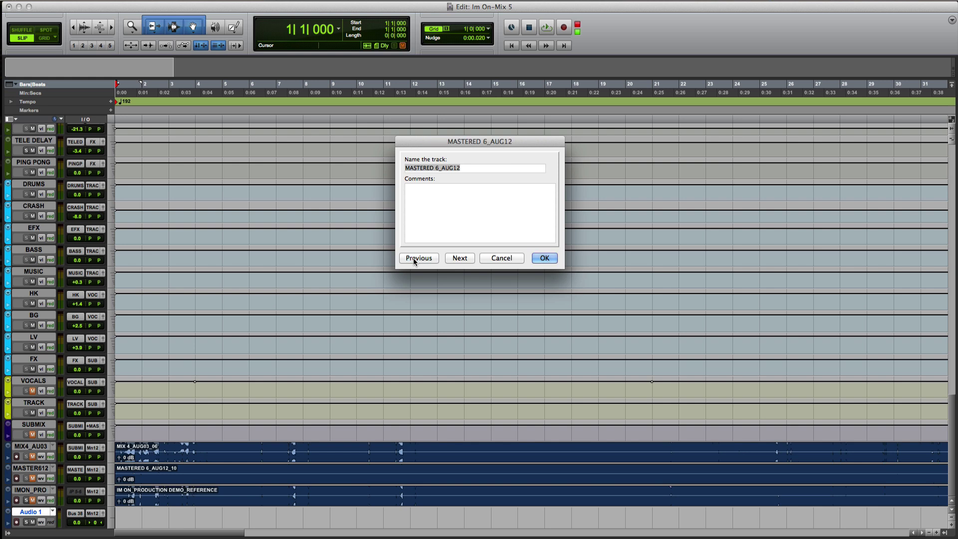
left_click(415, 259)
left_click(416, 259)
left_click(416, 259)
left_click(416, 259)
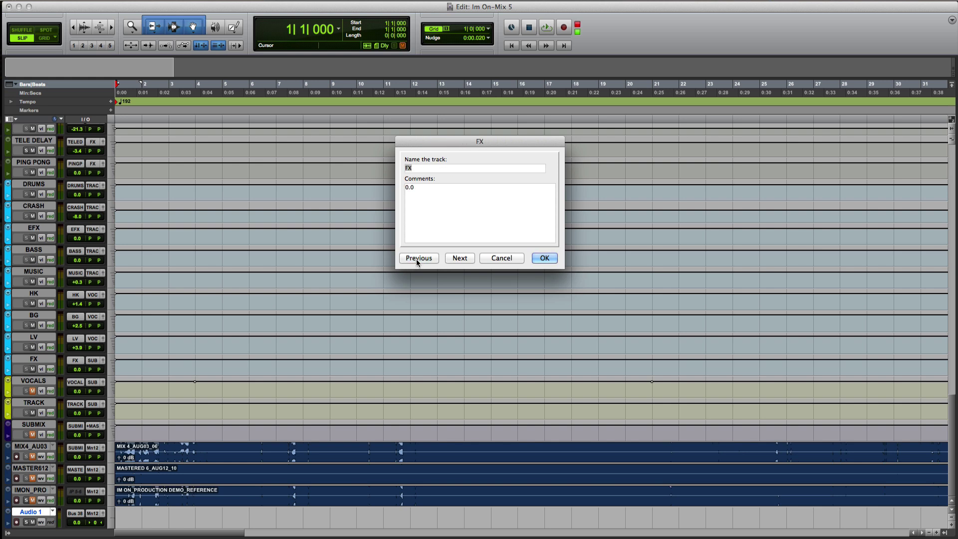
left_click(416, 259)
left_click(416, 259)
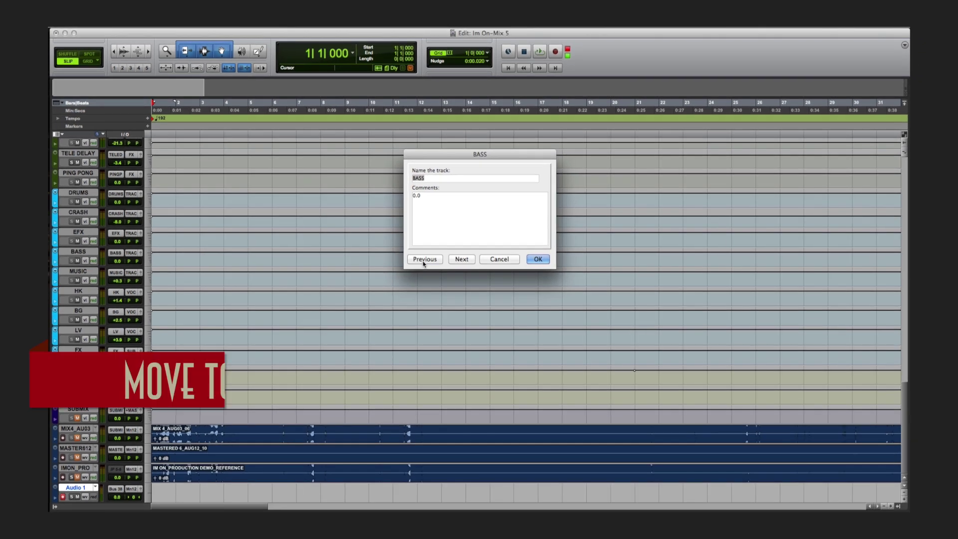
- Step back to PING PONG, then forward through DRUMS to the CRASH track
left_click(423, 260)
left_click(423, 260)
left_click(423, 259)
left_click(423, 260)
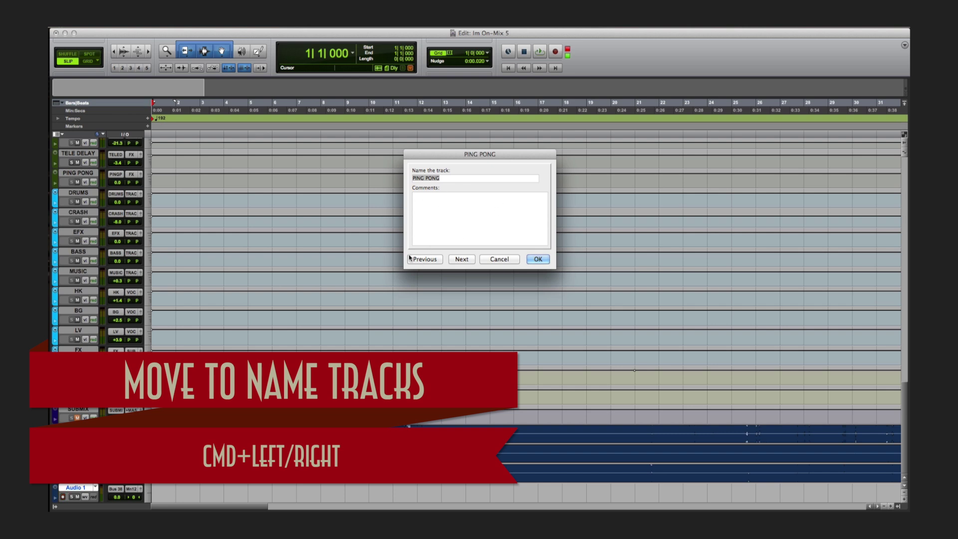
key("super+Right")
key("super+Right")
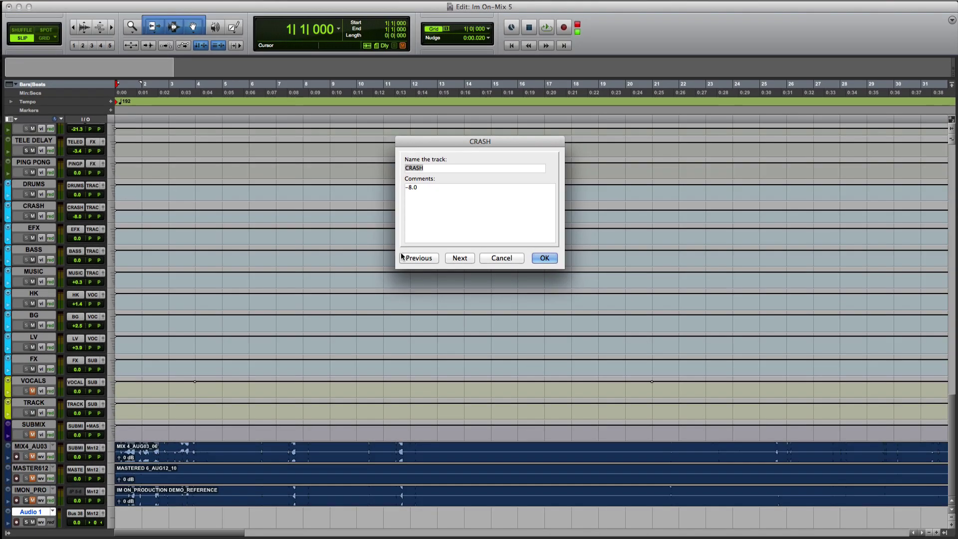
key("super+Right")
key("super+Right")
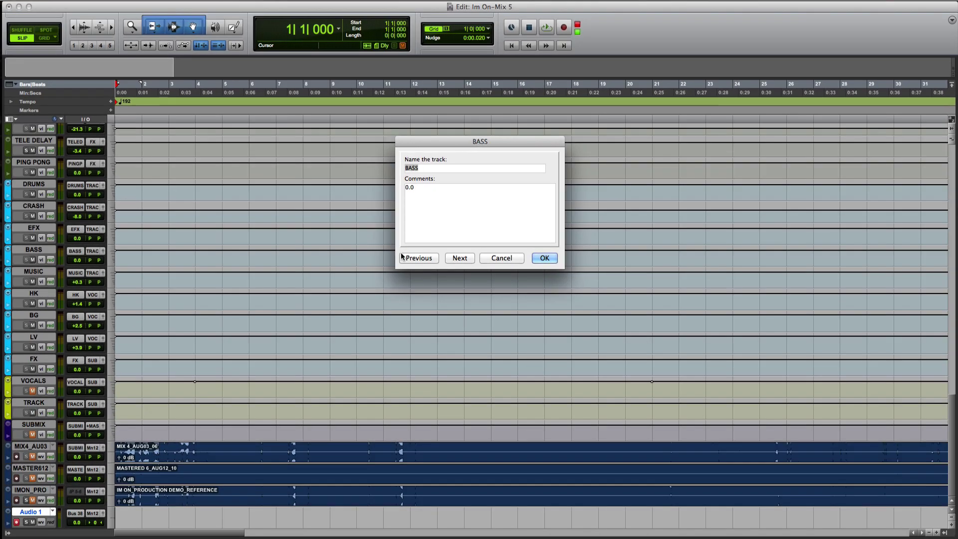